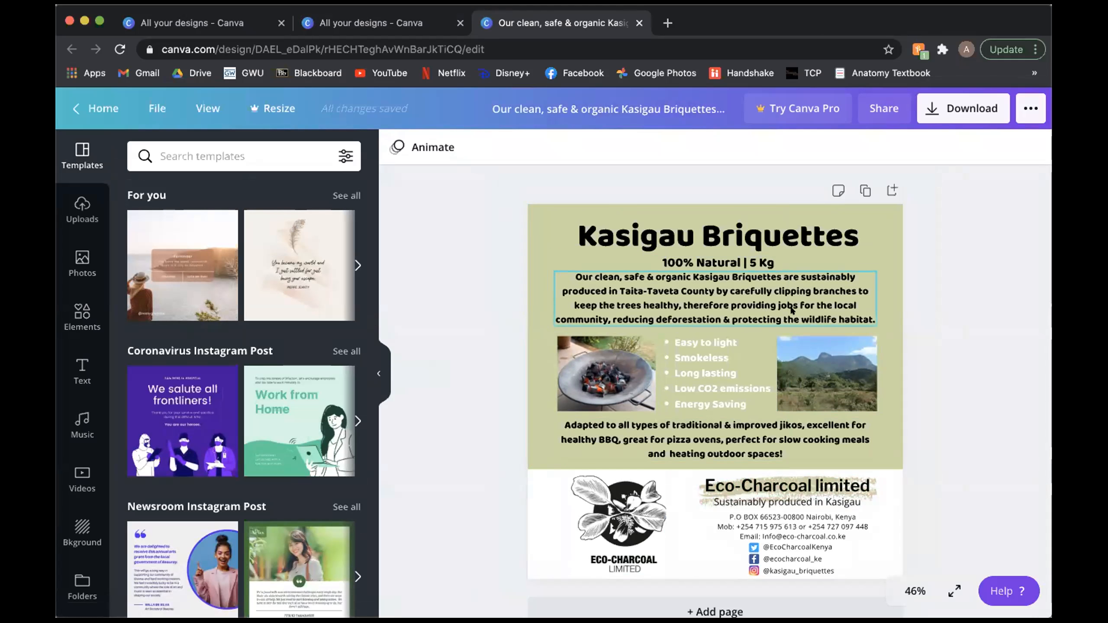
Step: Browse the Instagram post template categories, such as Newsroom, Animated, Food, Sale, Birthday and Summer
{"action": "left_click", "coordinate": [380, 371]}
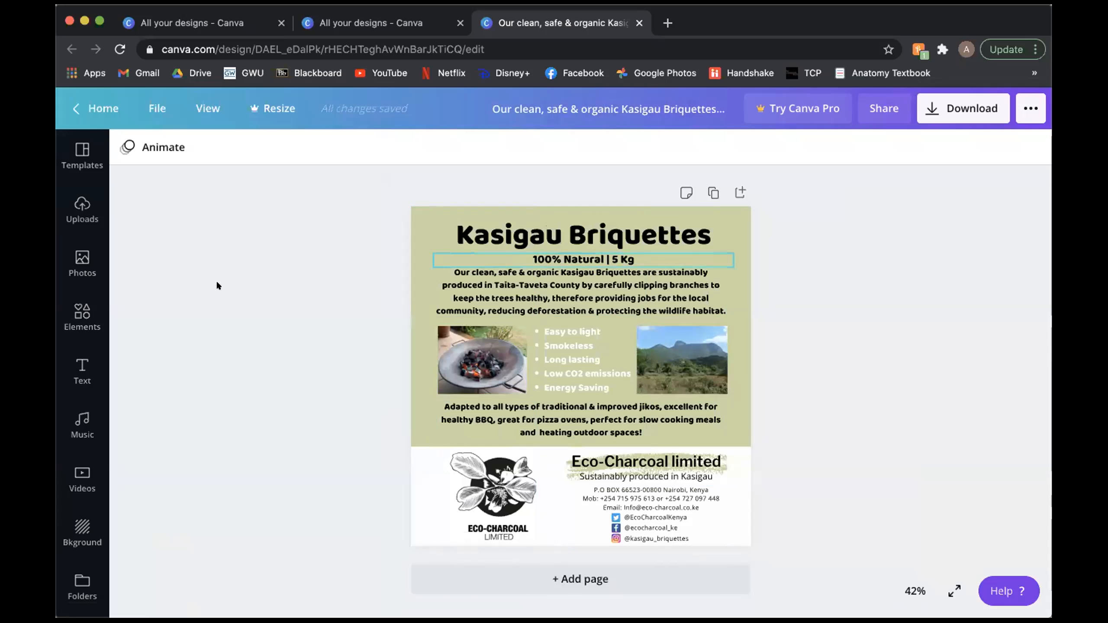
{"action": "left_click", "coordinate": [82, 157]}
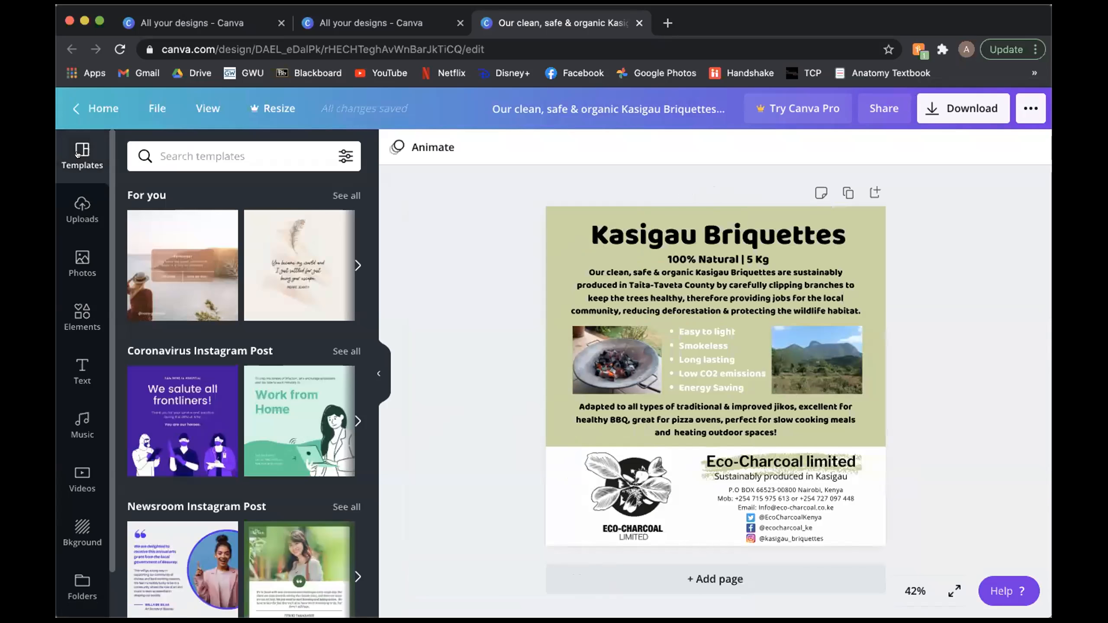
{"action": "scroll", "coordinate": [206, 454], "scroll_direction": "down", "scroll_amount": 7}
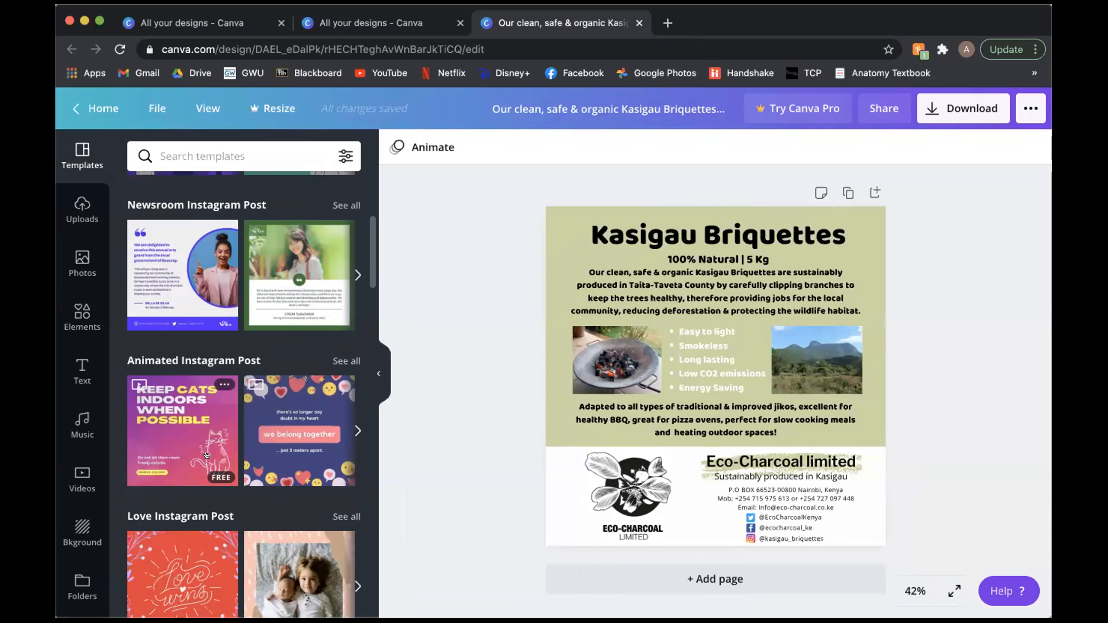
{"action": "scroll", "coordinate": [206, 455], "scroll_direction": "down", "scroll_amount": 7}
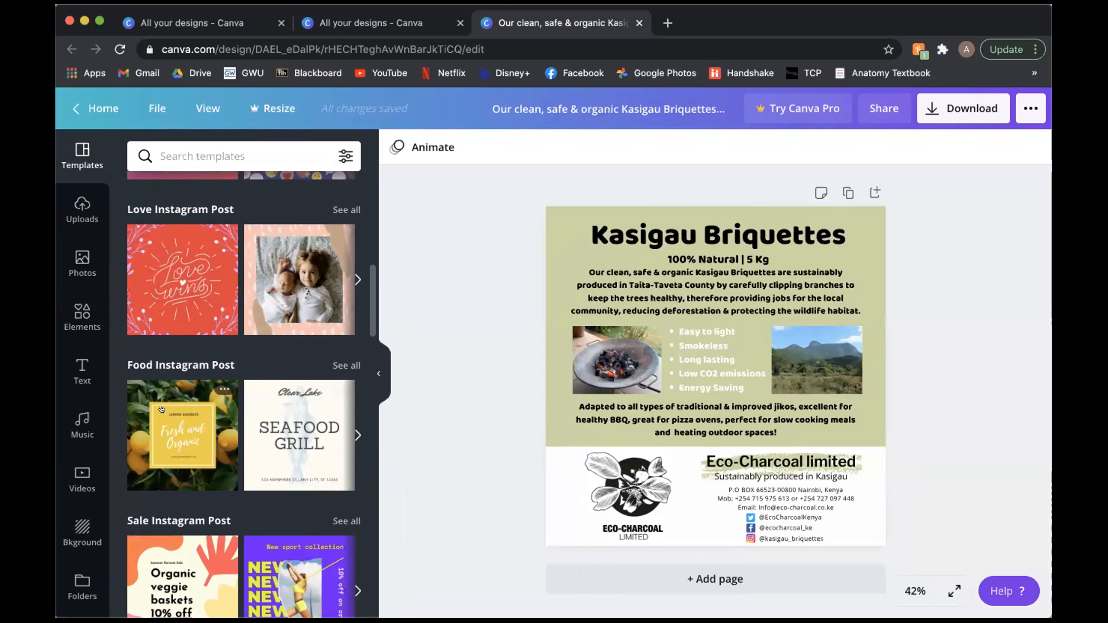
{"action": "scroll", "coordinate": [140, 433], "scroll_direction": "down", "scroll_amount": 3}
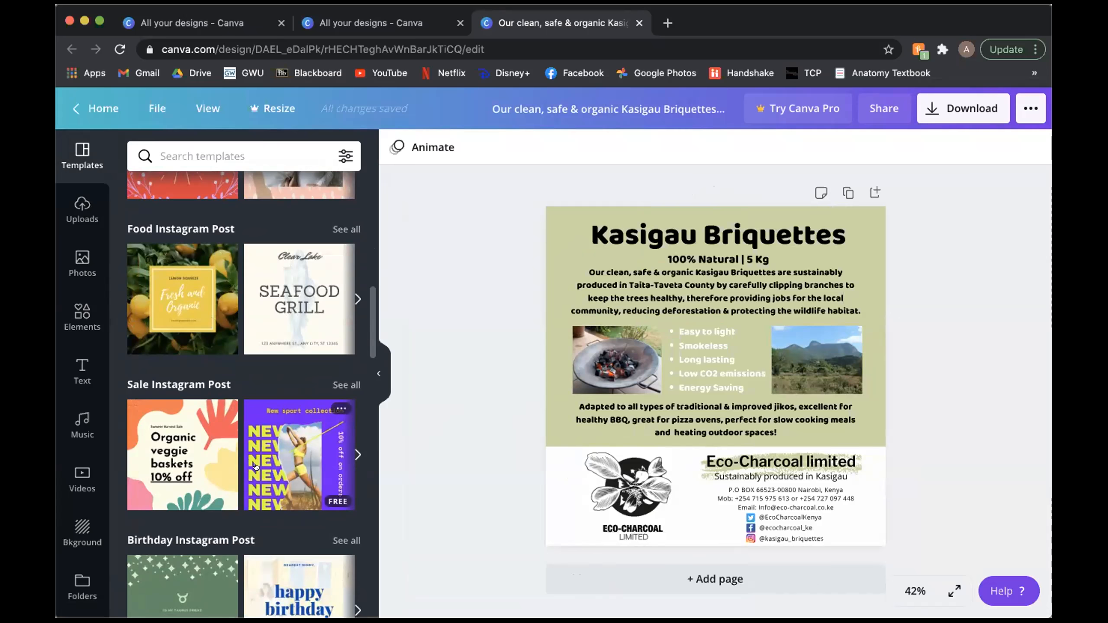
{"action": "scroll", "coordinate": [210, 465], "scroll_direction": "down", "scroll_amount": 3}
{"action": "scroll", "coordinate": [205, 466], "scroll_direction": "down", "scroll_amount": 3}
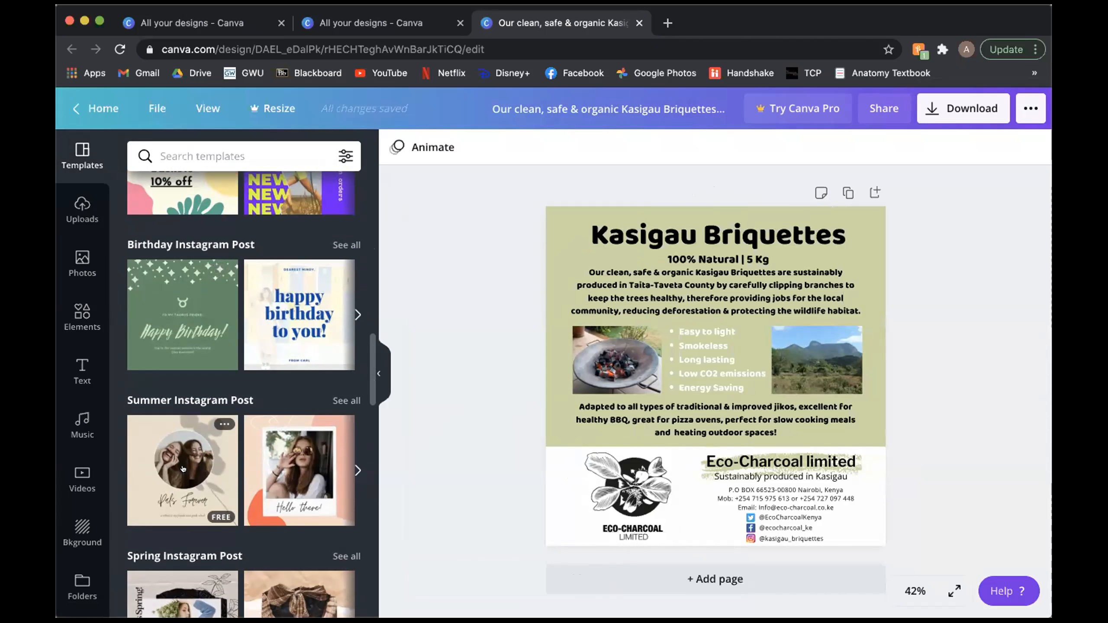
{"action": "scroll", "coordinate": [183, 469], "scroll_direction": "down", "scroll_amount": 3}
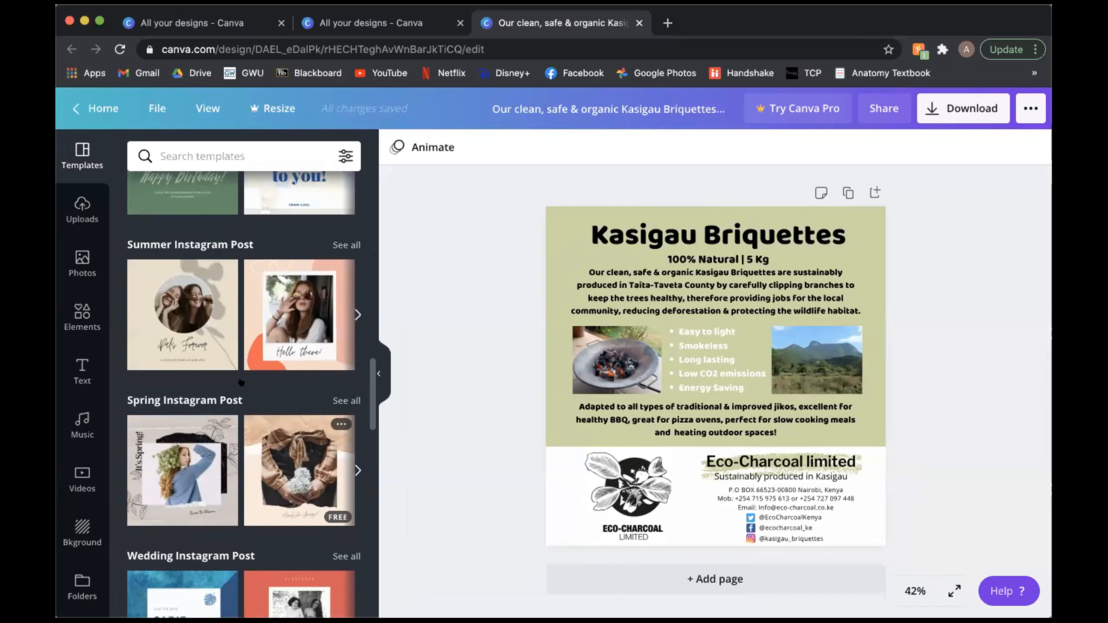
{"action": "scroll", "coordinate": [242, 384], "scroll_direction": "up", "scroll_amount": 3}
{"action": "scroll", "coordinate": [277, 413], "scroll_direction": "up", "scroll_amount": 6}
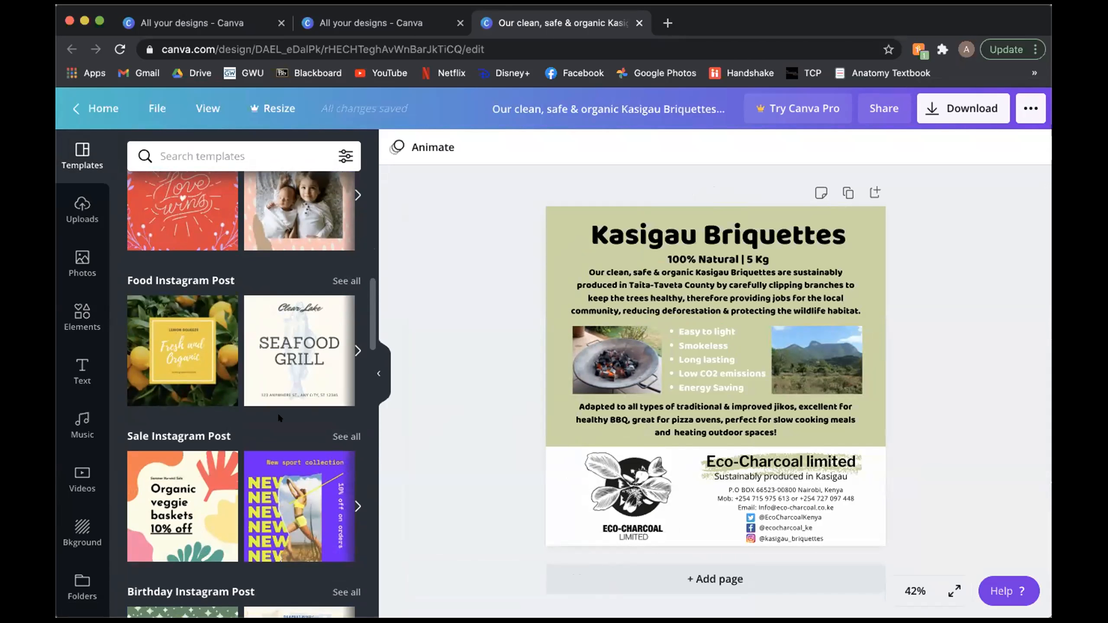
{"action": "scroll", "coordinate": [289, 313], "scroll_direction": "up", "scroll_amount": 8}
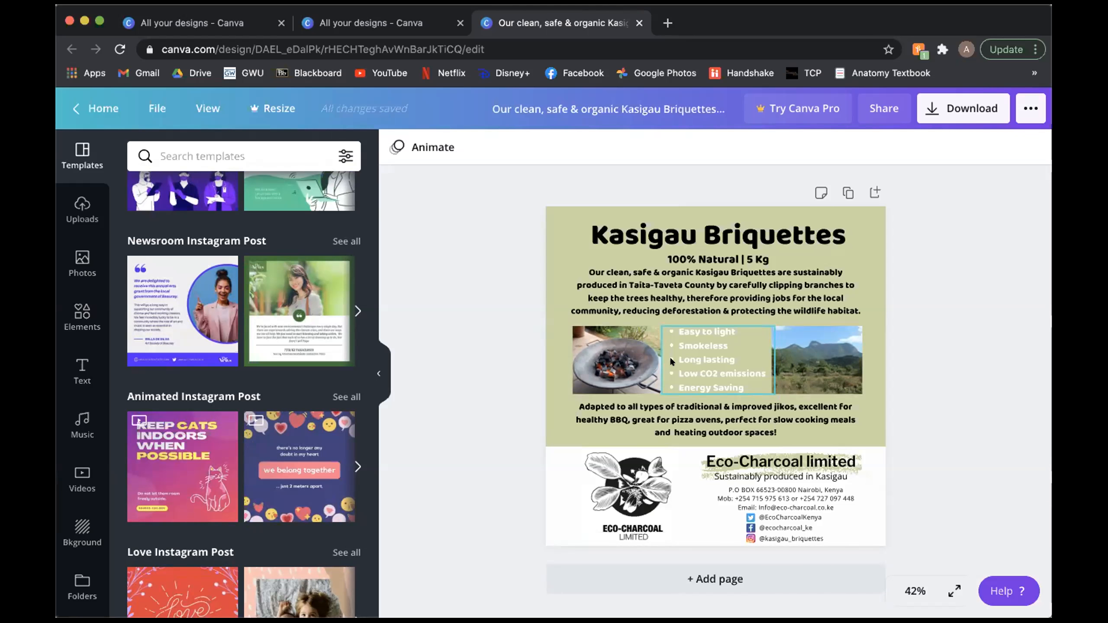
{"action": "scroll", "coordinate": [198, 322], "scroll_direction": "up", "scroll_amount": 6}
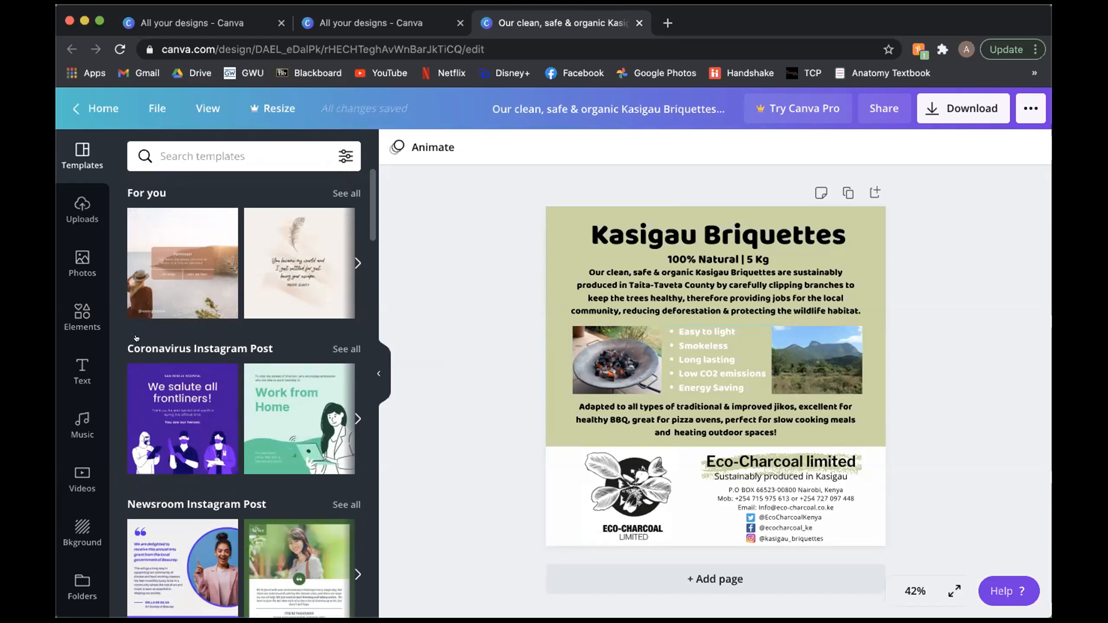
Step: View the uploaded images and the trending stock photos available for the flyer
{"action": "left_click", "coordinate": [80, 208]}
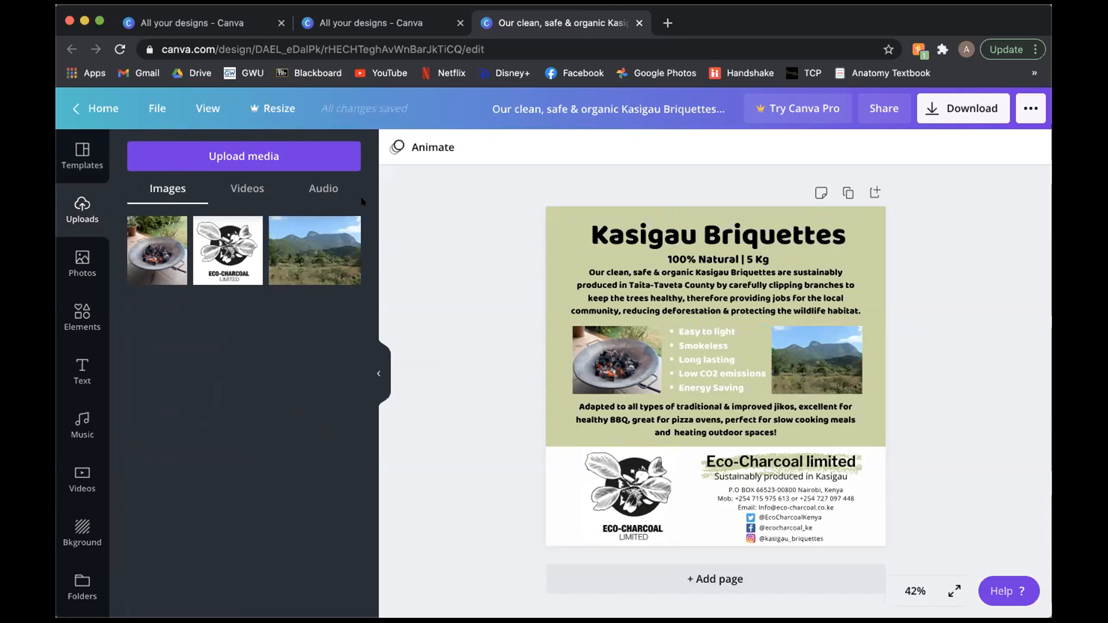
{"action": "left_click", "coordinate": [82, 262]}
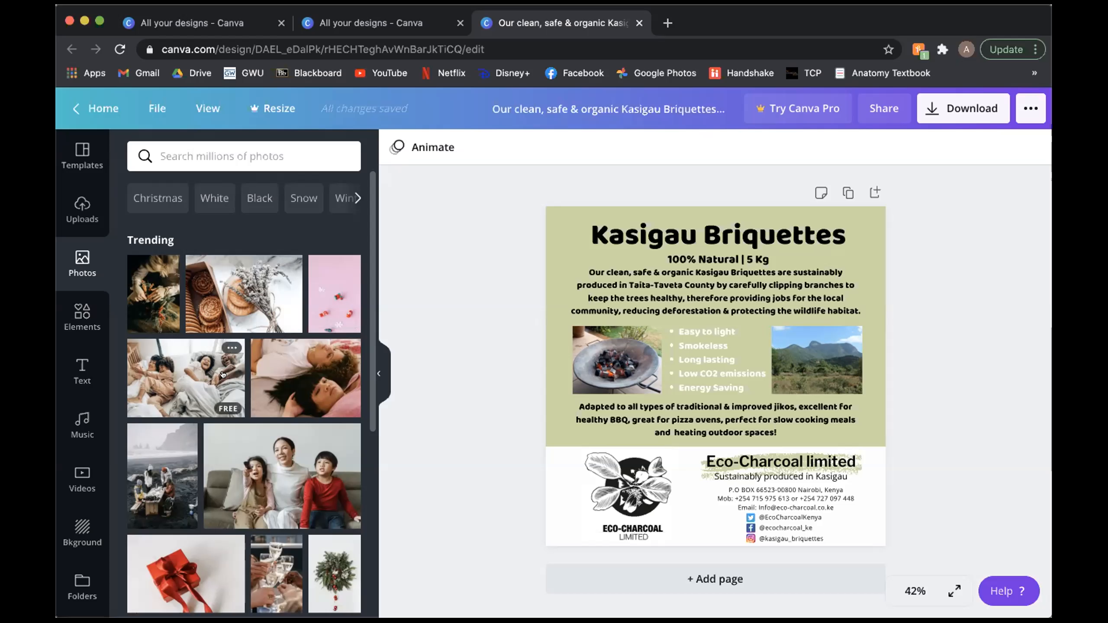
Step: Look through the available design elements, including lines, shapes, frames, stickers, charts, grids, gradients and illustration collections
{"action": "left_click", "coordinate": [80, 316]}
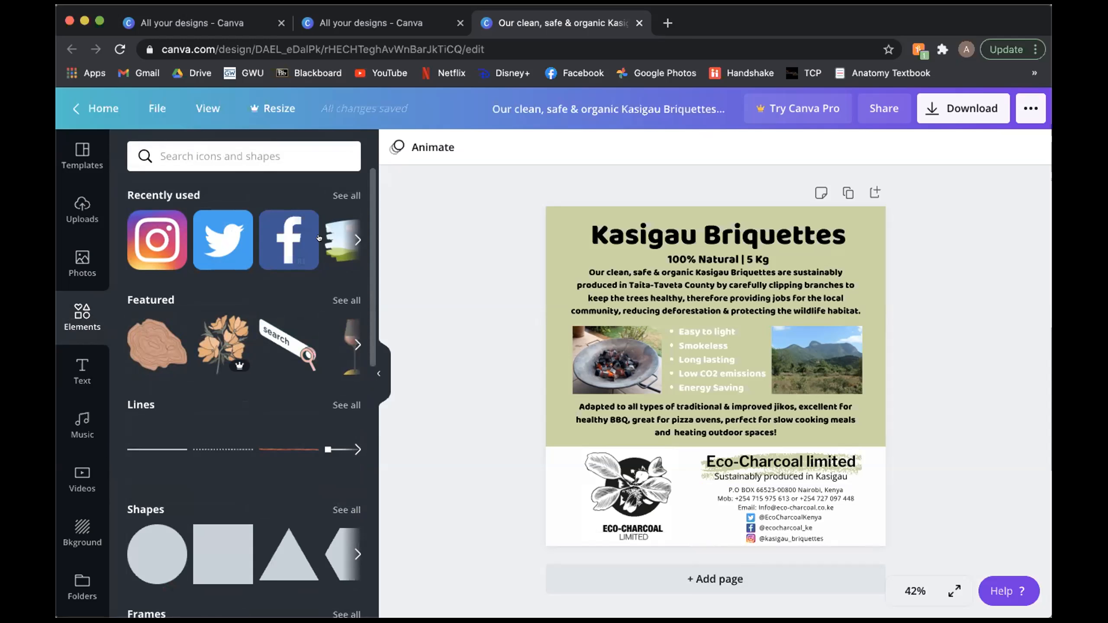
{"action": "scroll", "coordinate": [253, 372], "scroll_direction": "down", "scroll_amount": 3}
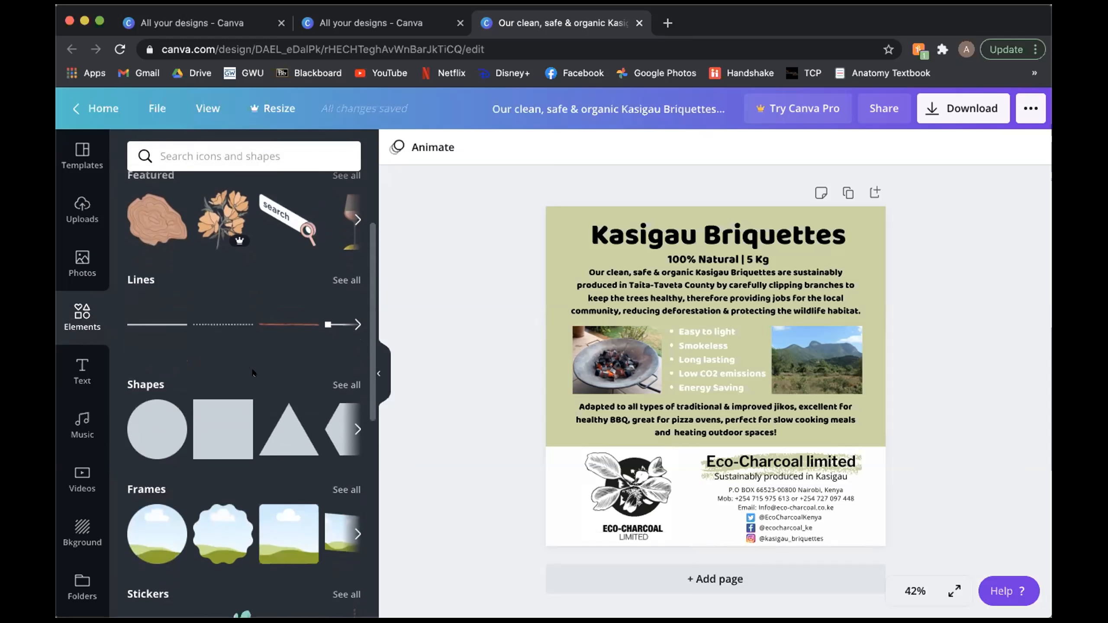
{"action": "scroll", "coordinate": [286, 411], "scroll_direction": "down", "scroll_amount": 5}
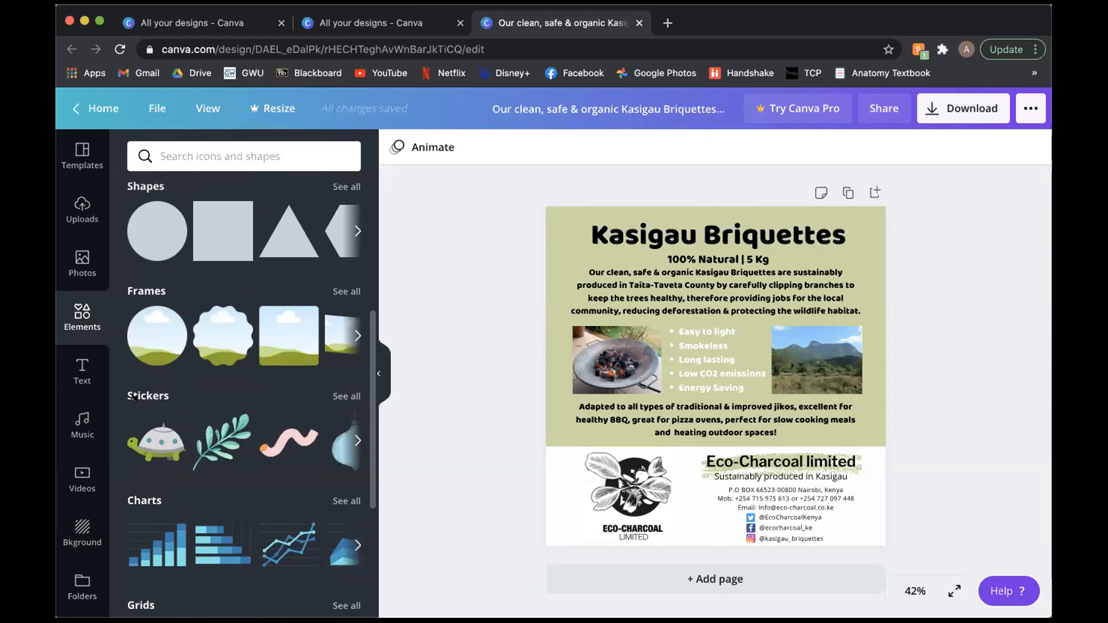
{"action": "scroll", "coordinate": [287, 456], "scroll_direction": "down", "scroll_amount": 1}
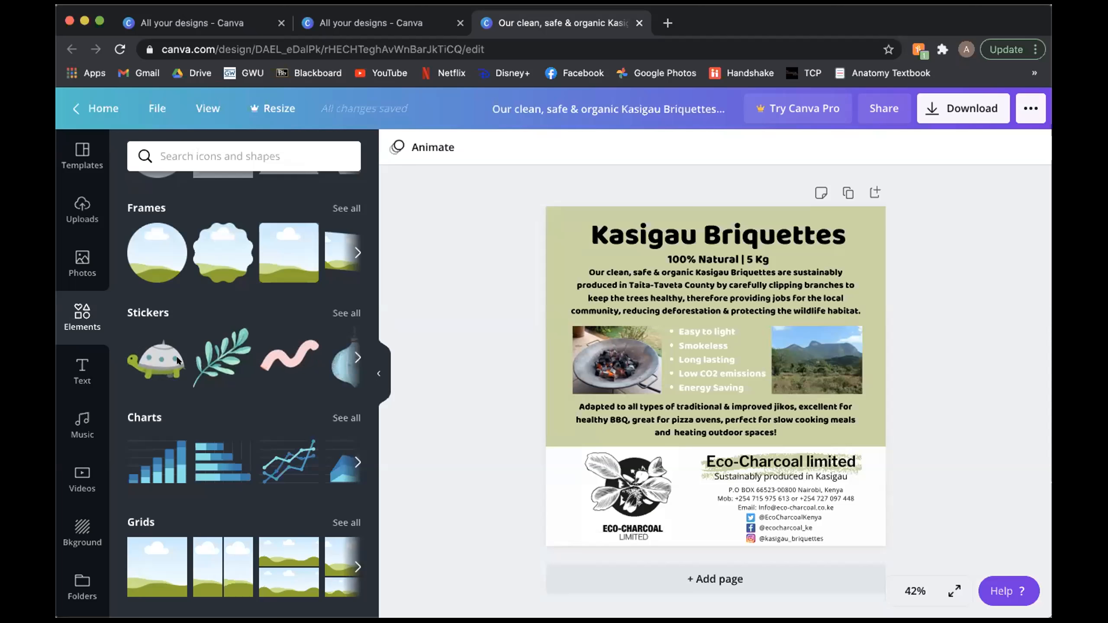
{"action": "scroll", "coordinate": [179, 362], "scroll_direction": "down", "scroll_amount": 3}
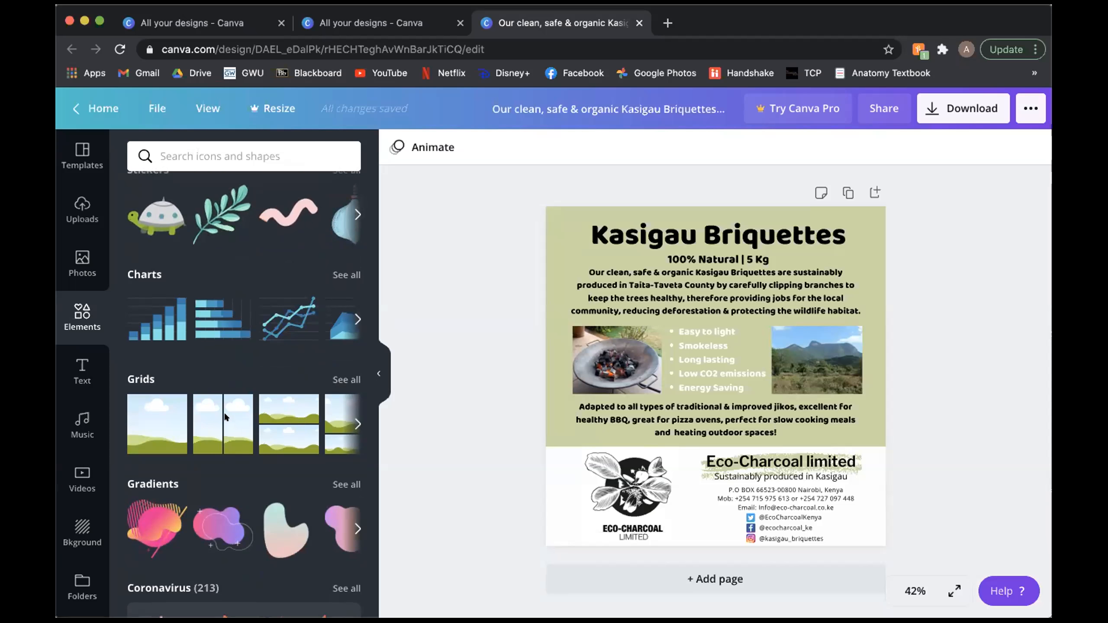
{"action": "scroll", "coordinate": [206, 402], "scroll_direction": "down", "scroll_amount": 2}
{"action": "scroll", "coordinate": [215, 402], "scroll_direction": "down", "scroll_amount": 2}
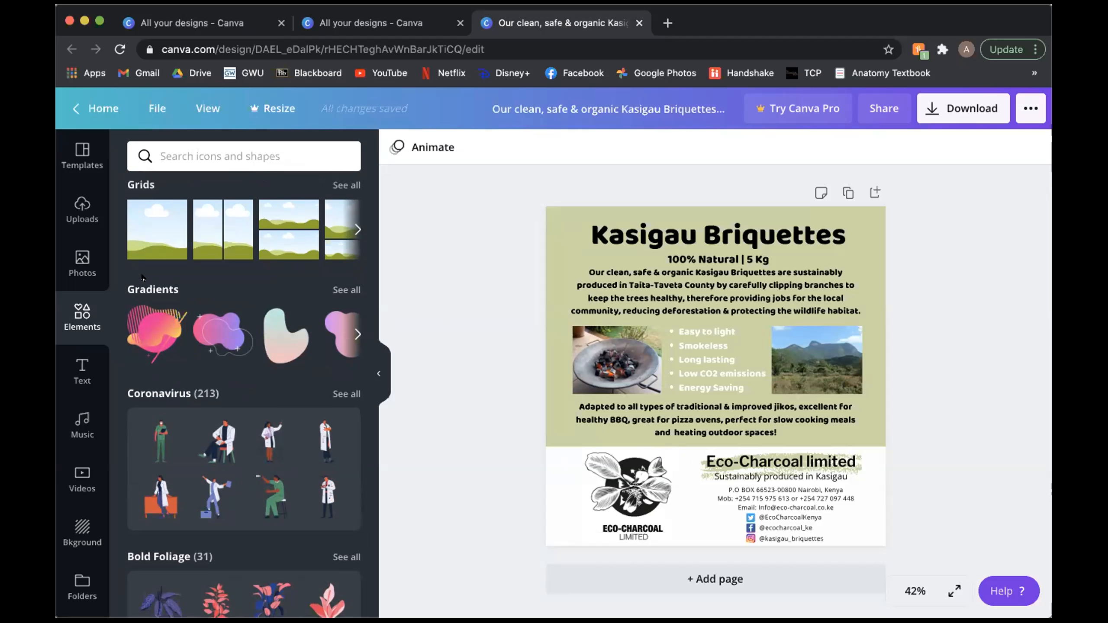
{"action": "scroll", "coordinate": [250, 363], "scroll_direction": "down", "scroll_amount": 4}
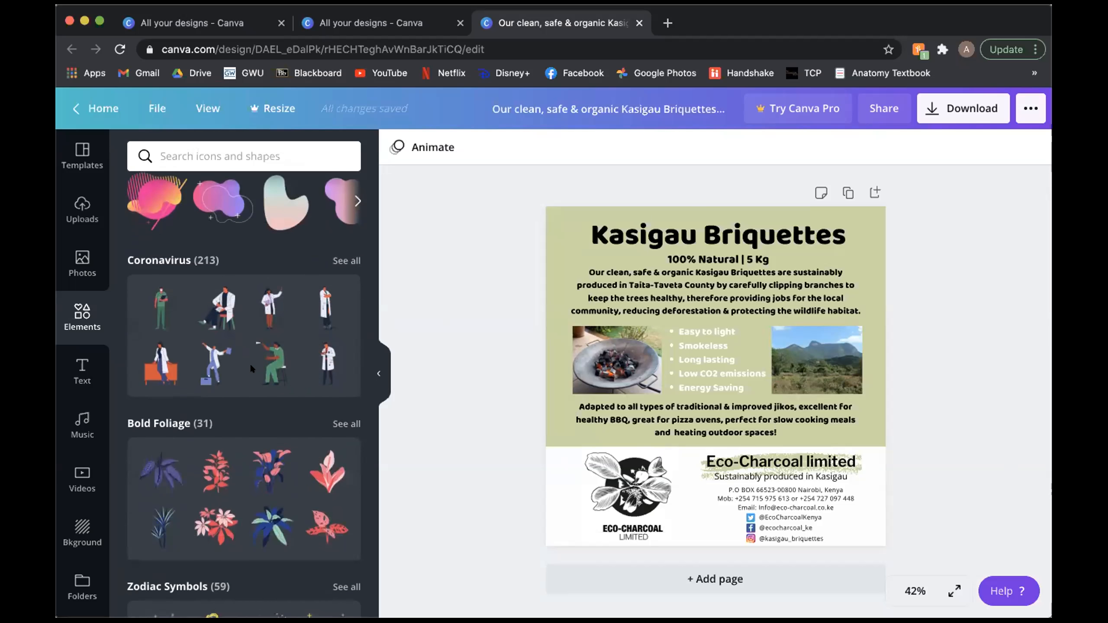
{"action": "scroll", "coordinate": [180, 401], "scroll_direction": "down", "scroll_amount": 13}
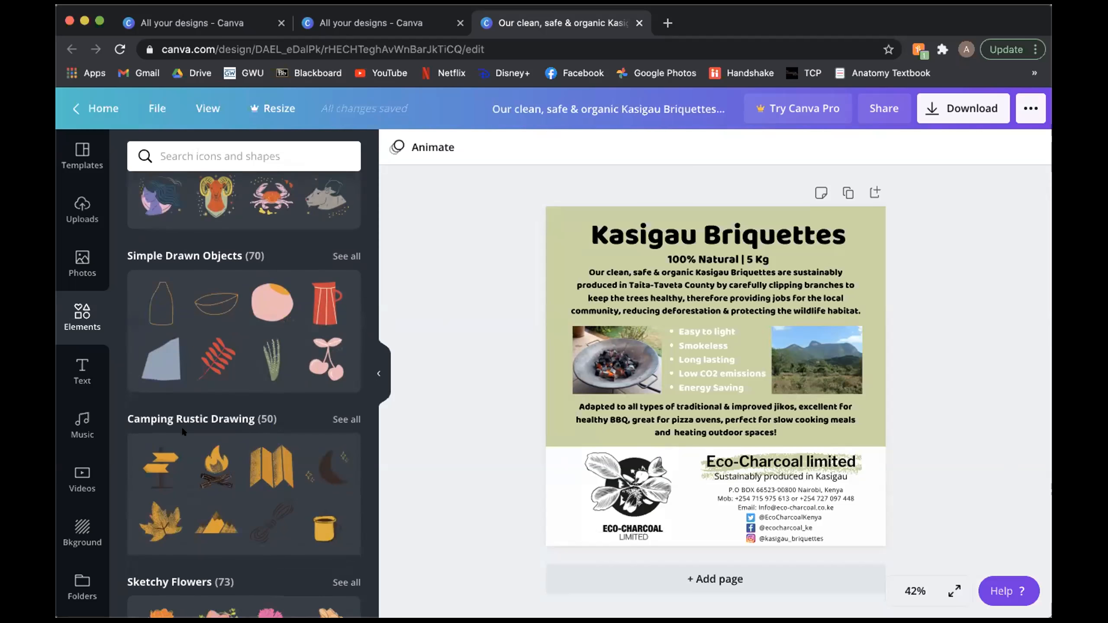
{"action": "scroll", "coordinate": [182, 426], "scroll_direction": "up", "scroll_amount": 20}
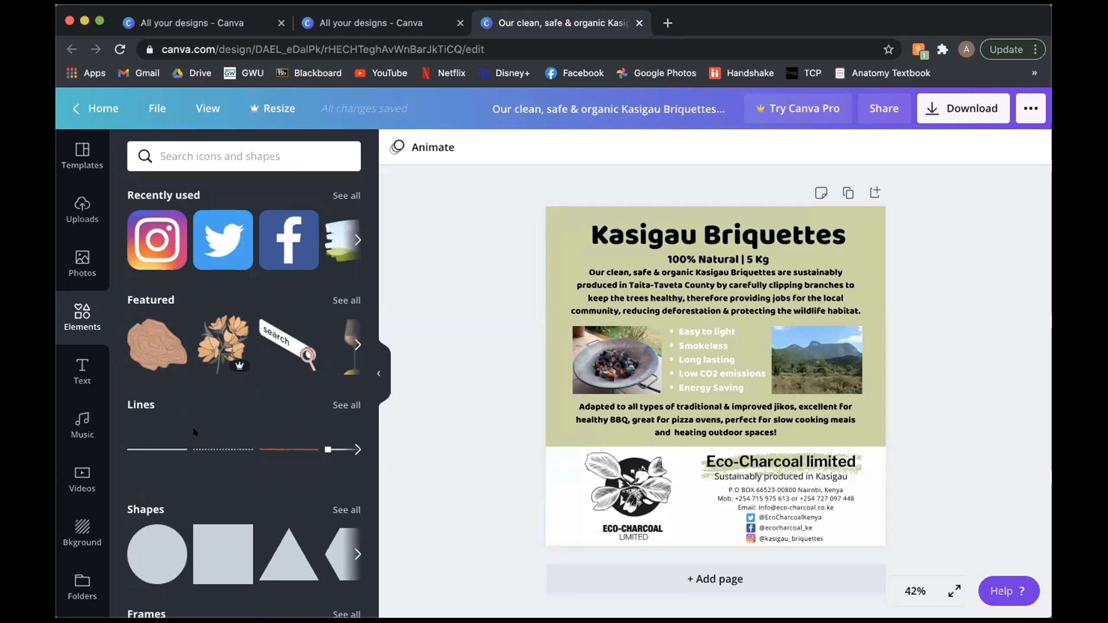
{"action": "scroll", "coordinate": [192, 426], "scroll_direction": "down", "scroll_amount": 3}
{"action": "scroll", "coordinate": [192, 425], "scroll_direction": "up", "scroll_amount": 3}
Step: Browse the text styles and font combinations, and select the flyer's product description paragraph to view its formatting options
{"action": "left_click", "coordinate": [76, 372]}
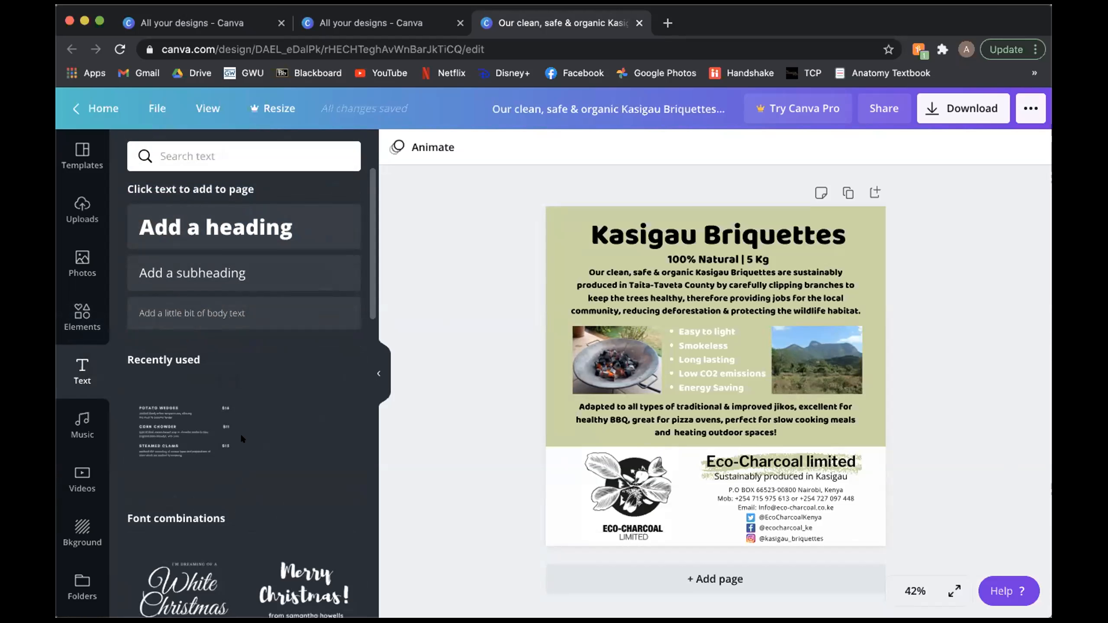
{"action": "scroll", "coordinate": [240, 433], "scroll_direction": "down", "scroll_amount": 7}
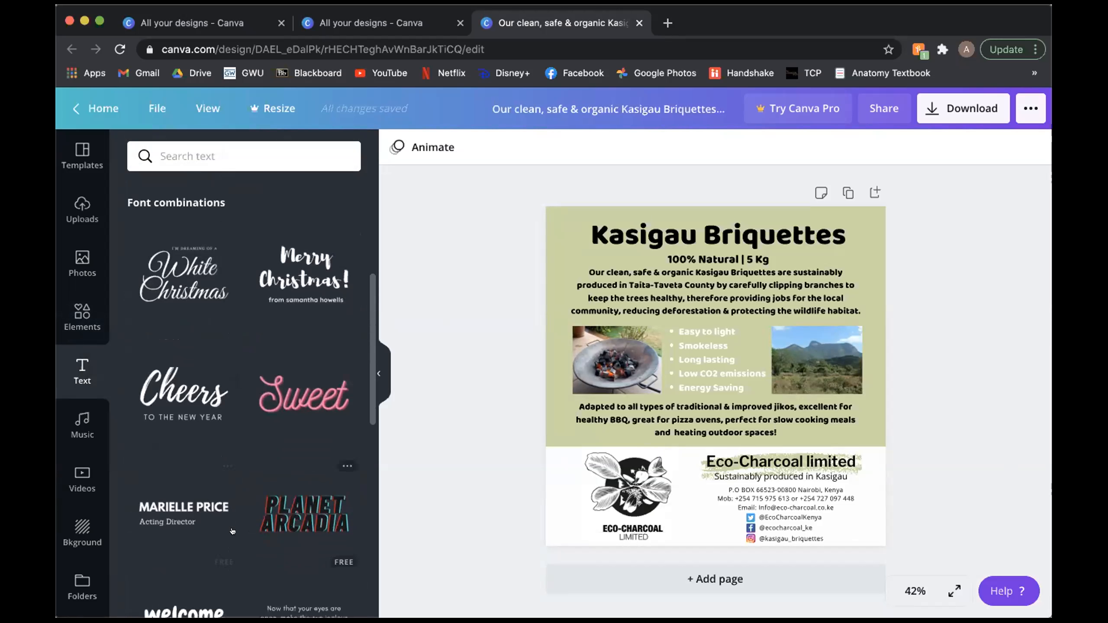
{"action": "scroll", "coordinate": [233, 531], "scroll_direction": "down", "scroll_amount": 5}
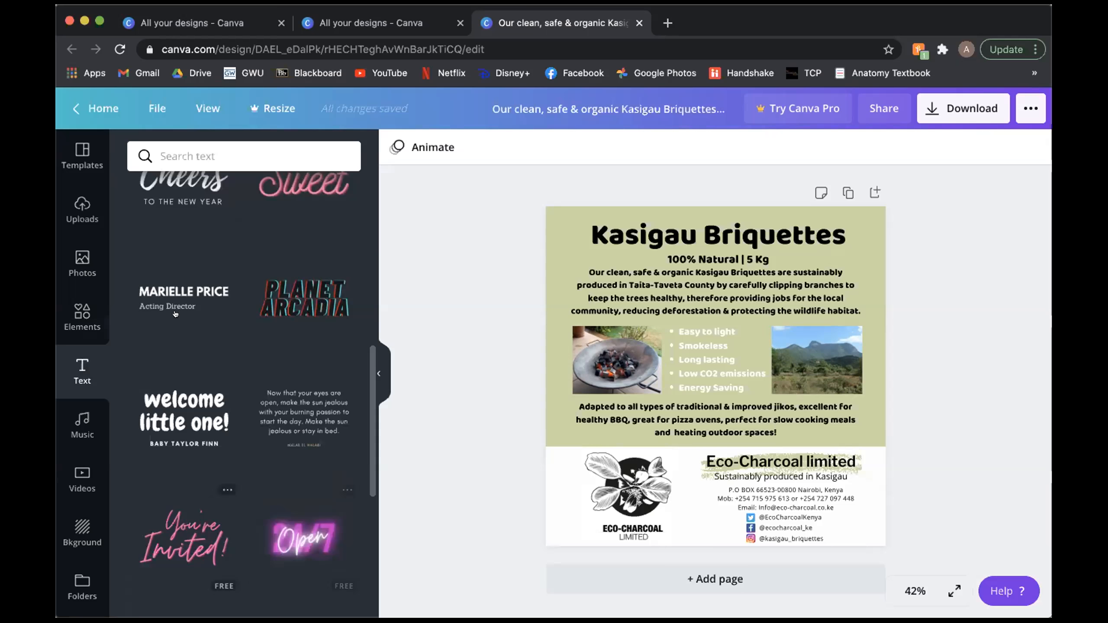
{"action": "scroll", "coordinate": [173, 359], "scroll_direction": "down", "scroll_amount": 4}
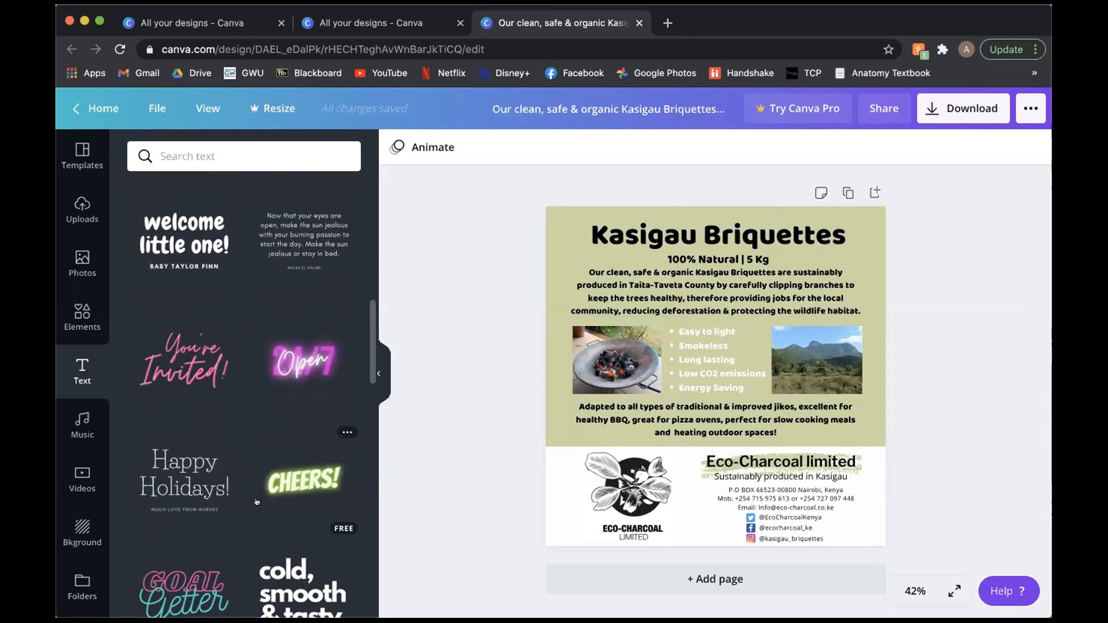
{"action": "scroll", "coordinate": [232, 493], "scroll_direction": "down", "scroll_amount": 2}
{"action": "scroll", "coordinate": [233, 495], "scroll_direction": "down", "scroll_amount": 5}
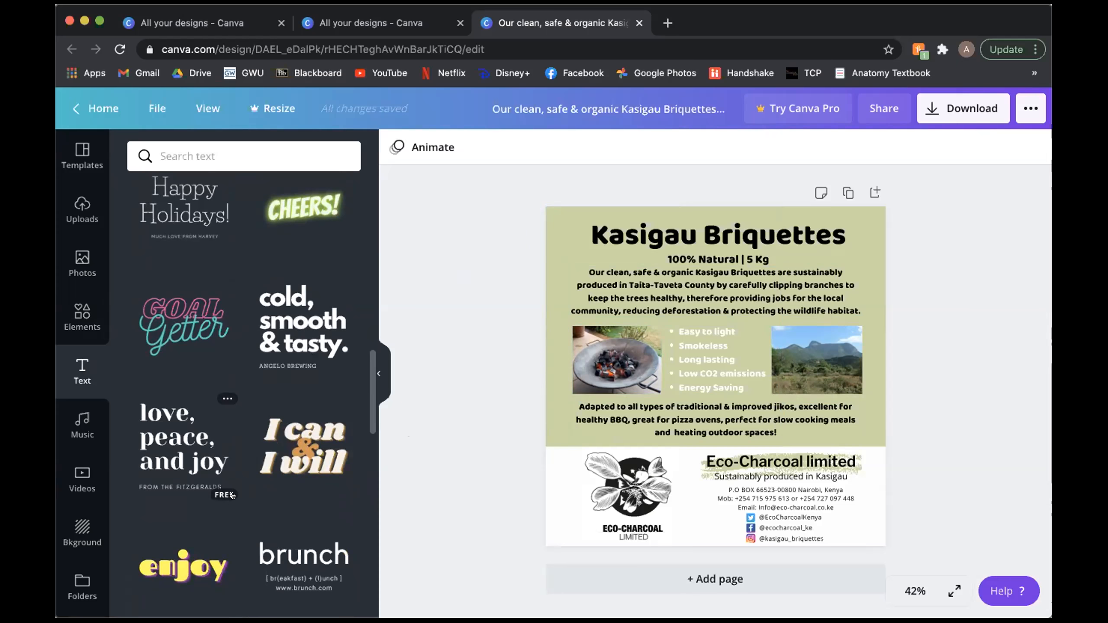
{"action": "scroll", "coordinate": [231, 494], "scroll_direction": "down", "scroll_amount": 6}
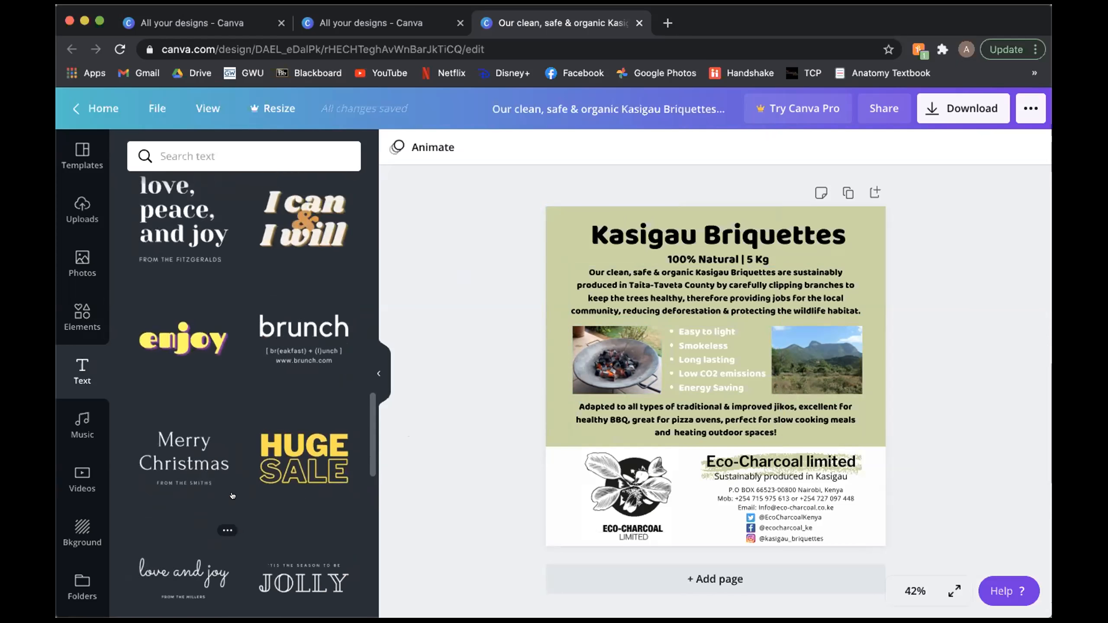
{"action": "scroll", "coordinate": [235, 494], "scroll_direction": "up", "scroll_amount": 15}
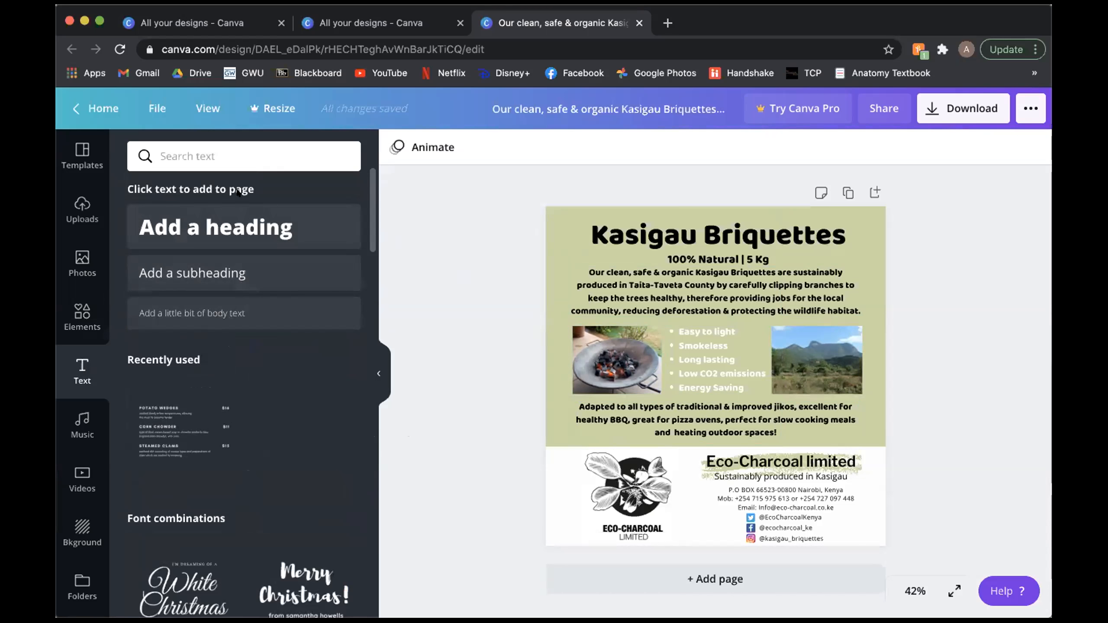
{"action": "left_click", "coordinate": [676, 289]}
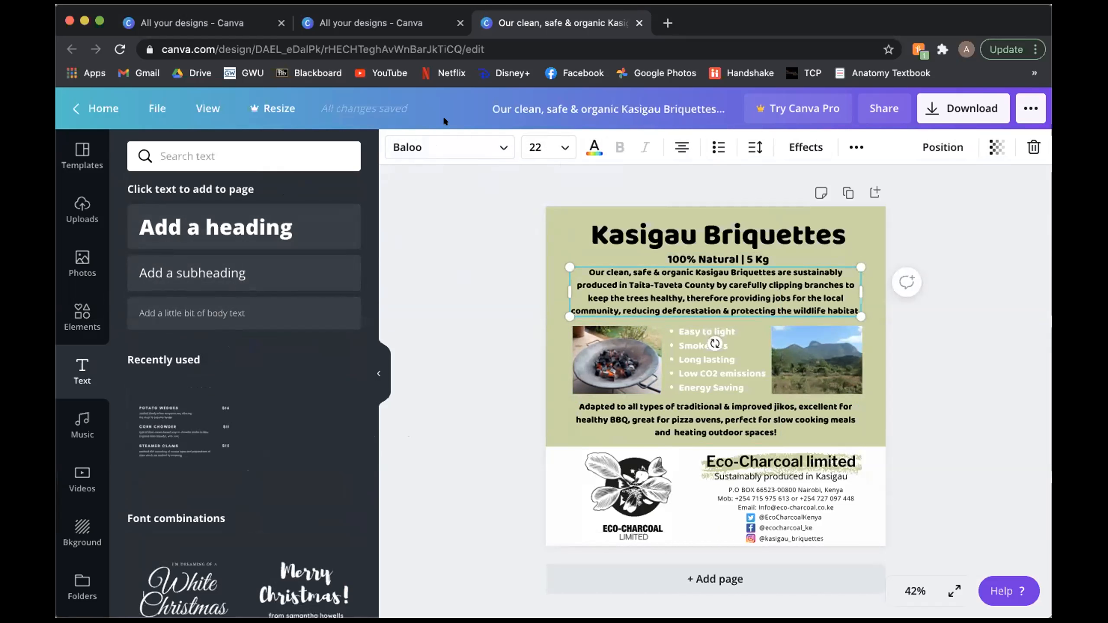
{"action": "mouse_move", "coordinate": [158, 410]}
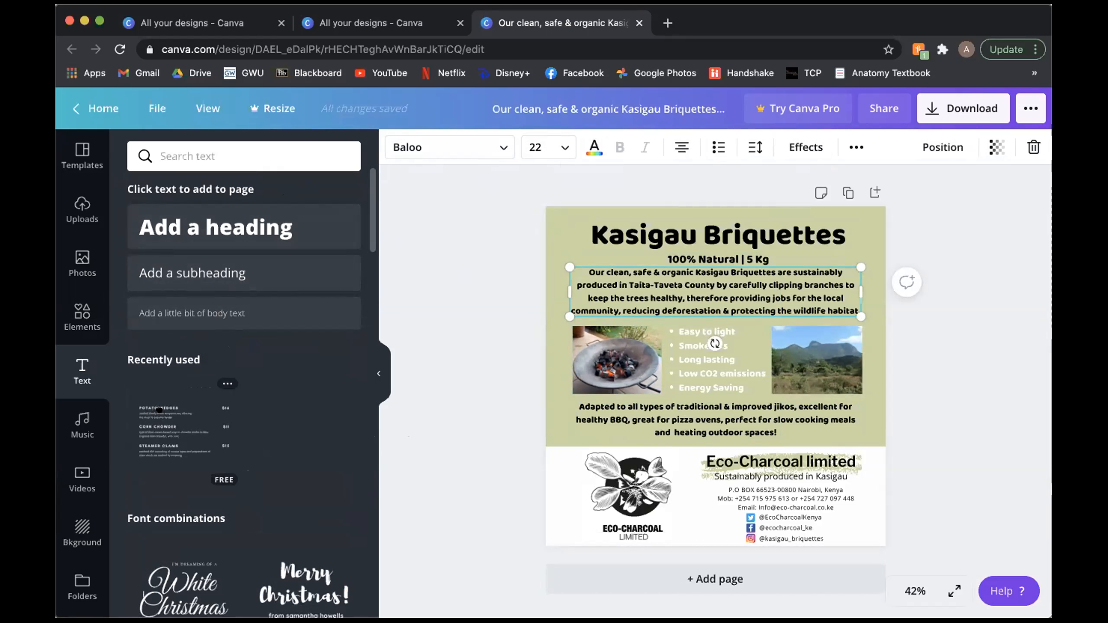
Step: Look over the audio tracks and the stock video categories, such as Aerial Shots, Backgrounds, Beach and Business
{"action": "scroll", "coordinate": [85, 541], "scroll_direction": "down", "scroll_amount": 1}
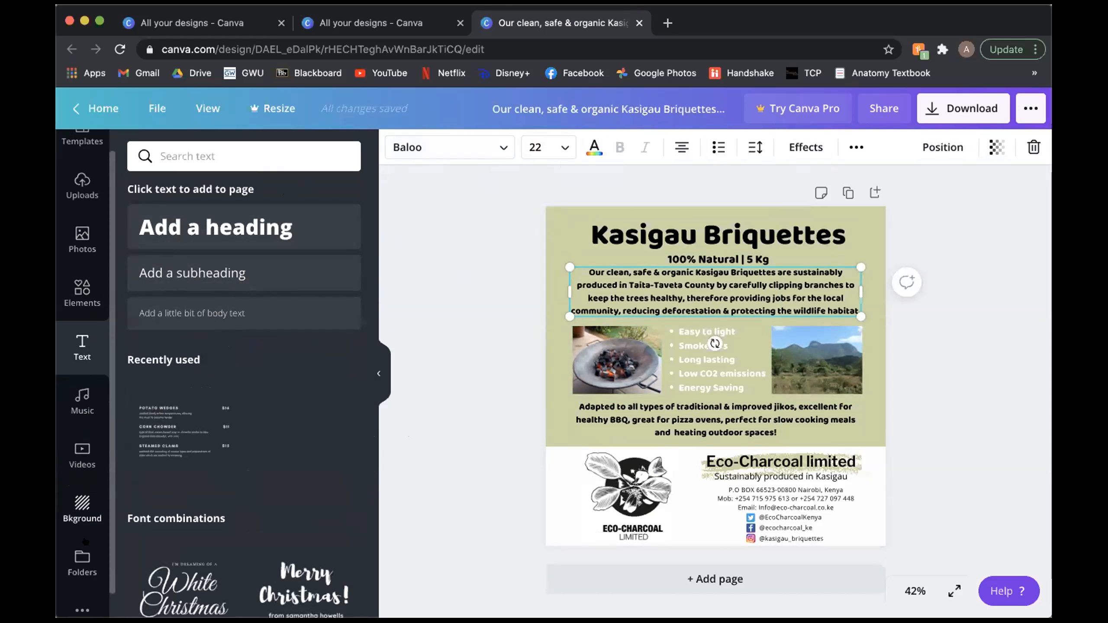
{"action": "scroll", "coordinate": [86, 541], "scroll_direction": "down", "scroll_amount": 1}
{"action": "left_click", "coordinate": [82, 374]}
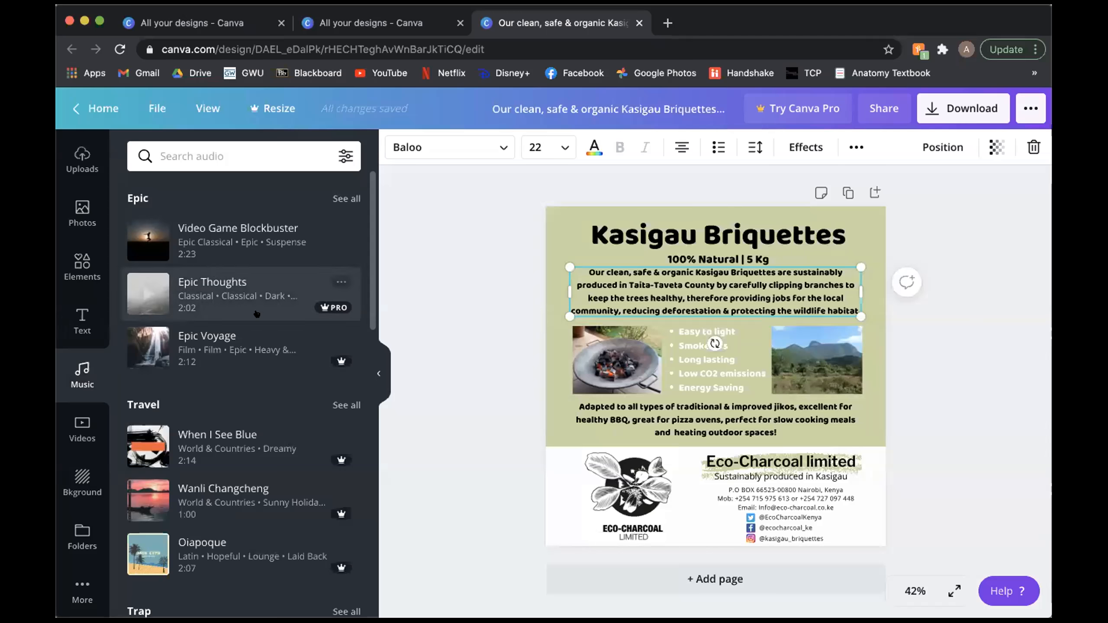
{"action": "scroll", "coordinate": [256, 314], "scroll_direction": "down", "scroll_amount": 3}
{"action": "scroll", "coordinate": [255, 319], "scroll_direction": "up", "scroll_amount": 3}
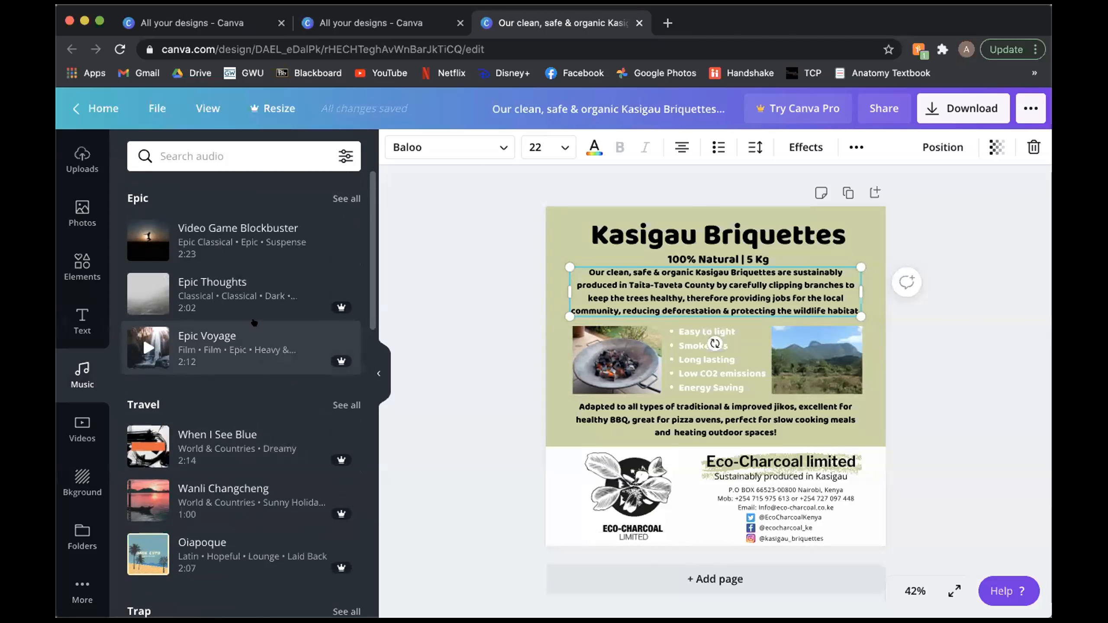
{"action": "left_click", "coordinate": [73, 430]}
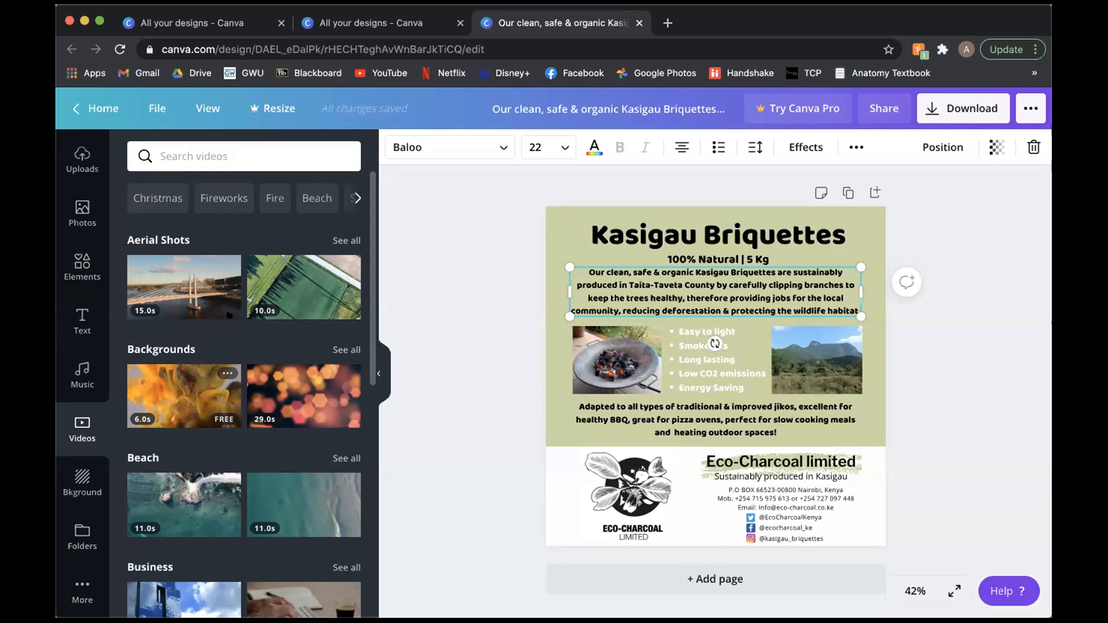
{"action": "scroll", "coordinate": [166, 439], "scroll_direction": "down", "scroll_amount": 3}
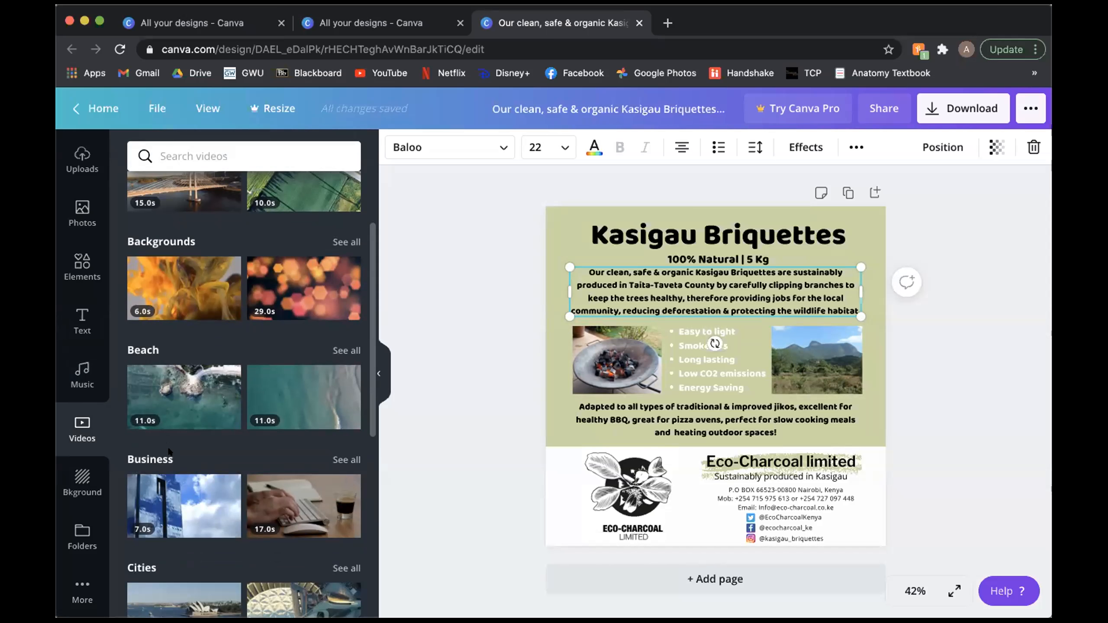
Step: Look further through the stock video categories, from Aerial Shots and Backgrounds to Beach, Business and Cities
{"action": "mouse_move", "coordinate": [255, 292]}
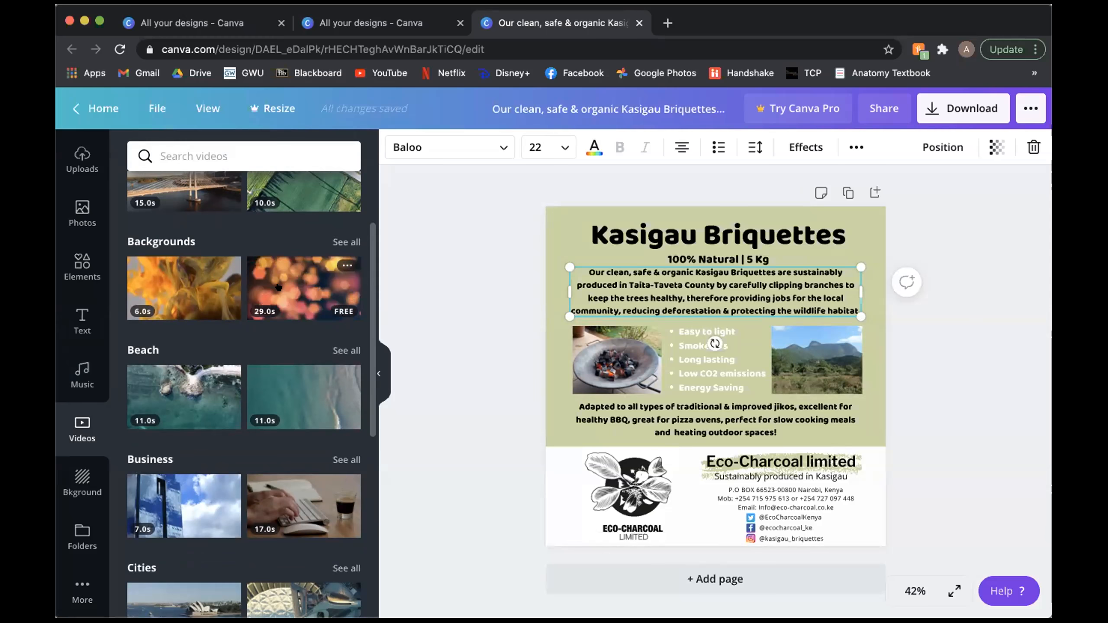
{"action": "scroll", "coordinate": [278, 287], "scroll_direction": "up", "scroll_amount": 3}
{"action": "mouse_move", "coordinate": [181, 382]}
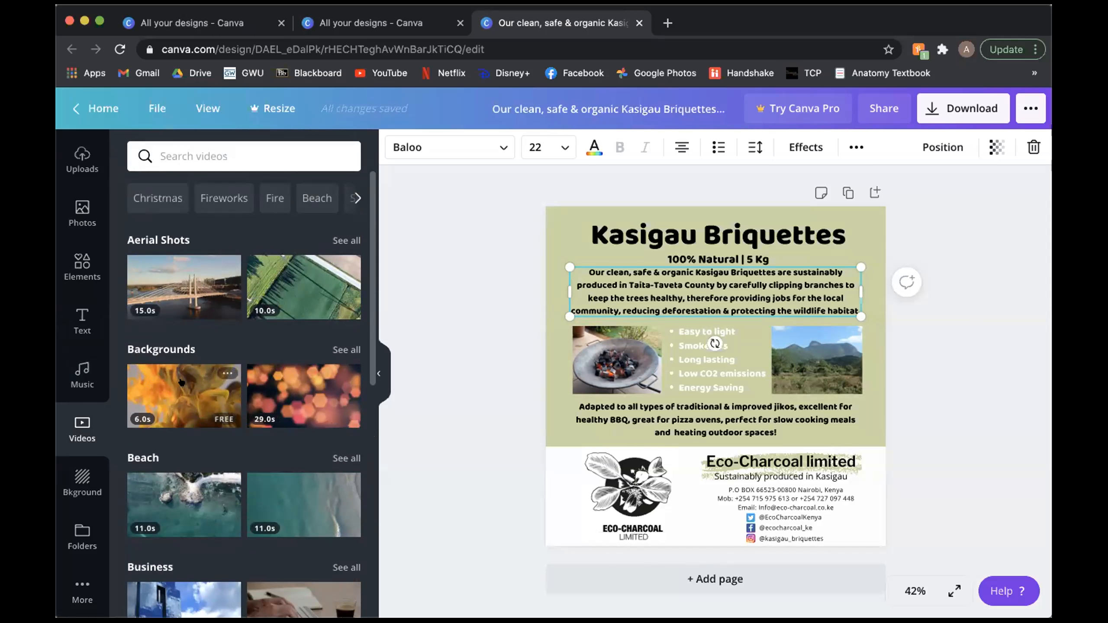
{"action": "scroll", "coordinate": [169, 502], "scroll_direction": "down", "scroll_amount": 2}
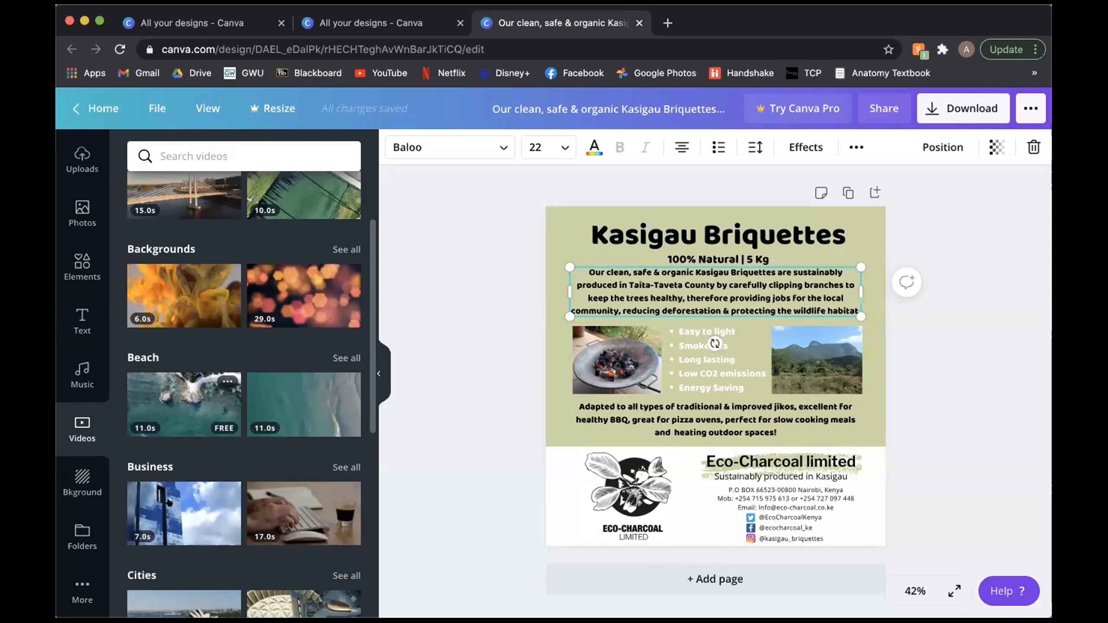
{"action": "scroll", "coordinate": [170, 502], "scroll_direction": "down", "scroll_amount": 1}
{"action": "mouse_move", "coordinate": [232, 459]}
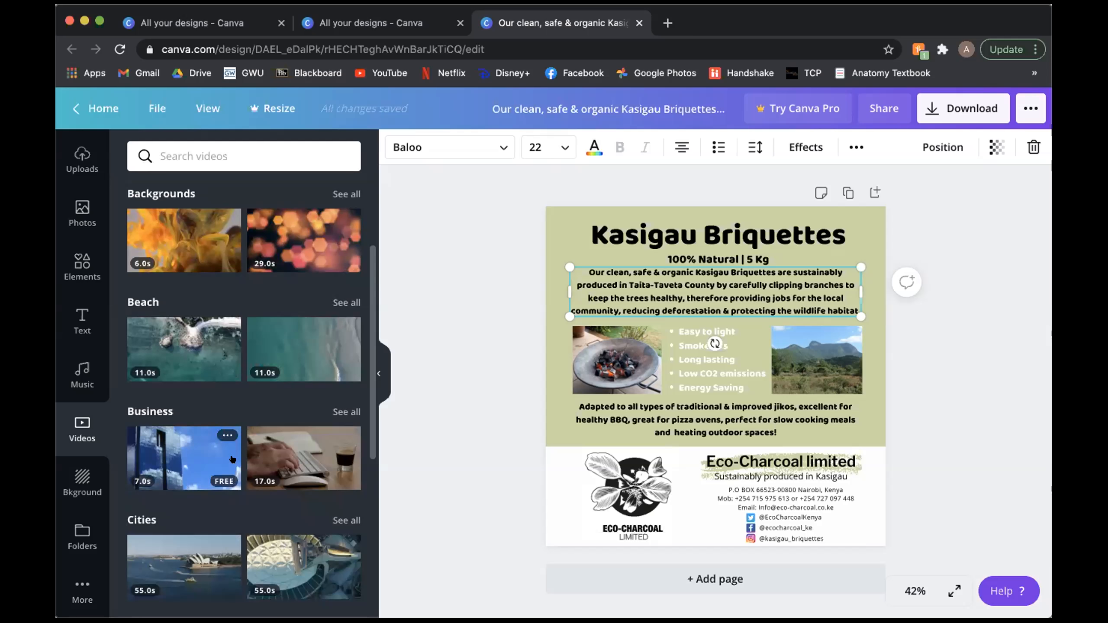
Step: Look through the background library's solid colours, gradients, textures and photo backgrounds available for the flyer
{"action": "left_click", "coordinate": [67, 483]}
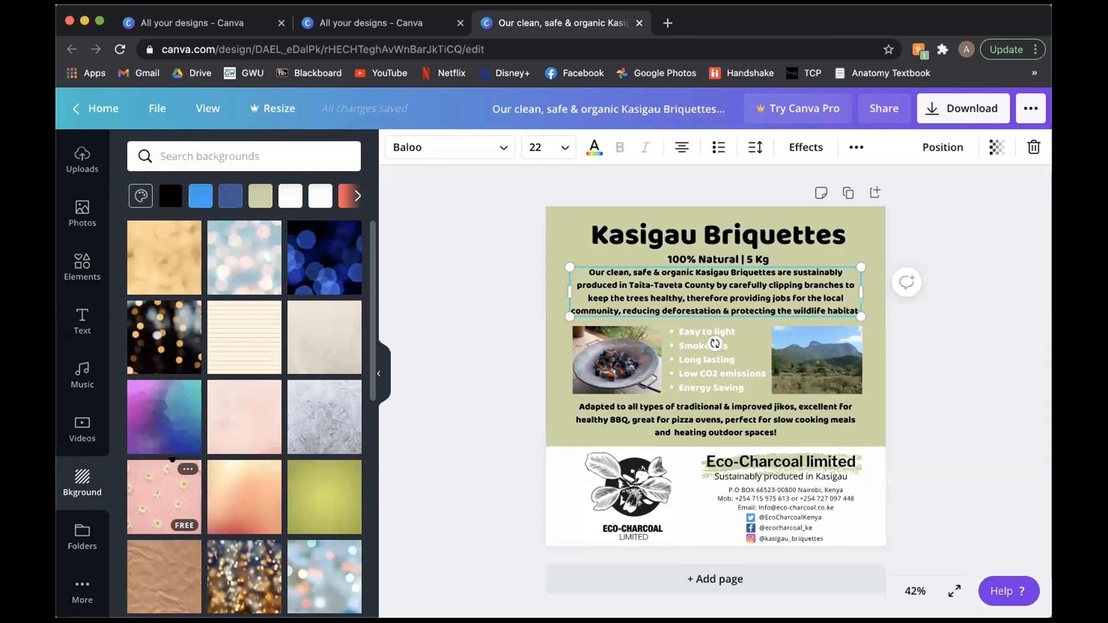
{"action": "scroll", "coordinate": [175, 334], "scroll_direction": "down", "scroll_amount": 10}
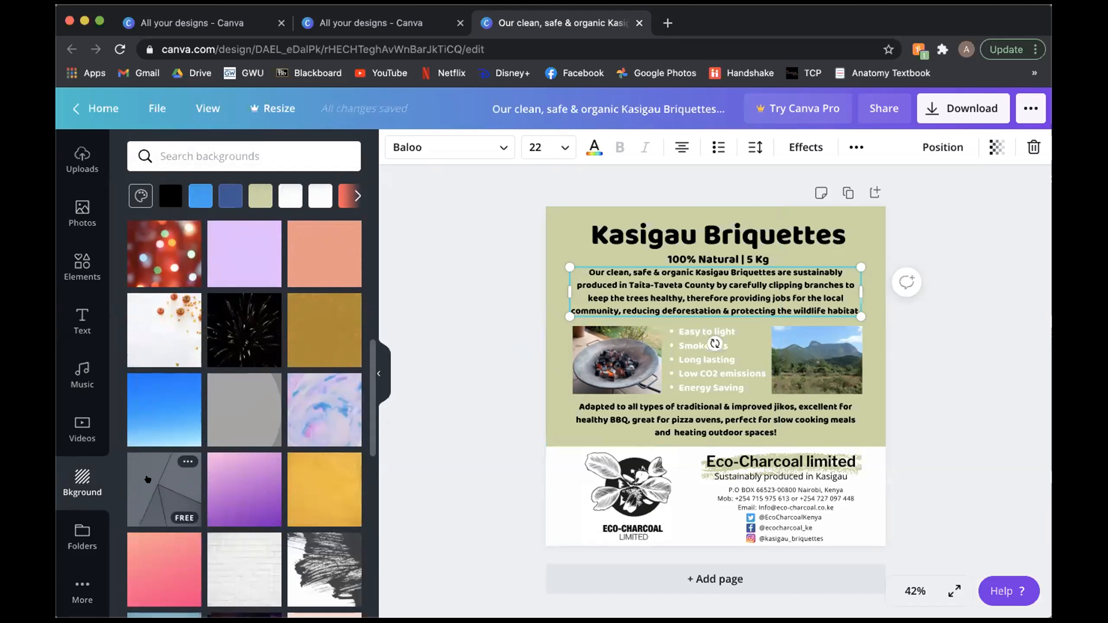
{"action": "scroll", "coordinate": [199, 524], "scroll_direction": "down", "scroll_amount": 4}
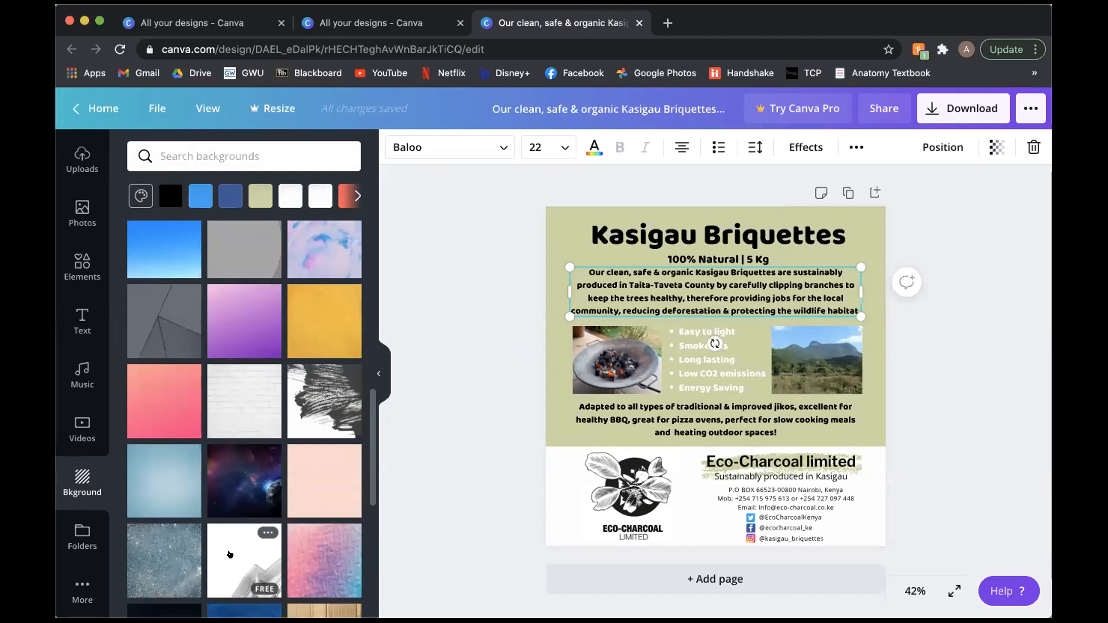
{"action": "scroll", "coordinate": [230, 556], "scroll_direction": "down", "scroll_amount": 5}
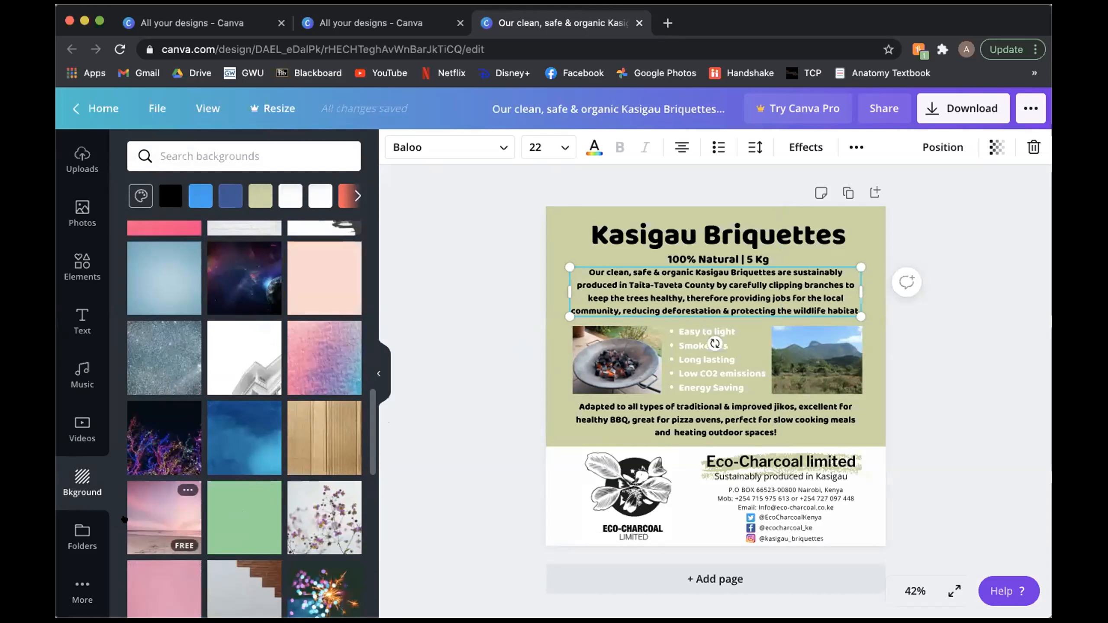
{"action": "scroll", "coordinate": [135, 513], "scroll_direction": "down", "scroll_amount": 1}
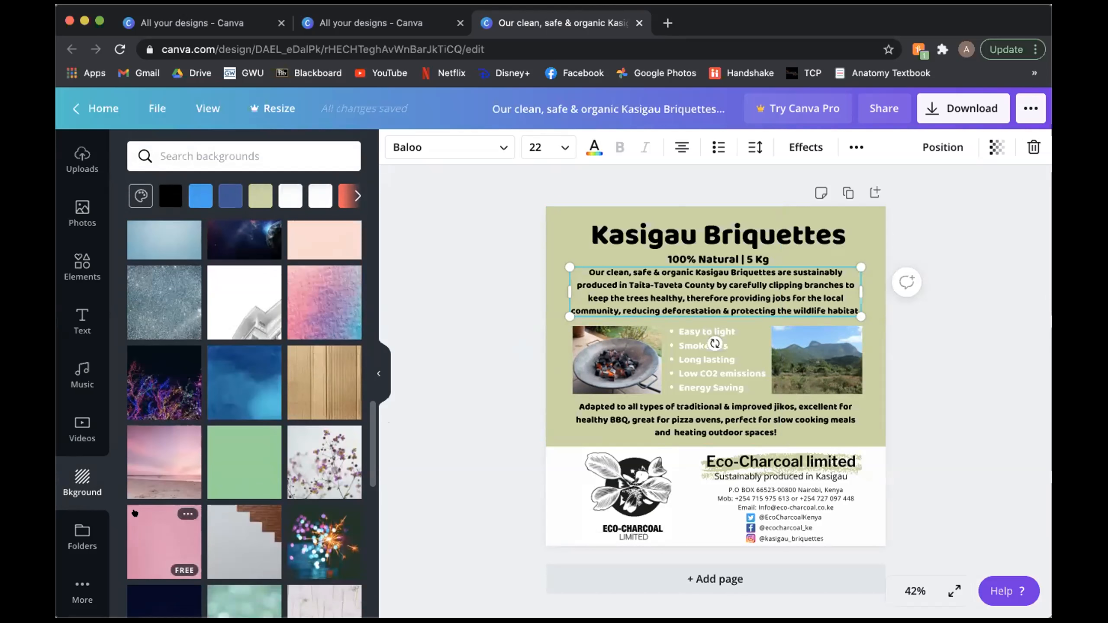
{"action": "scroll", "coordinate": [282, 323], "scroll_direction": "up", "scroll_amount": 3}
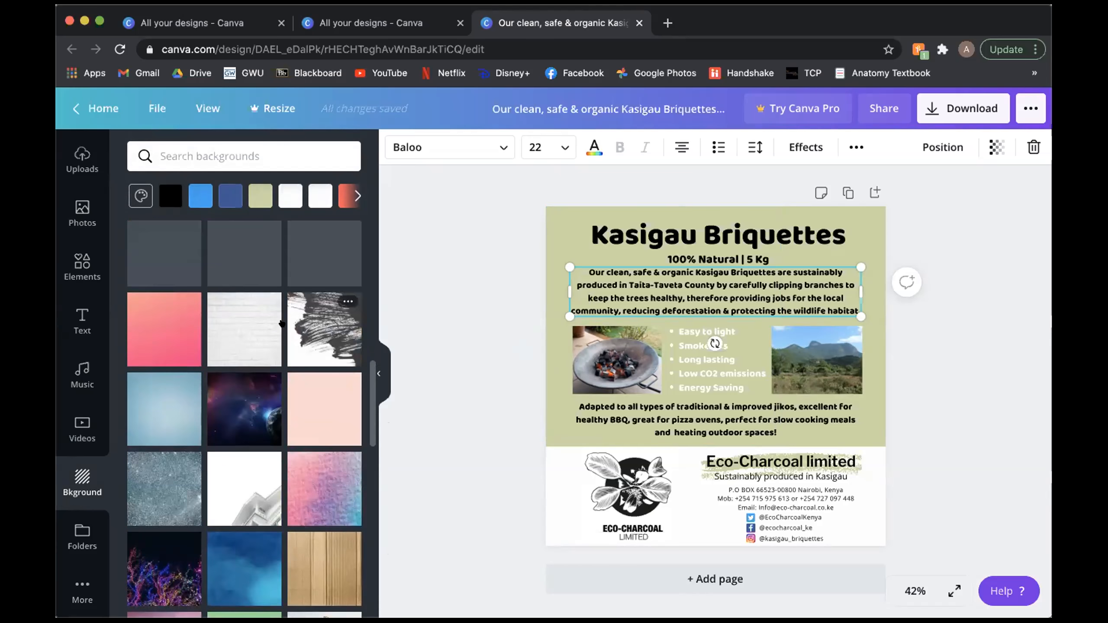
Step: View the folders for purchased and liked items, and look over the flyer's file options such as saving and copying
{"action": "left_click", "coordinate": [73, 530]}
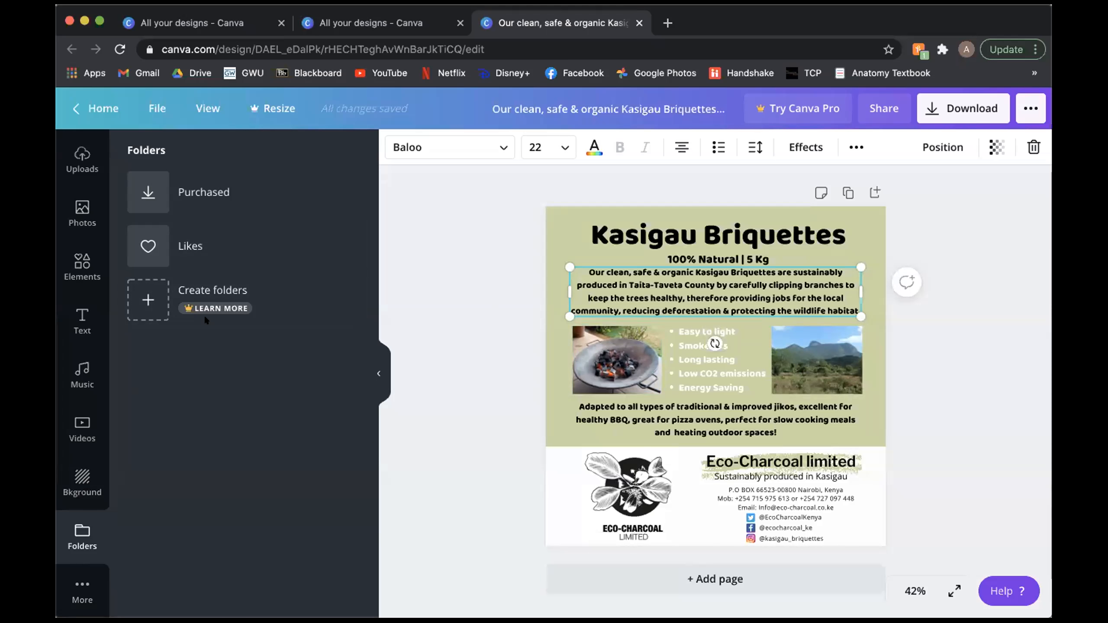
{"action": "left_click", "coordinate": [376, 372]}
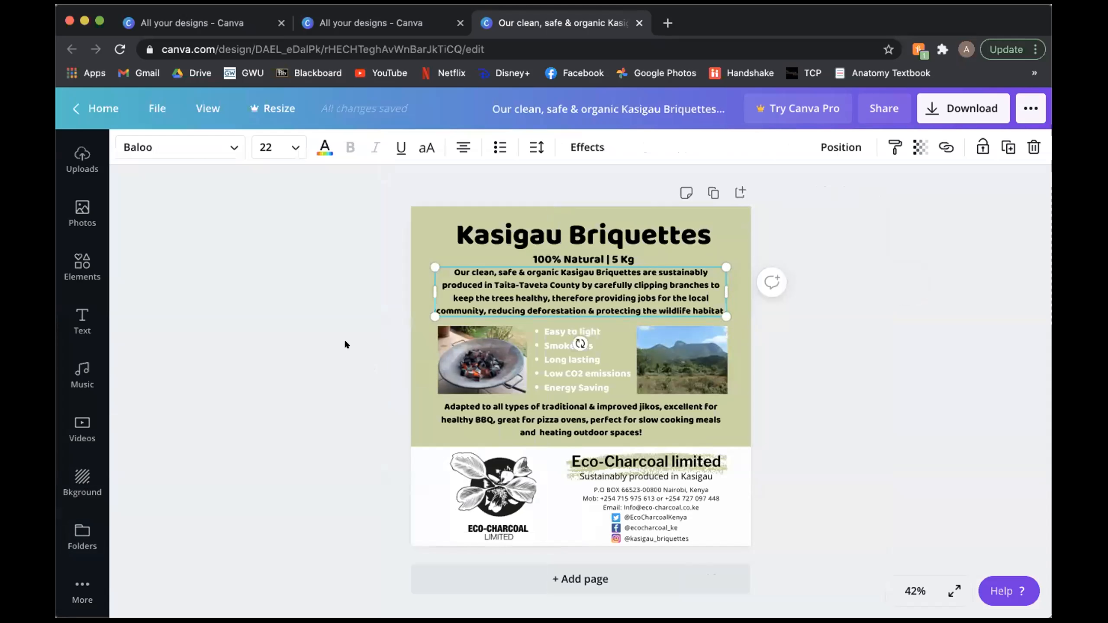
{"action": "left_click", "coordinate": [157, 109]}
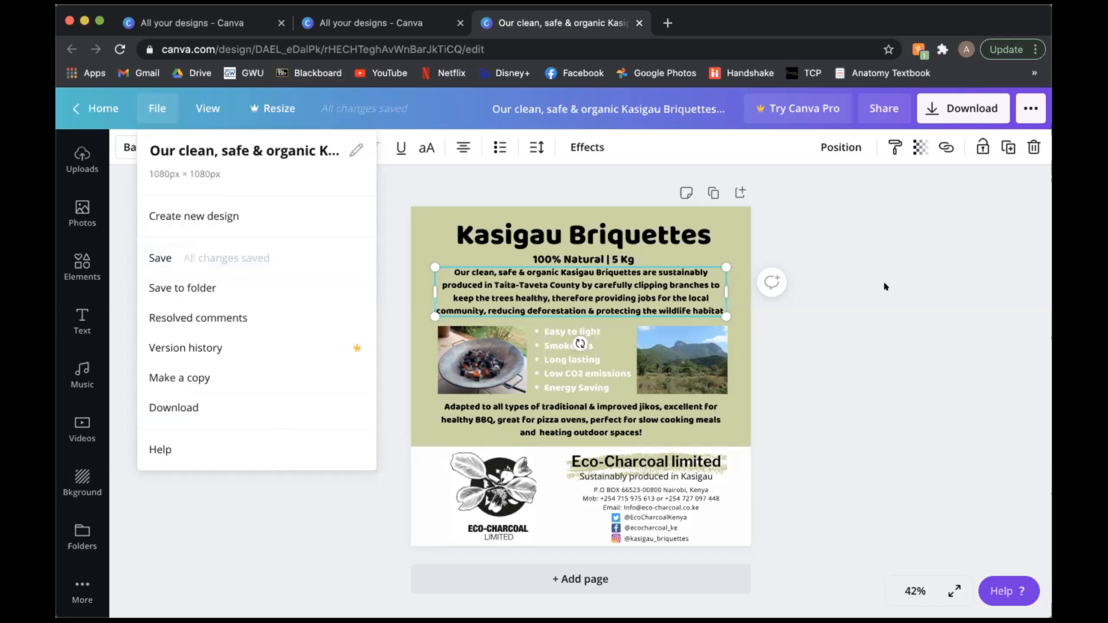
{"action": "left_click", "coordinate": [383, 170]}
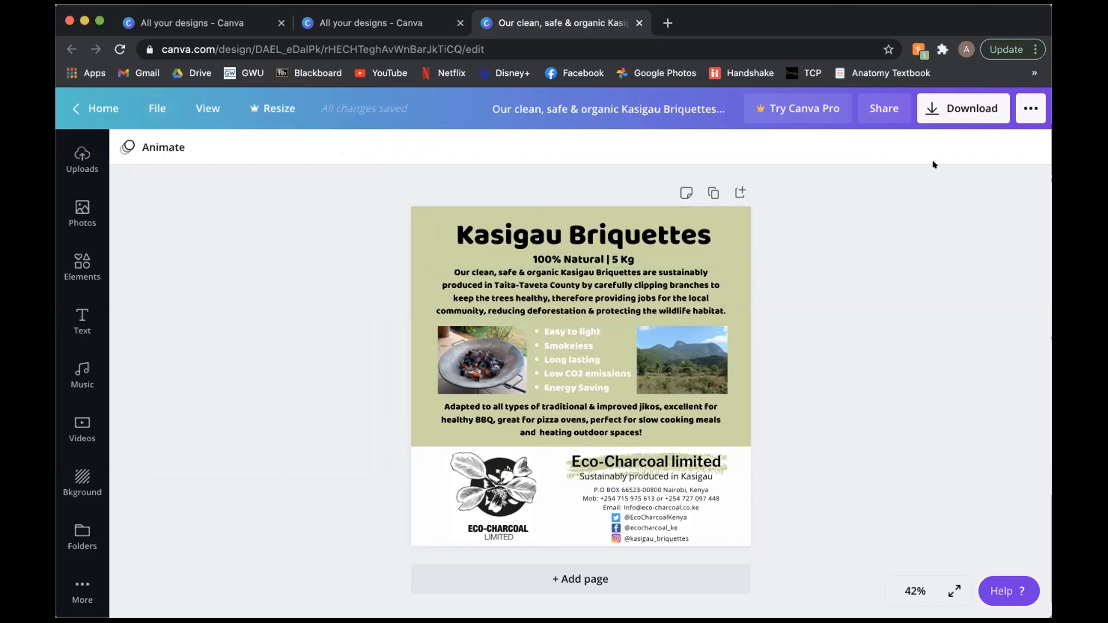
Step: Review the flyer's download file types, including PNG, JPG, PDF and MP4 Video, and close the download settings without downloading
{"action": "left_click", "coordinate": [950, 109]}
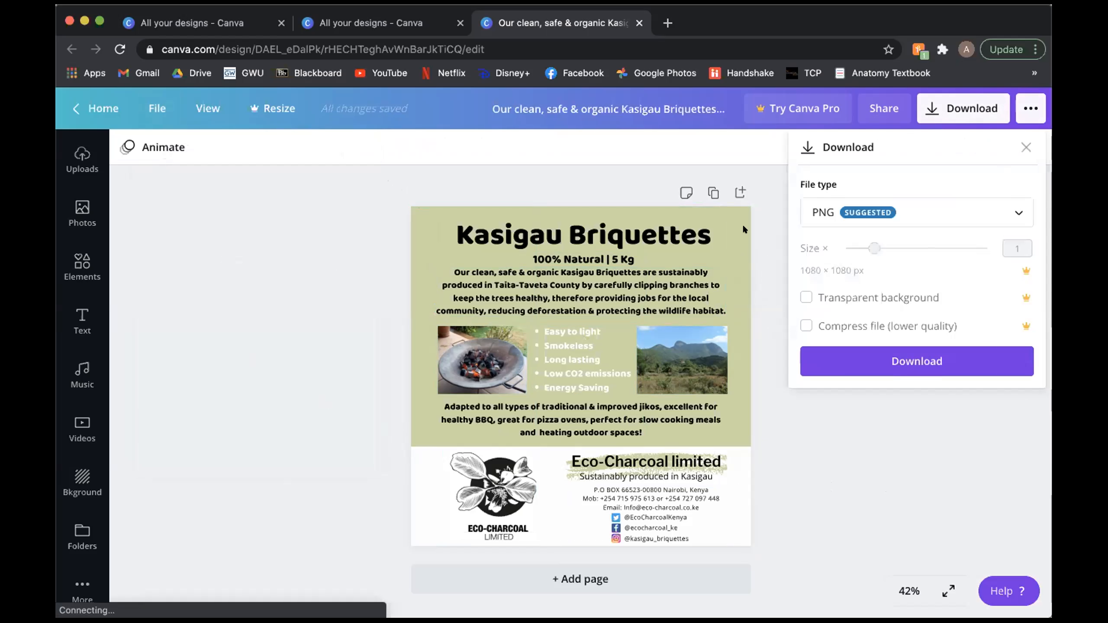
{"action": "left_click", "coordinate": [989, 207]}
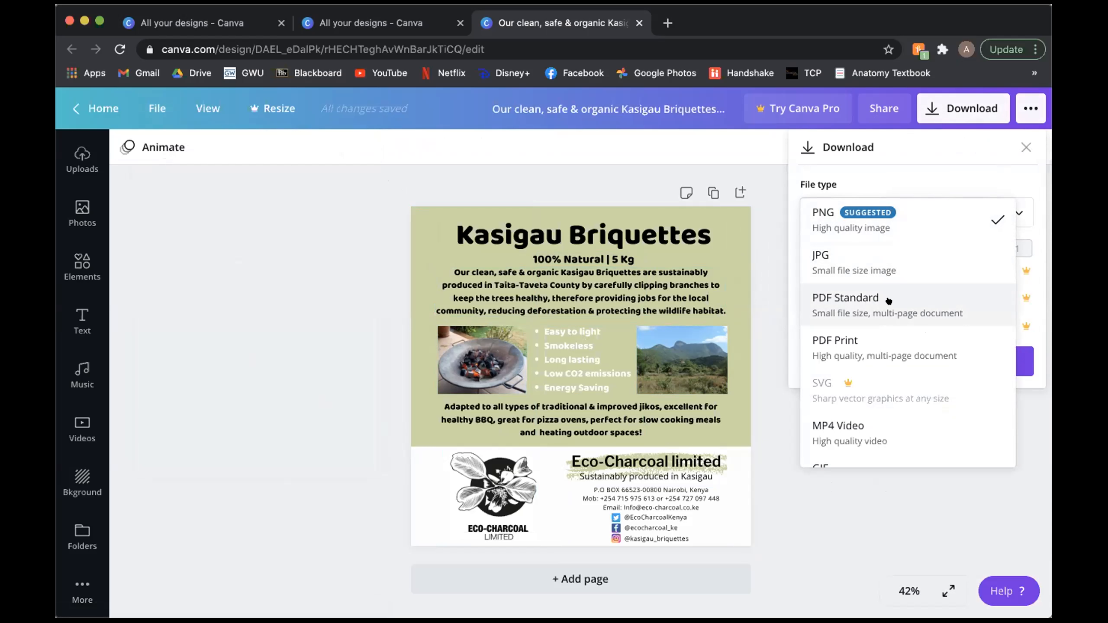
{"action": "scroll", "coordinate": [890, 319], "scroll_direction": "down", "scroll_amount": 1}
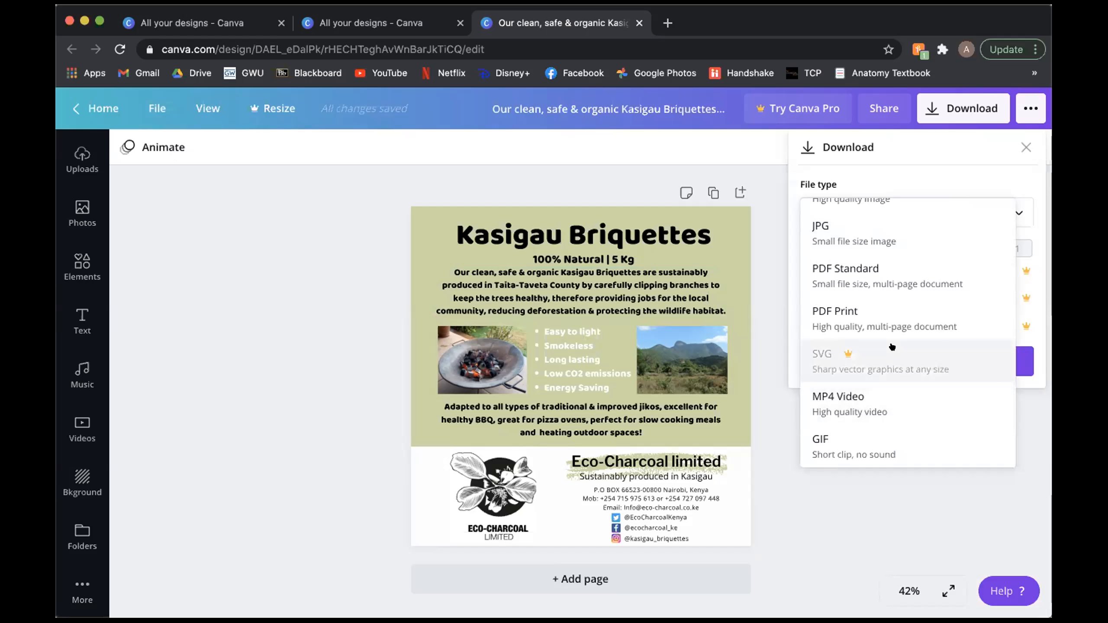
{"action": "scroll", "coordinate": [890, 372], "scroll_direction": "up", "scroll_amount": 2}
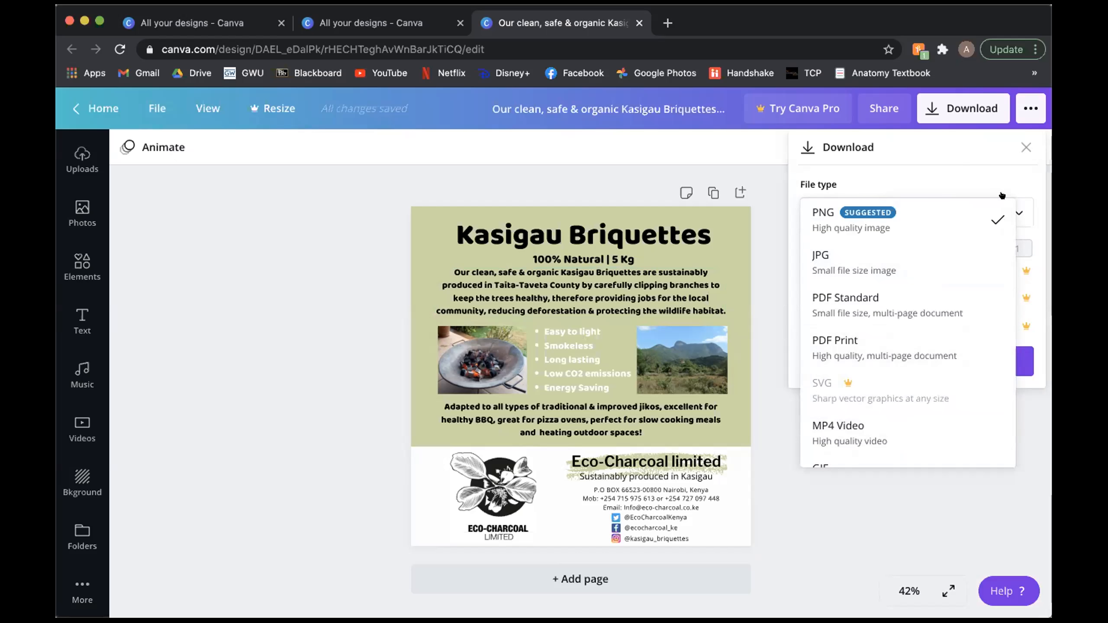
{"action": "left_click", "coordinate": [1008, 179]}
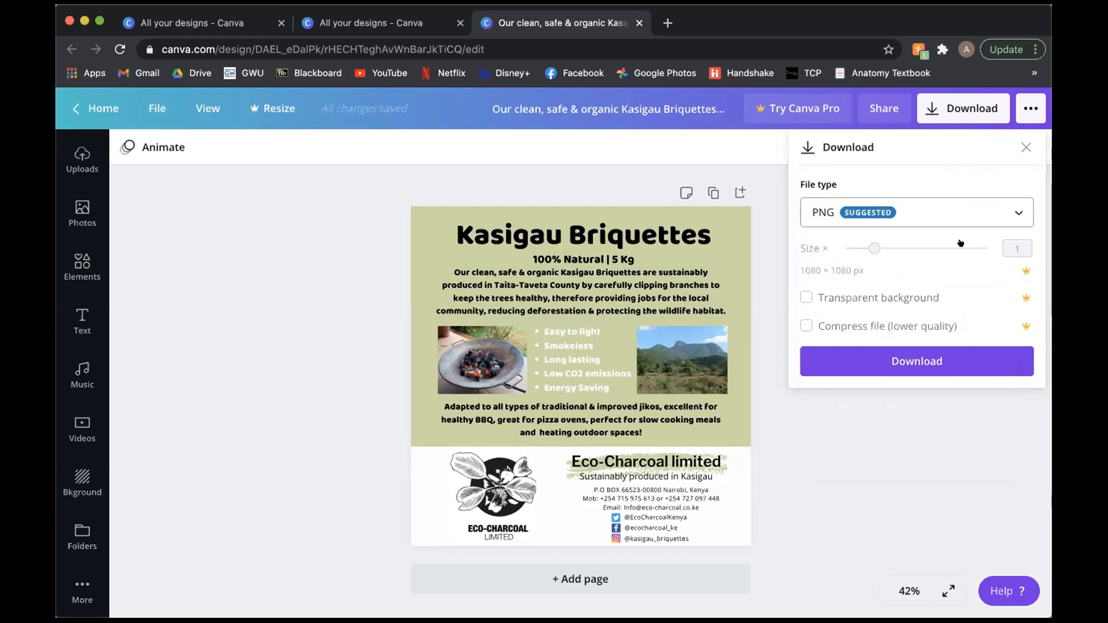
{"action": "left_click", "coordinate": [1025, 147]}
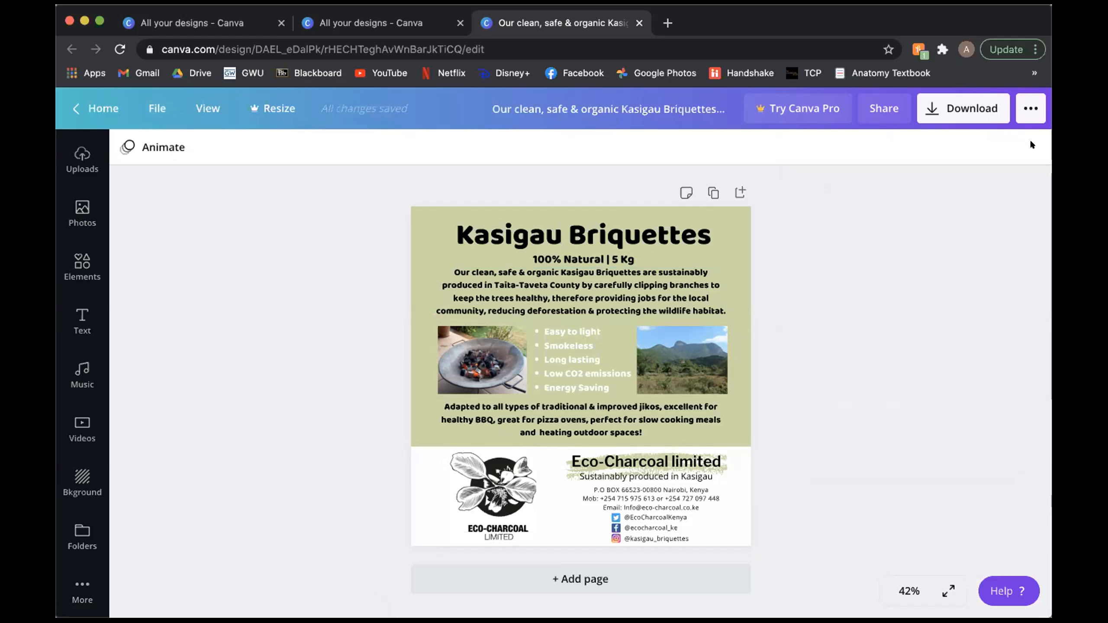
Step: Return to the home page and look through the full row of Instagram post templates
{"action": "left_click", "coordinate": [88, 108]}
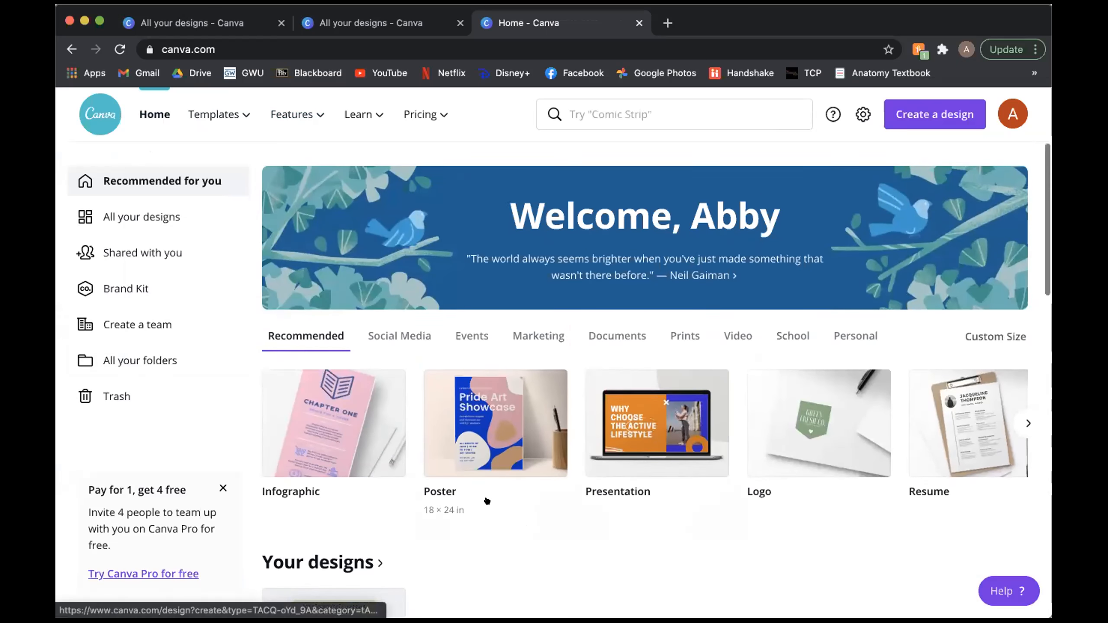
{"action": "scroll", "coordinate": [487, 501], "scroll_direction": "down", "scroll_amount": 8}
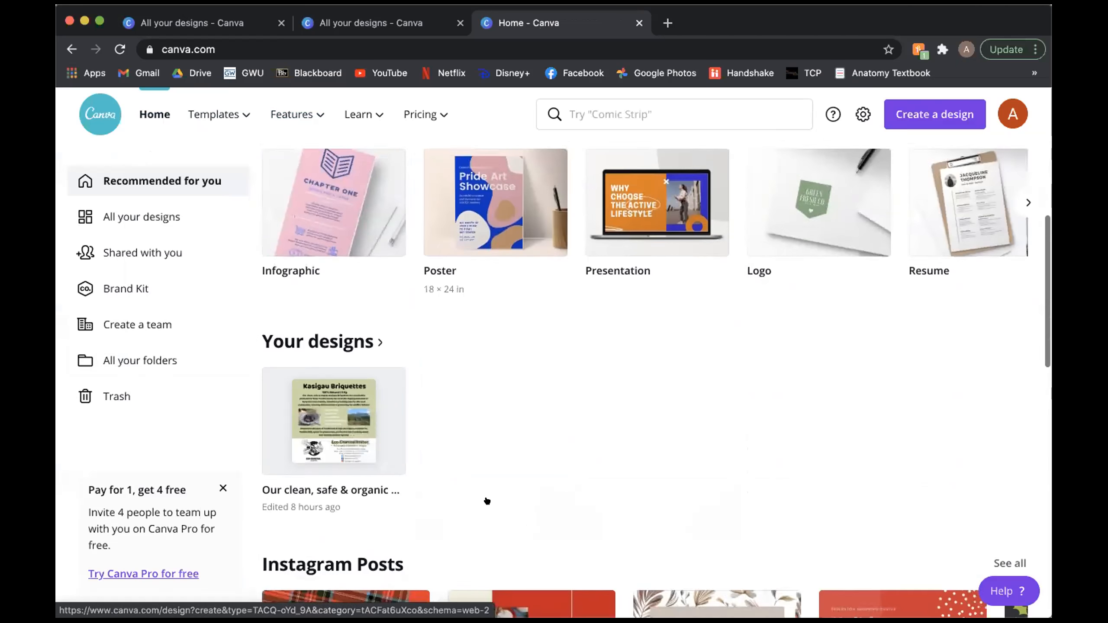
{"action": "scroll", "coordinate": [491, 500], "scroll_direction": "down", "scroll_amount": 5}
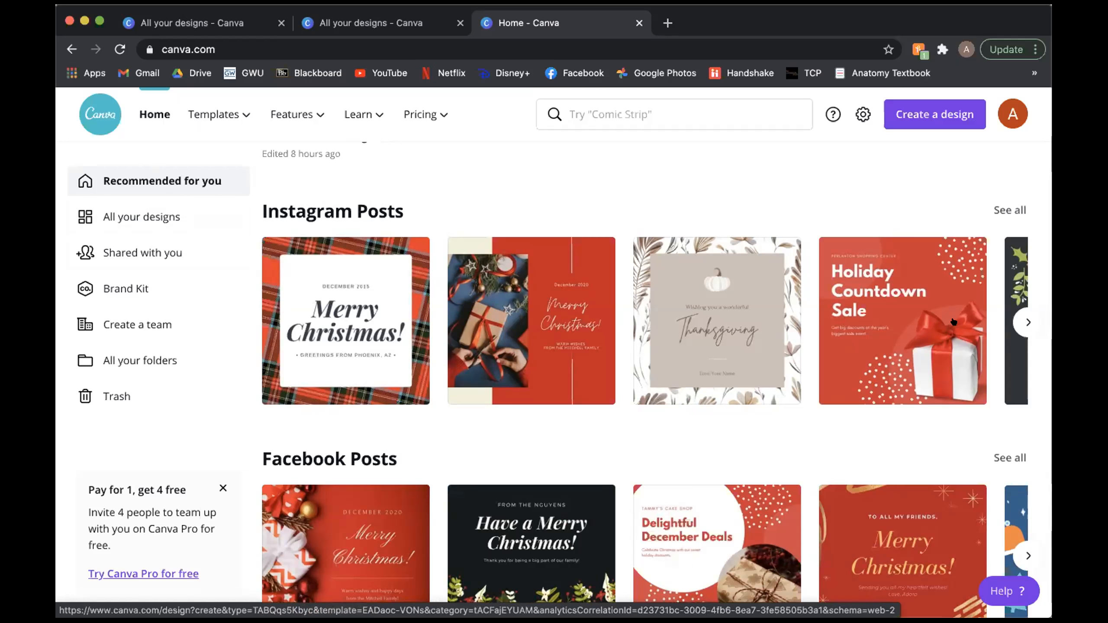
{"action": "left_click", "coordinate": [1023, 322]}
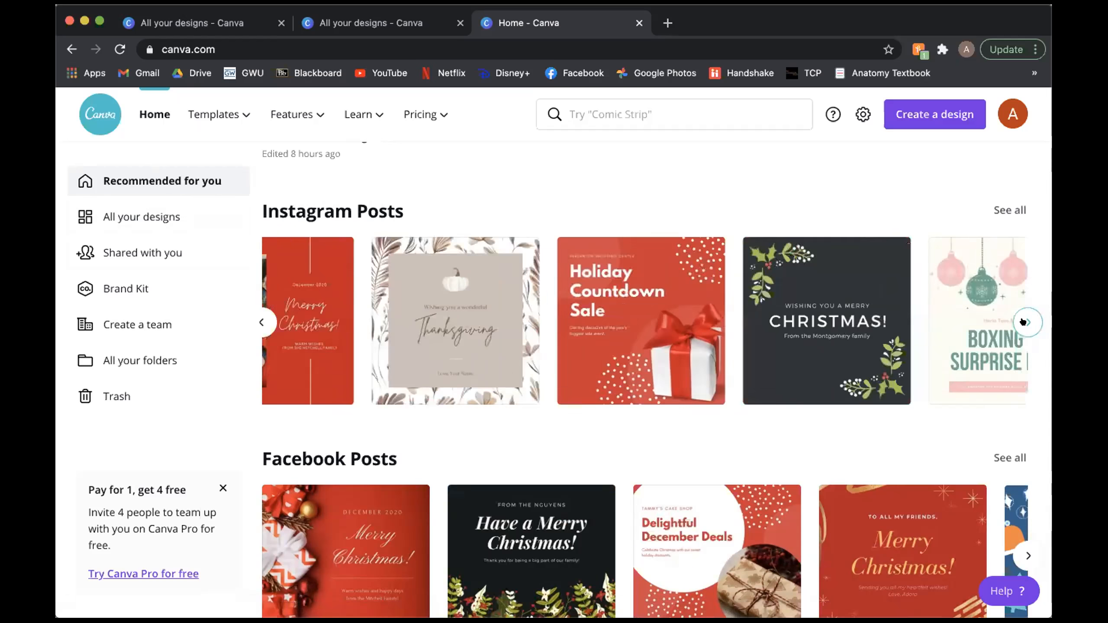
{"action": "left_click", "coordinate": [1022, 322]}
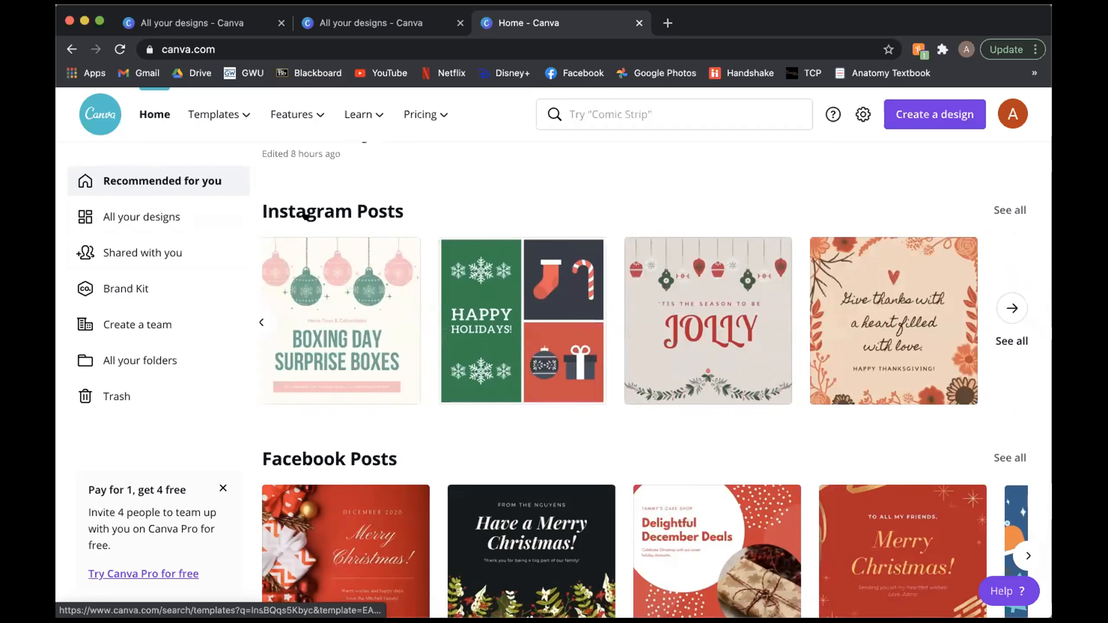
Step: Look over the home page's template categories for Facebook posts, posters, flyers, presentations, logos and cards
{"action": "scroll", "coordinate": [419, 426], "scroll_direction": "down", "scroll_amount": 4}
{"action": "scroll", "coordinate": [390, 413], "scroll_direction": "down", "scroll_amount": 5}
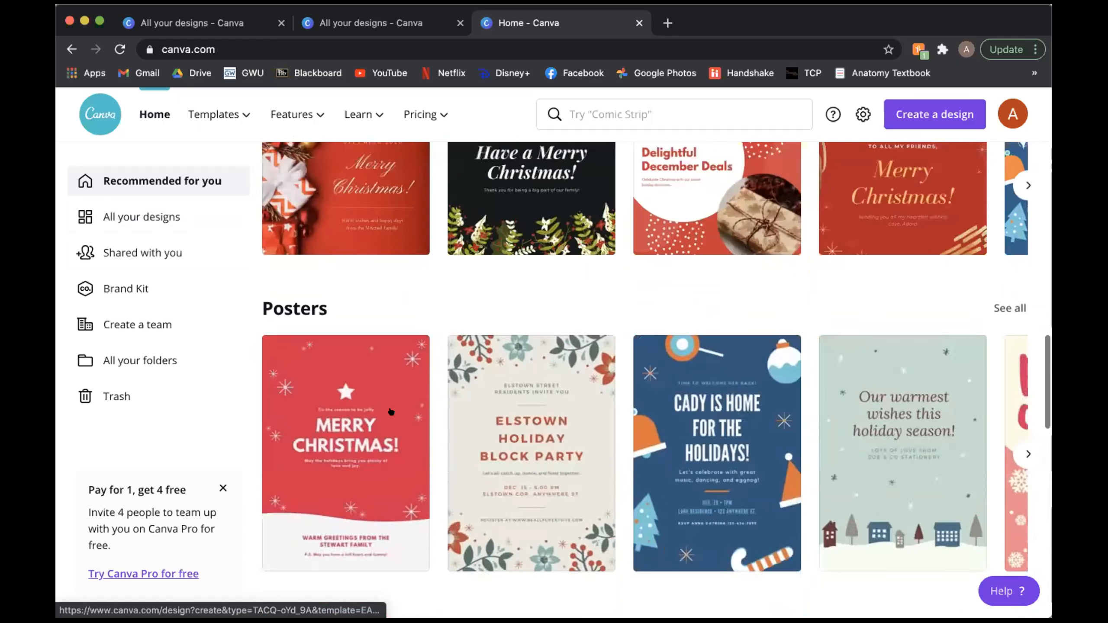
{"action": "scroll", "coordinate": [306, 458], "scroll_direction": "down", "scroll_amount": 5}
{"action": "scroll", "coordinate": [306, 458], "scroll_direction": "down", "scroll_amount": 10}
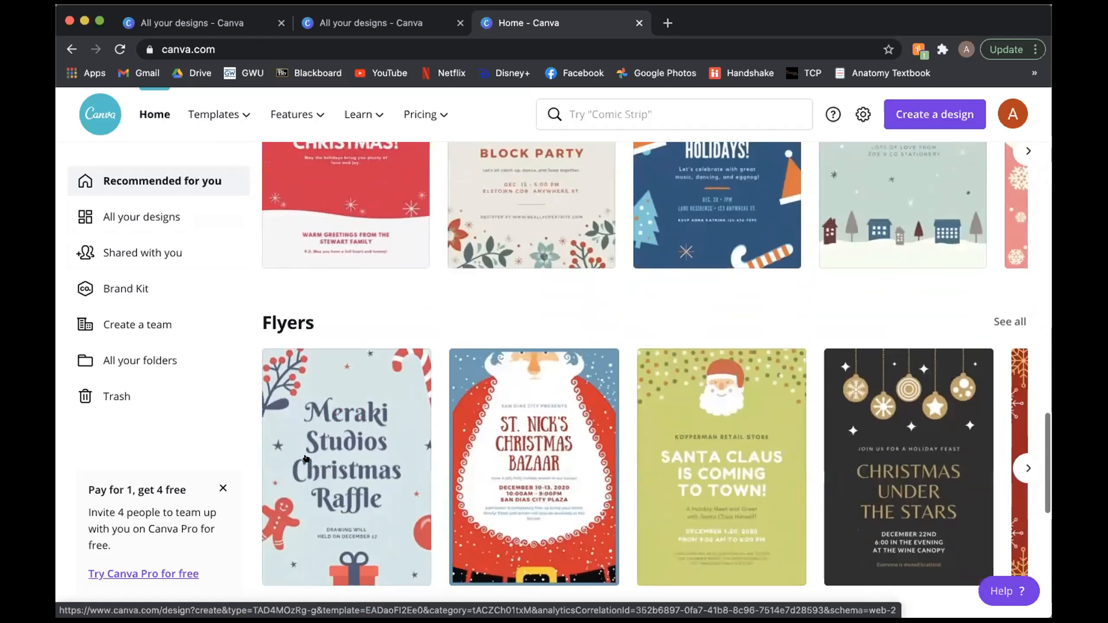
{"action": "scroll", "coordinate": [306, 458], "scroll_direction": "down", "scroll_amount": 3}
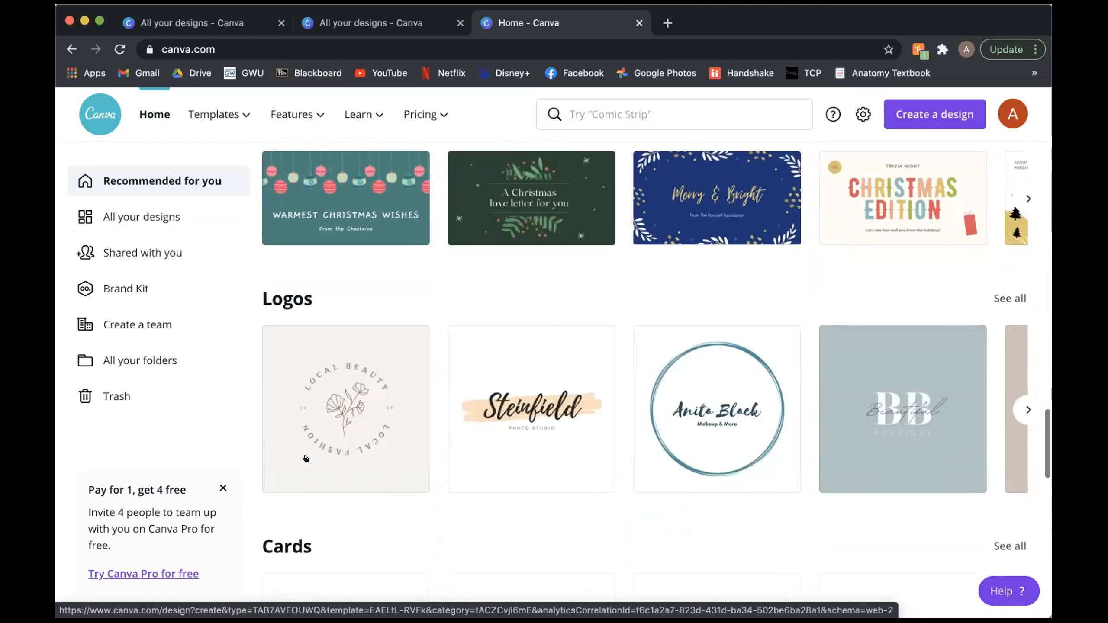
{"action": "scroll", "coordinate": [304, 453], "scroll_direction": "up", "scroll_amount": 1}
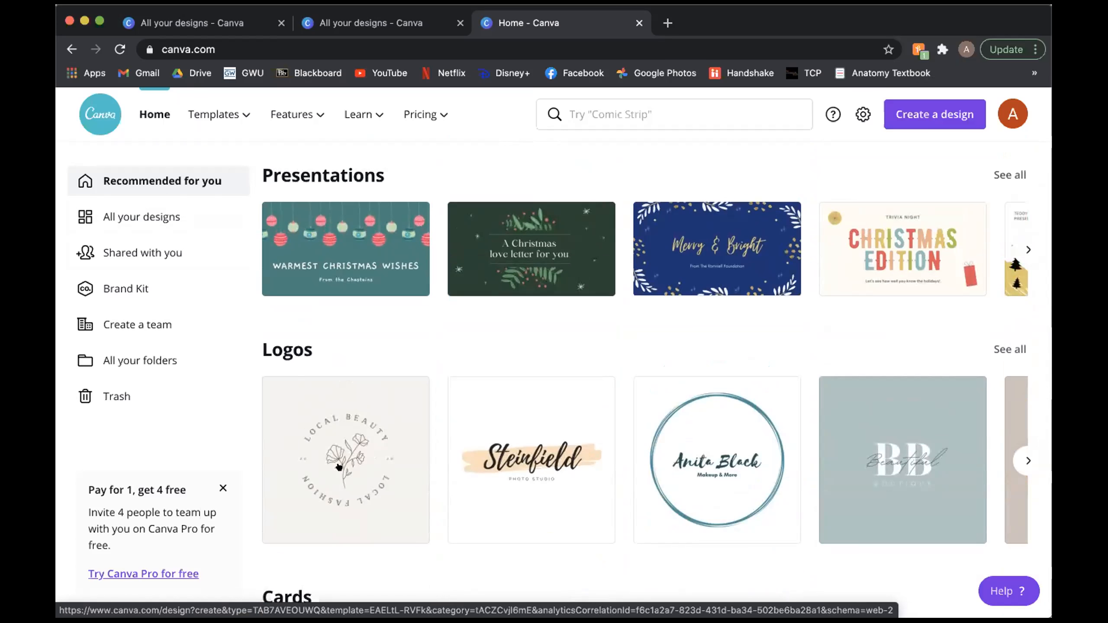
{"action": "scroll", "coordinate": [339, 467], "scroll_direction": "down", "scroll_amount": 10}
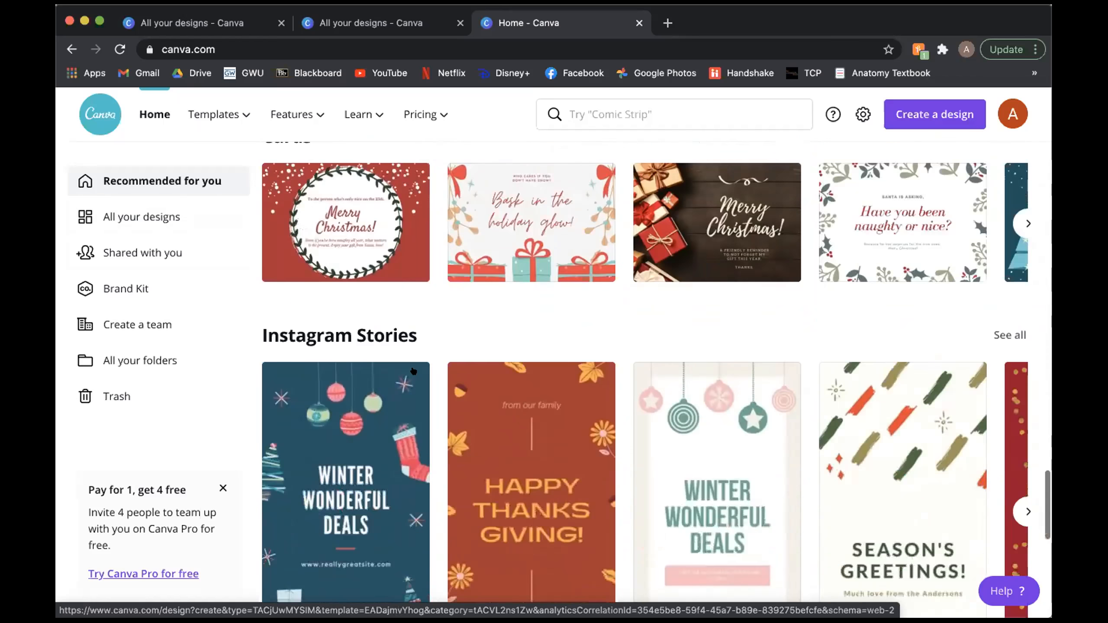
Step: View the Instagram story, infographic, animated social media, Facebook cover and invitation templates on the home page
{"action": "scroll", "coordinate": [413, 371], "scroll_direction": "down", "scroll_amount": 4}
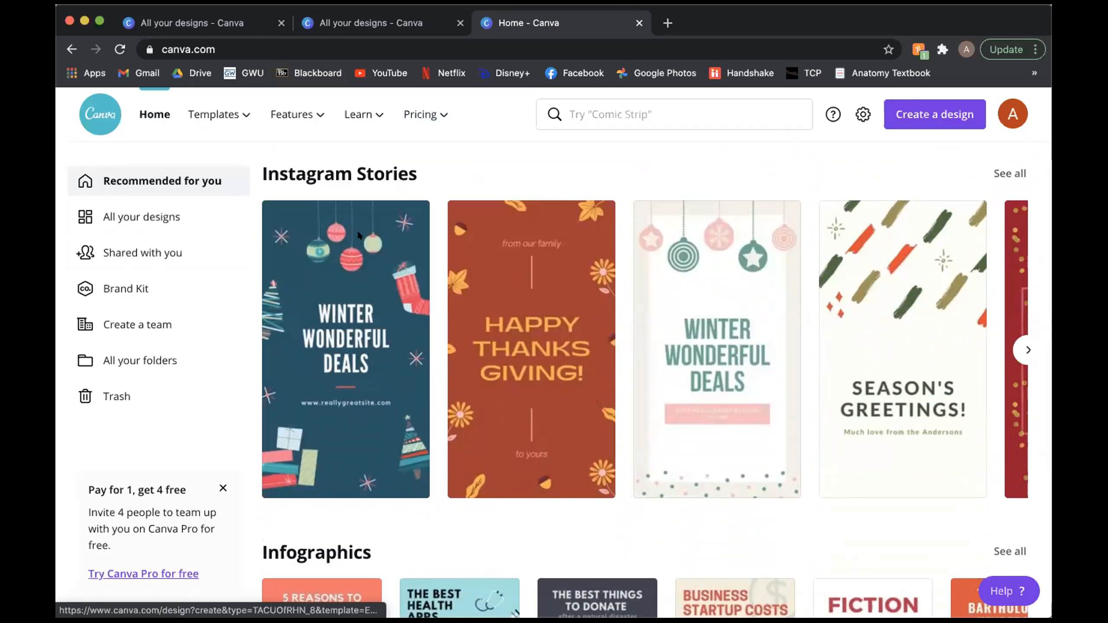
{"action": "scroll", "coordinate": [374, 425], "scroll_direction": "down", "scroll_amount": 6}
{"action": "scroll", "coordinate": [374, 424], "scroll_direction": "down", "scroll_amount": 3}
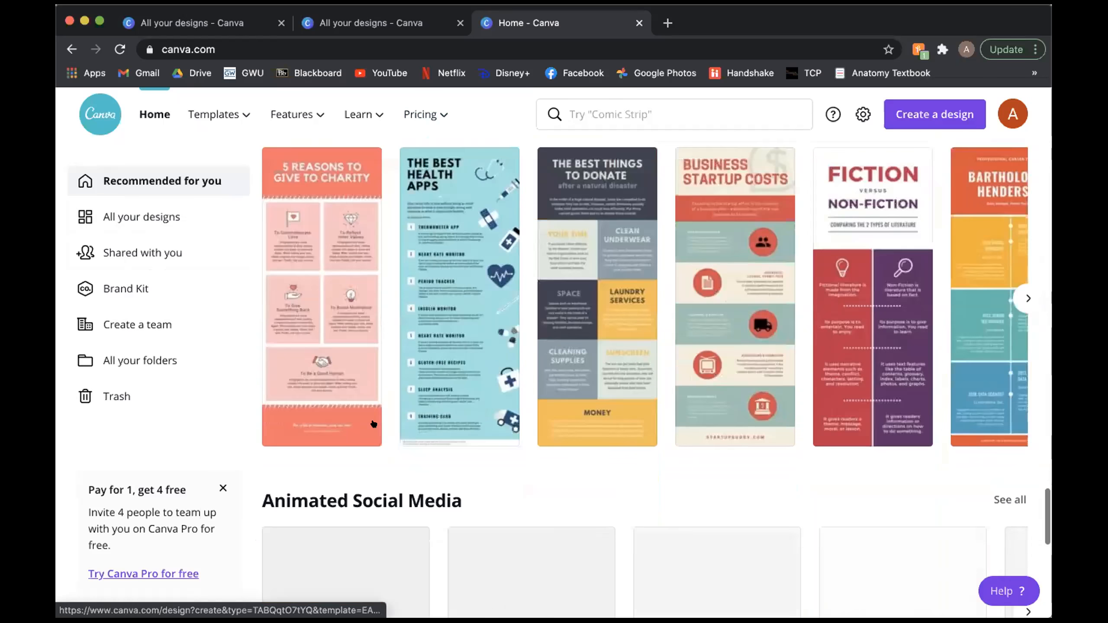
{"action": "scroll", "coordinate": [374, 424], "scroll_direction": "down", "scroll_amount": 7}
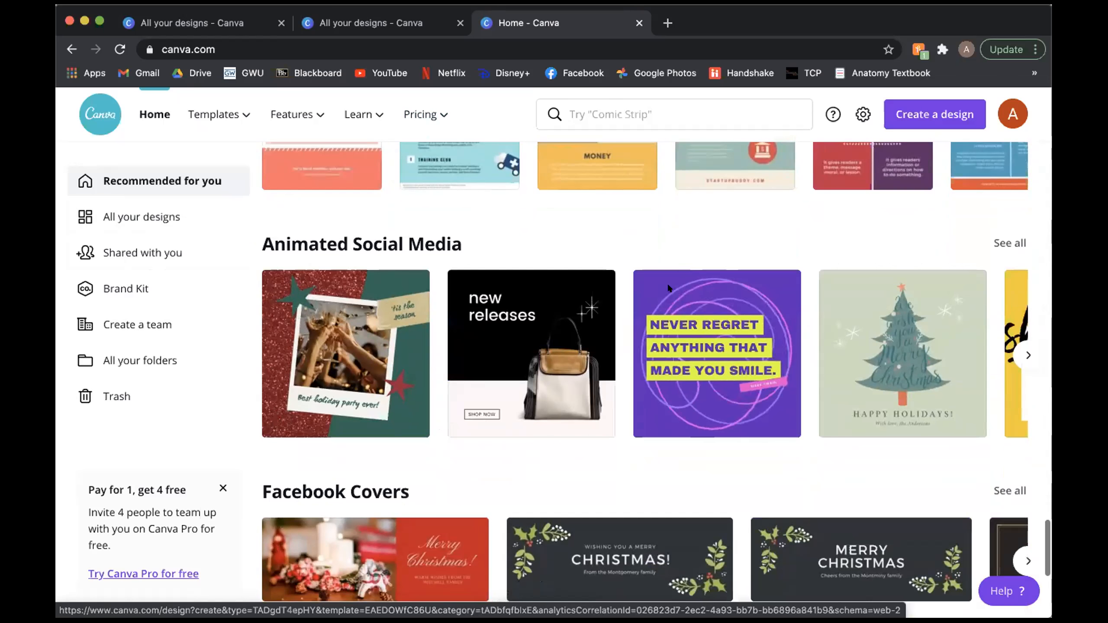
{"action": "scroll", "coordinate": [750, 392], "scroll_direction": "down", "scroll_amount": 1}
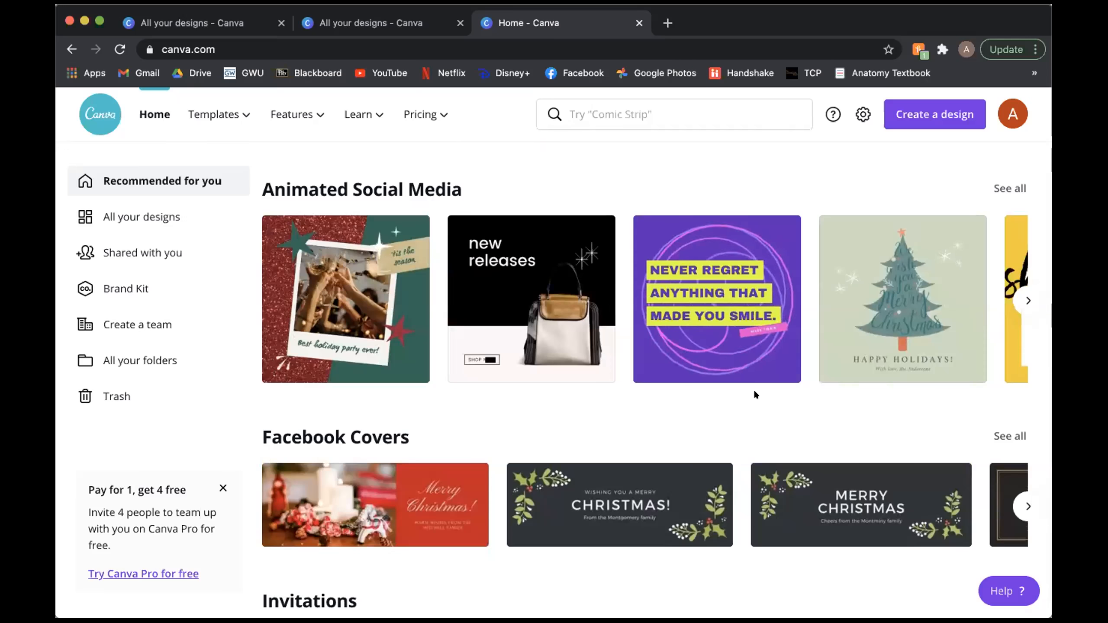
{"action": "scroll", "coordinate": [755, 391], "scroll_direction": "down", "scroll_amount": 1}
{"action": "scroll", "coordinate": [754, 395], "scroll_direction": "down", "scroll_amount": 2}
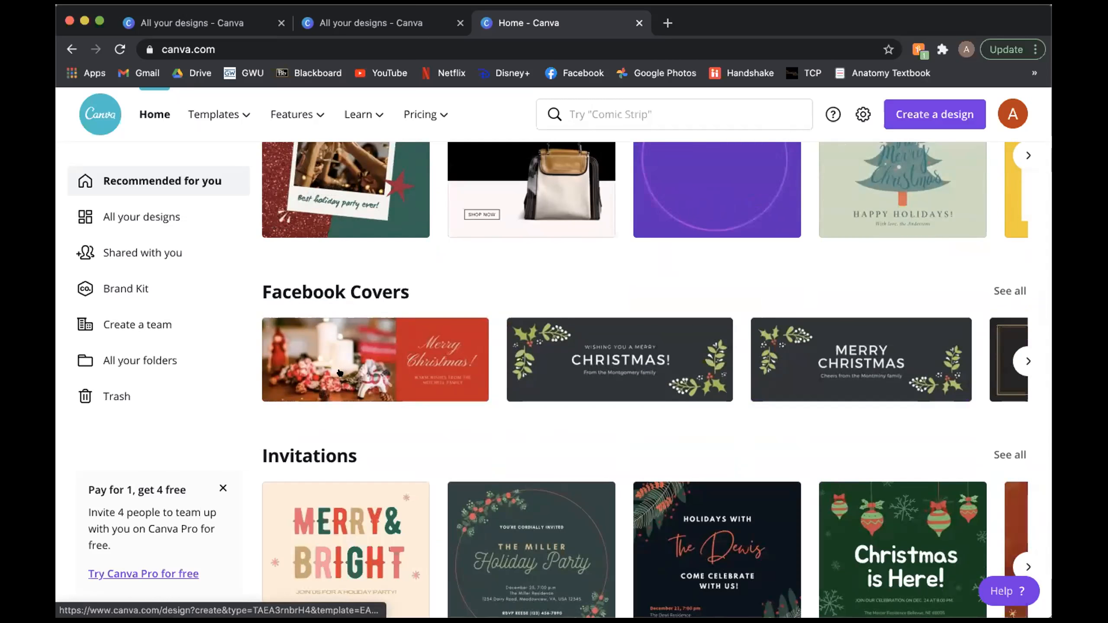
Step: Look through the remaining home page template categories, including video presentations, holiday cards, Zoom virtual backgrounds, YouTube thumbnails, brochures, postcards and A4 documents
{"action": "scroll", "coordinate": [627, 351], "scroll_direction": "down", "scroll_amount": 10}
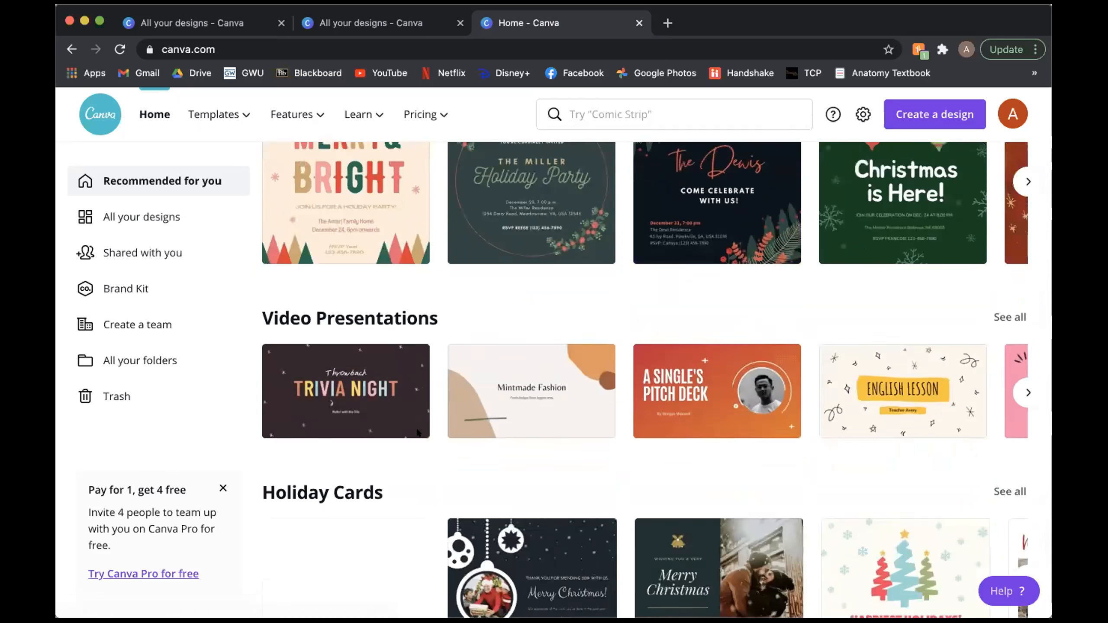
{"action": "scroll", "coordinate": [462, 271], "scroll_direction": "down", "scroll_amount": 10}
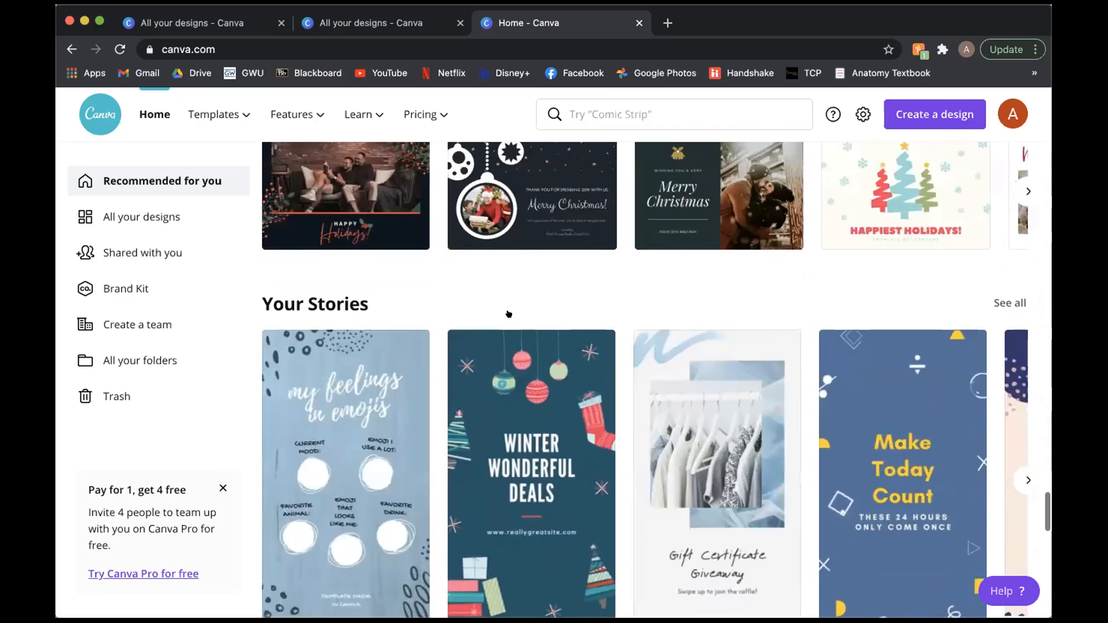
{"action": "scroll", "coordinate": [508, 314], "scroll_direction": "down", "scroll_amount": 5}
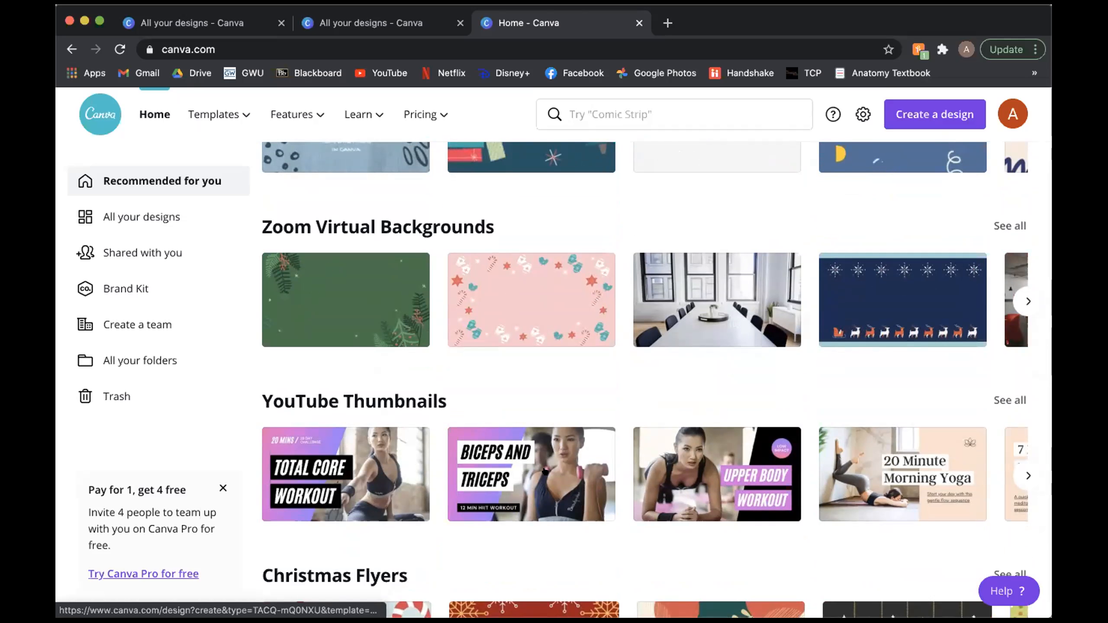
{"action": "scroll", "coordinate": [544, 478], "scroll_direction": "down", "scroll_amount": 3}
{"action": "scroll", "coordinate": [457, 449], "scroll_direction": "down", "scroll_amount": 13}
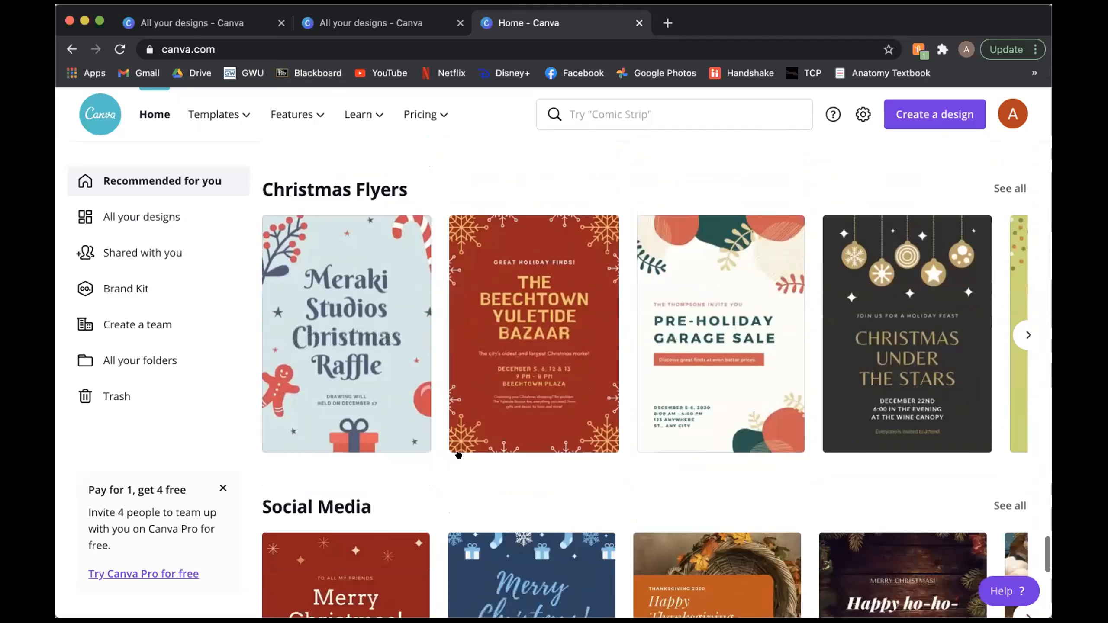
{"action": "scroll", "coordinate": [457, 454], "scroll_direction": "down", "scroll_amount": 11}
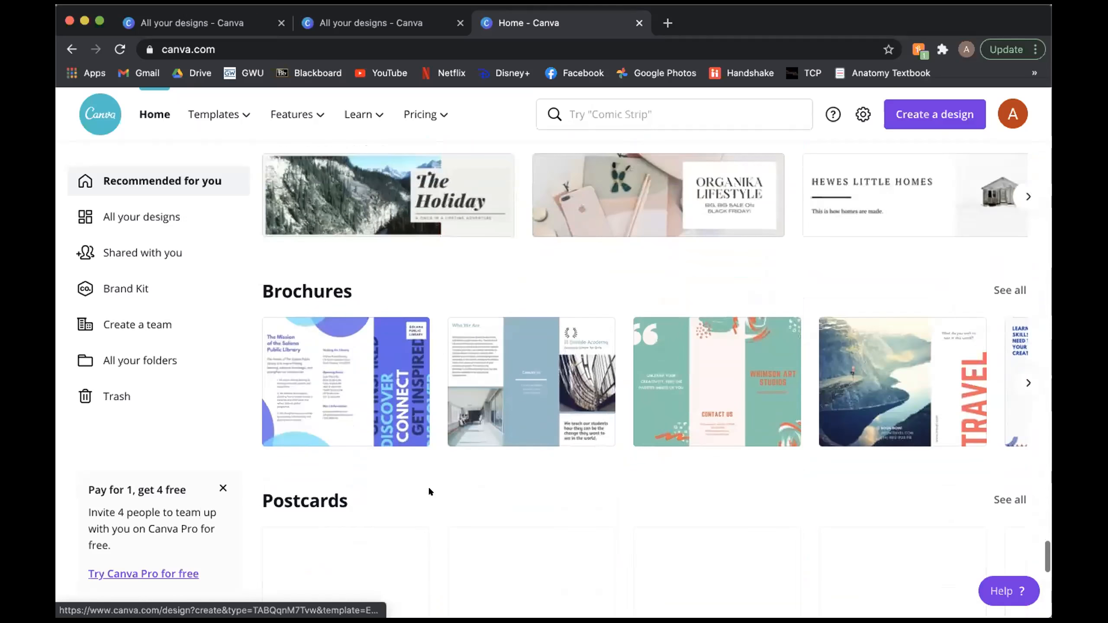
{"action": "scroll", "coordinate": [338, 359], "scroll_direction": "down", "scroll_amount": 6}
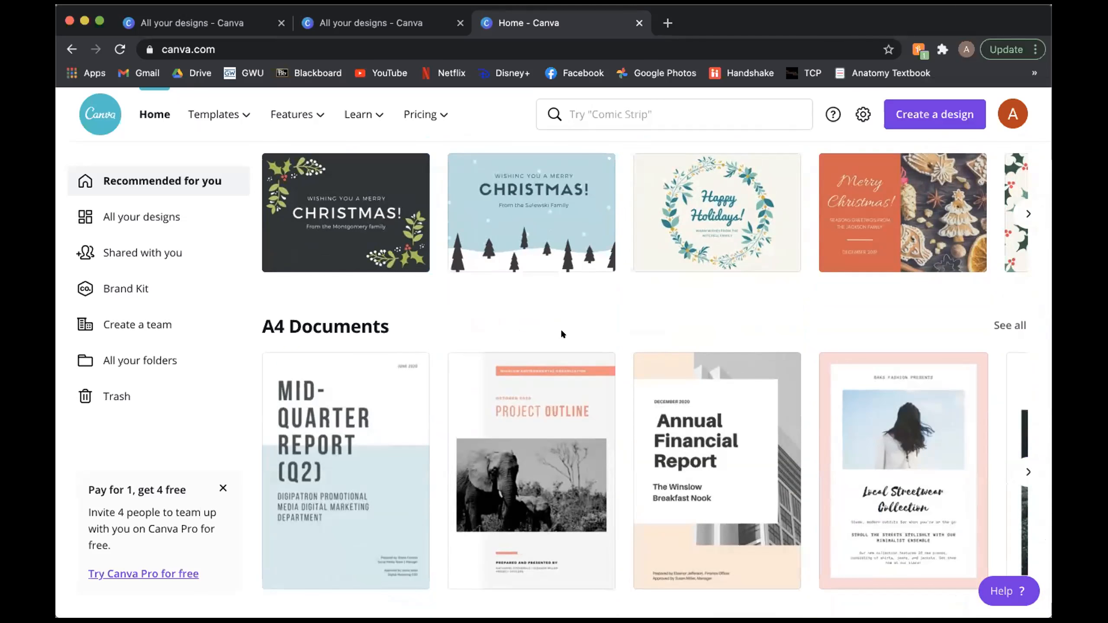
Step: Open the "Branding your business" course from the Learn resources
{"action": "scroll", "coordinate": [582, 313], "scroll_direction": "up", "scroll_amount": 20}
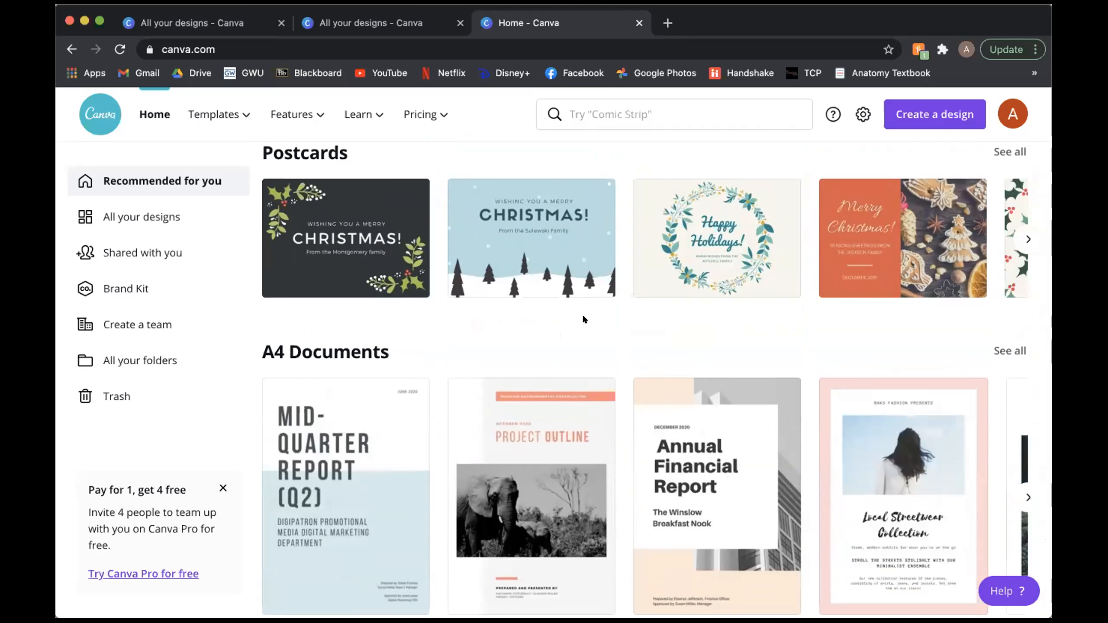
{"action": "scroll", "coordinate": [582, 314], "scroll_direction": "up", "scroll_amount": 20}
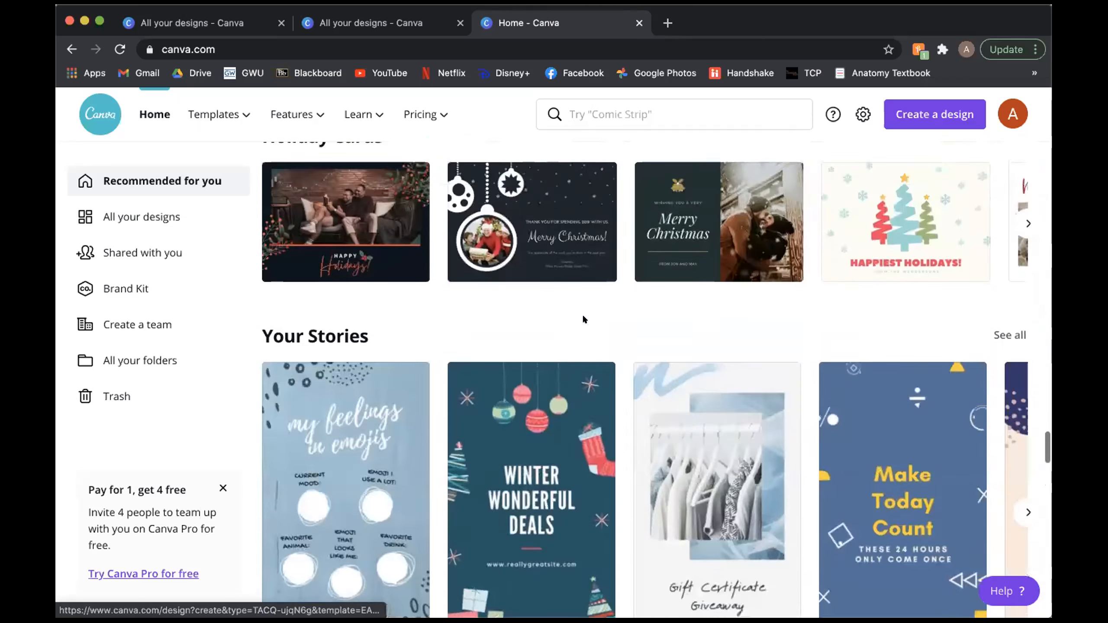
{"action": "scroll", "coordinate": [583, 319], "scroll_direction": "up", "scroll_amount": 10}
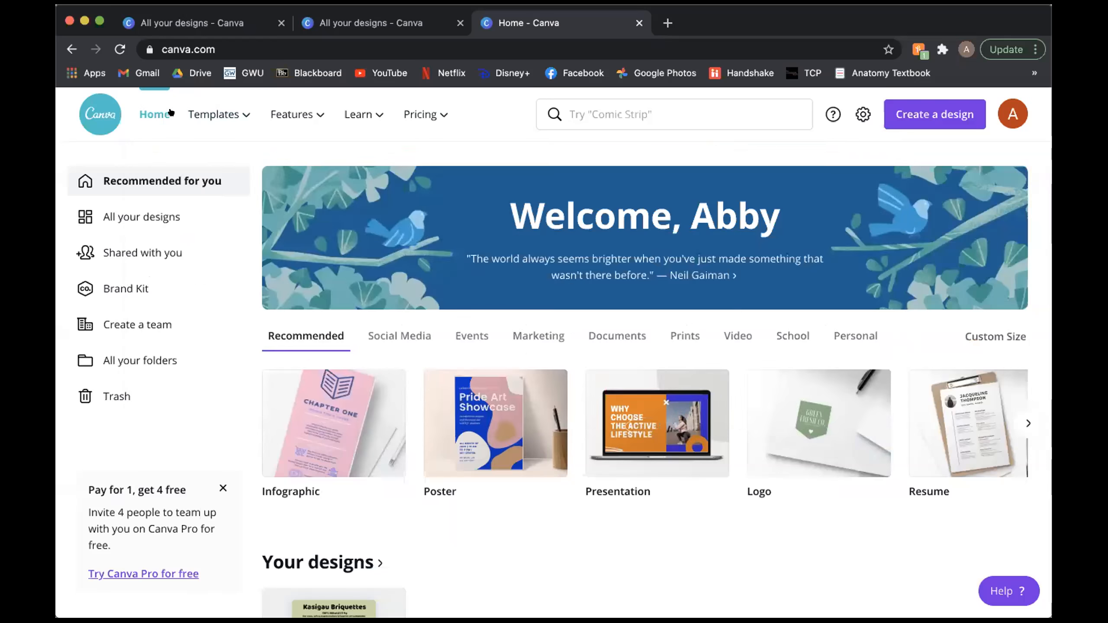
{"action": "mouse_move", "coordinate": [213, 114]}
{"action": "mouse_move", "coordinate": [372, 117]}
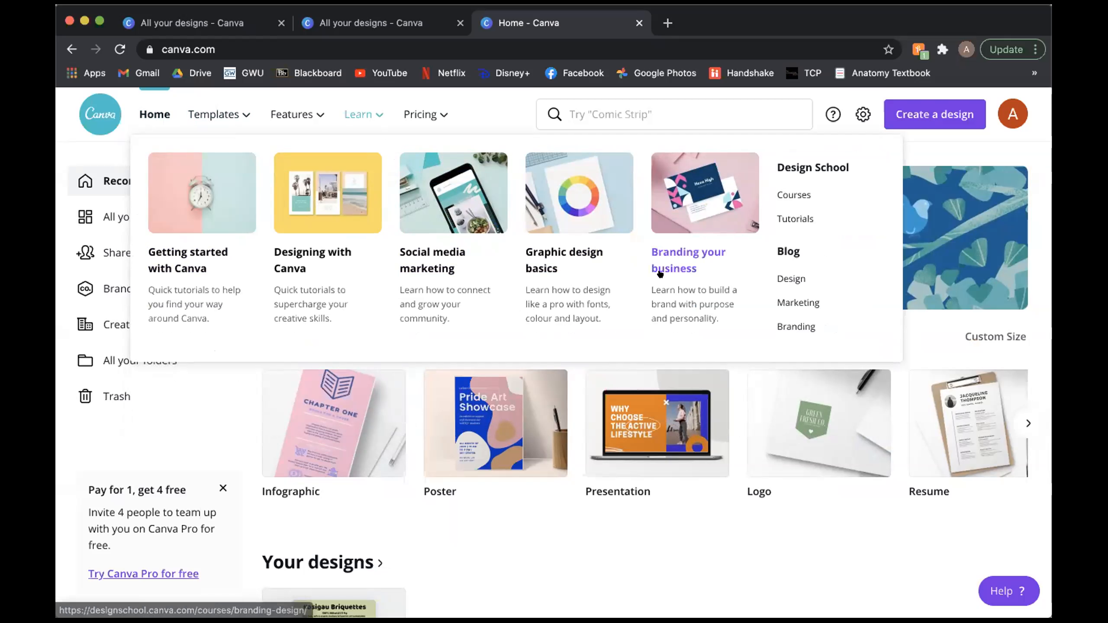
{"action": "left_click", "coordinate": [672, 263]}
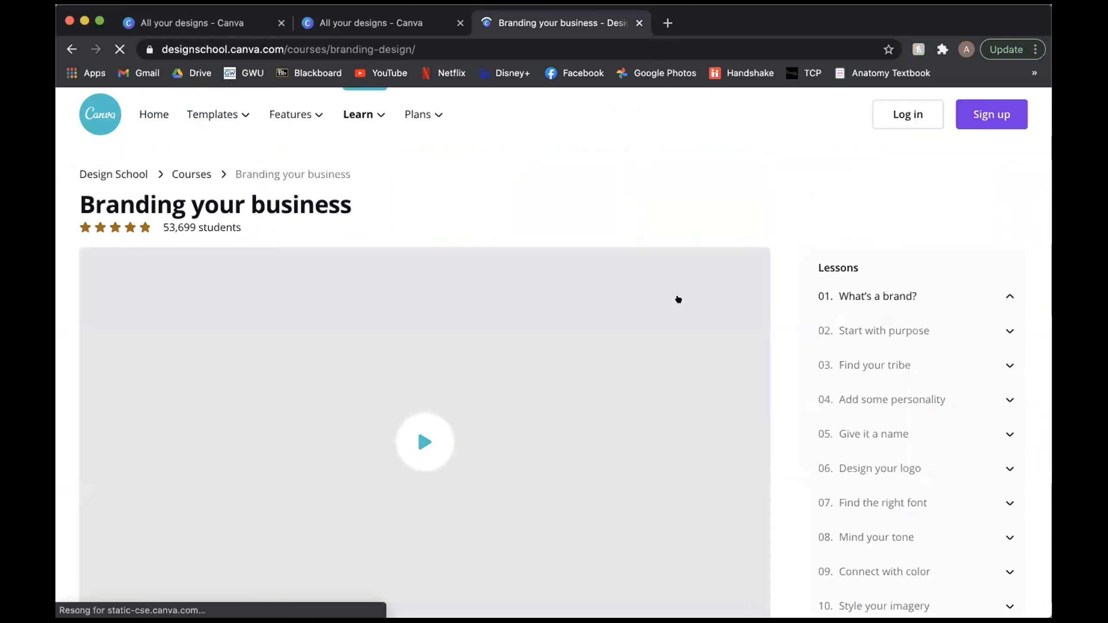
Step: Pause the "What's a brand?" video and look over the course's lesson list and key learnings
{"action": "scroll", "coordinate": [819, 406], "scroll_direction": "down", "scroll_amount": 3}
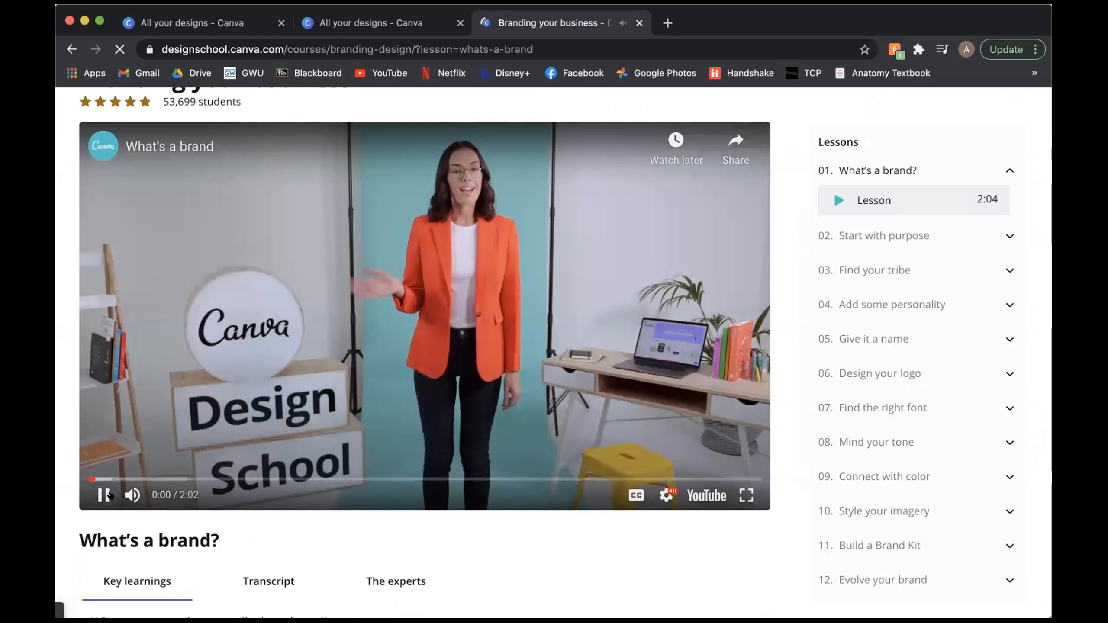
{"action": "left_click", "coordinate": [103, 496]}
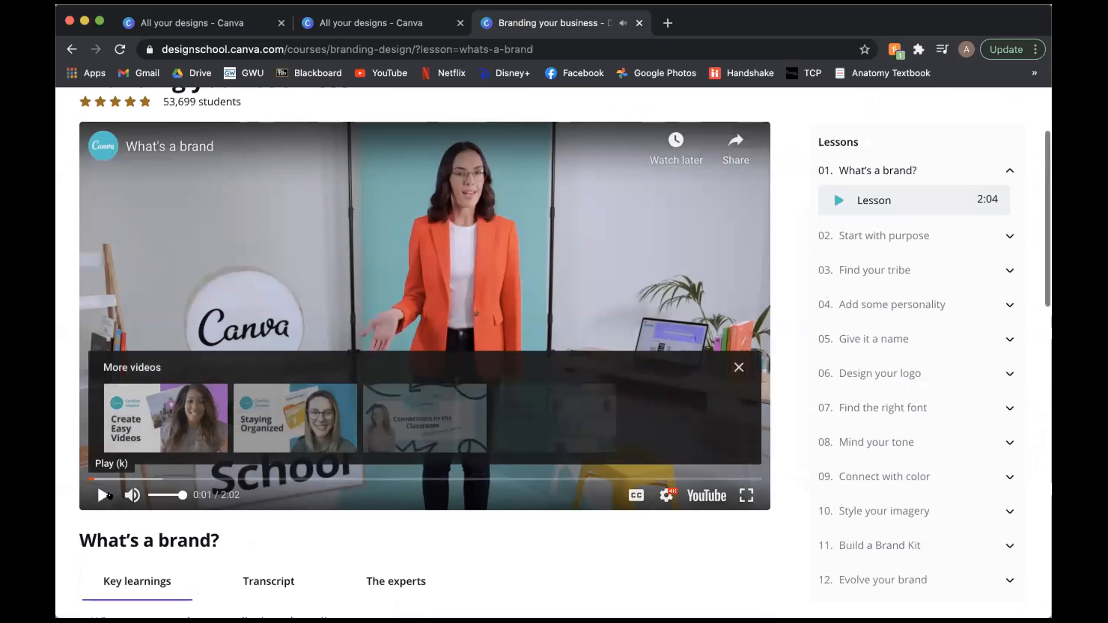
{"action": "scroll", "coordinate": [866, 495], "scroll_direction": "down", "scroll_amount": 3}
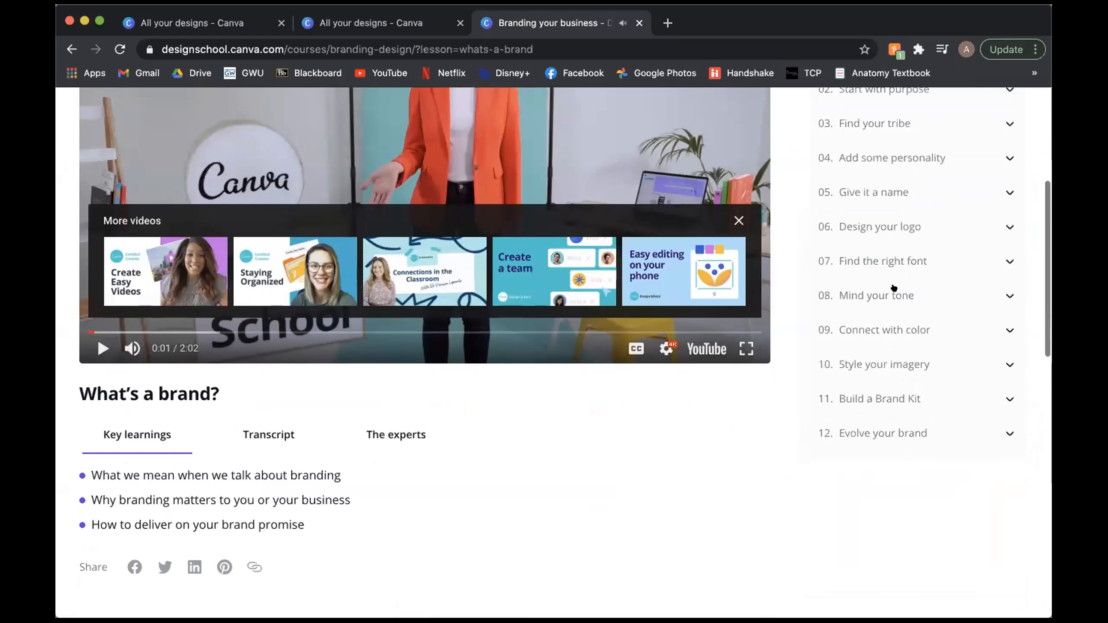
{"action": "scroll", "coordinate": [899, 262], "scroll_direction": "up", "scroll_amount": 6}
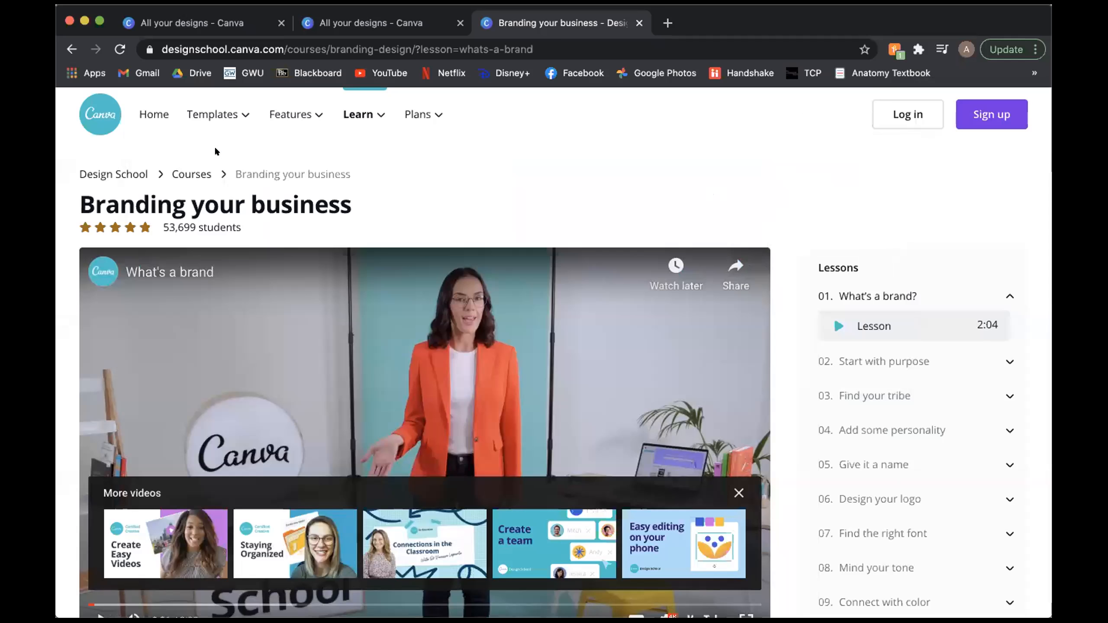
Step: Return to the home page and sign out of the Canva account
{"action": "left_click", "coordinate": [100, 117]}
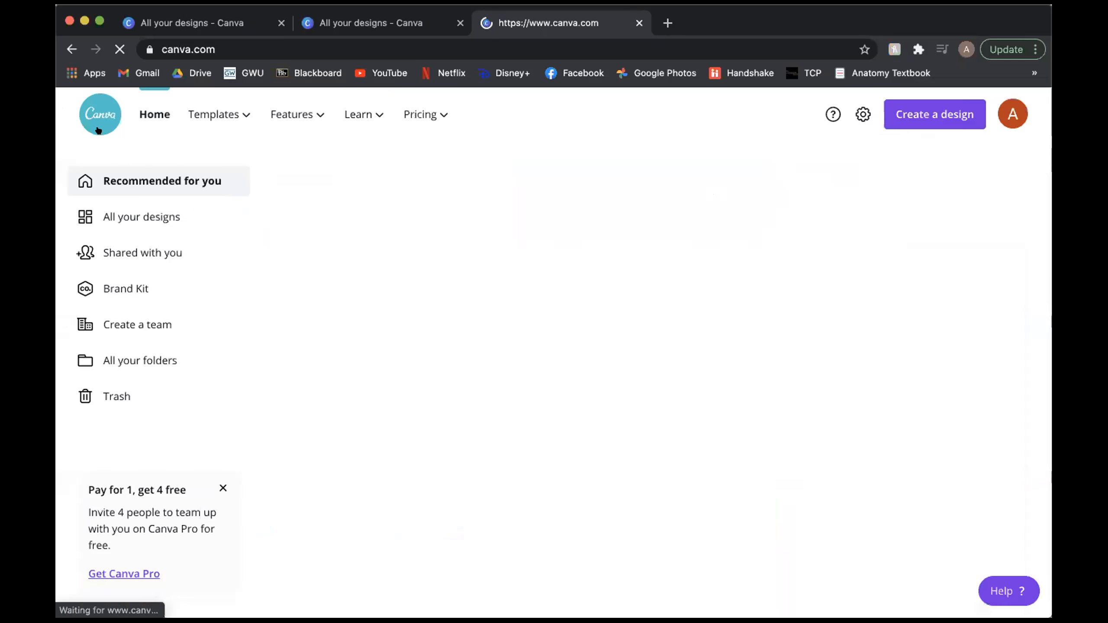
{"action": "left_click", "coordinate": [1011, 118]}
{"action": "left_click", "coordinate": [864, 364]}
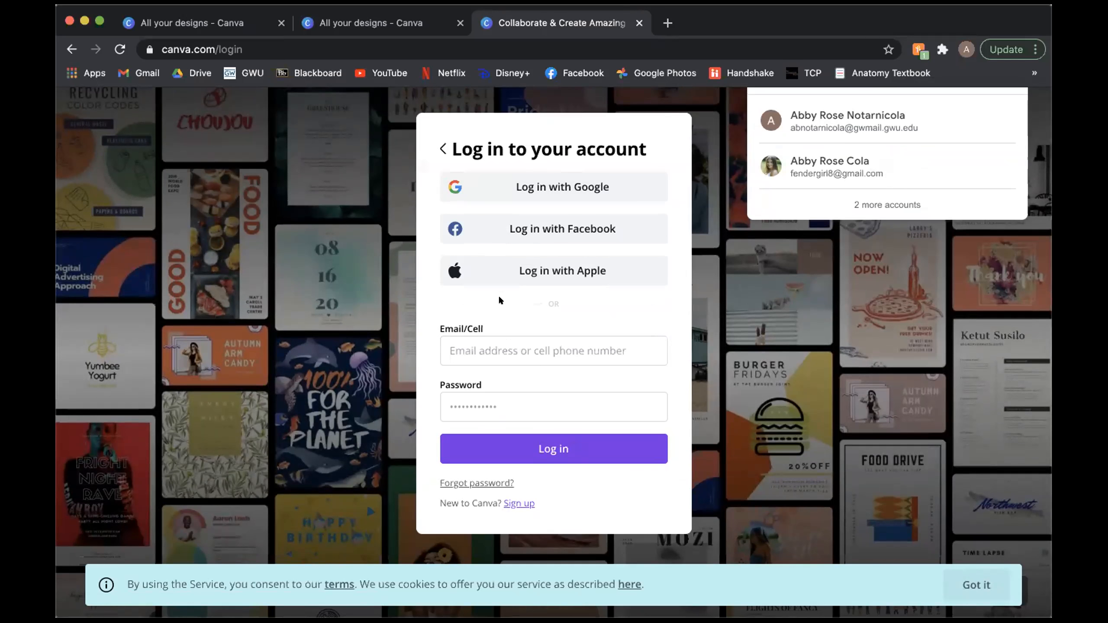
Step: Review the sign-up options for a new account, view the email registration form and go back without filling it in
{"action": "left_click", "coordinate": [519, 503]}
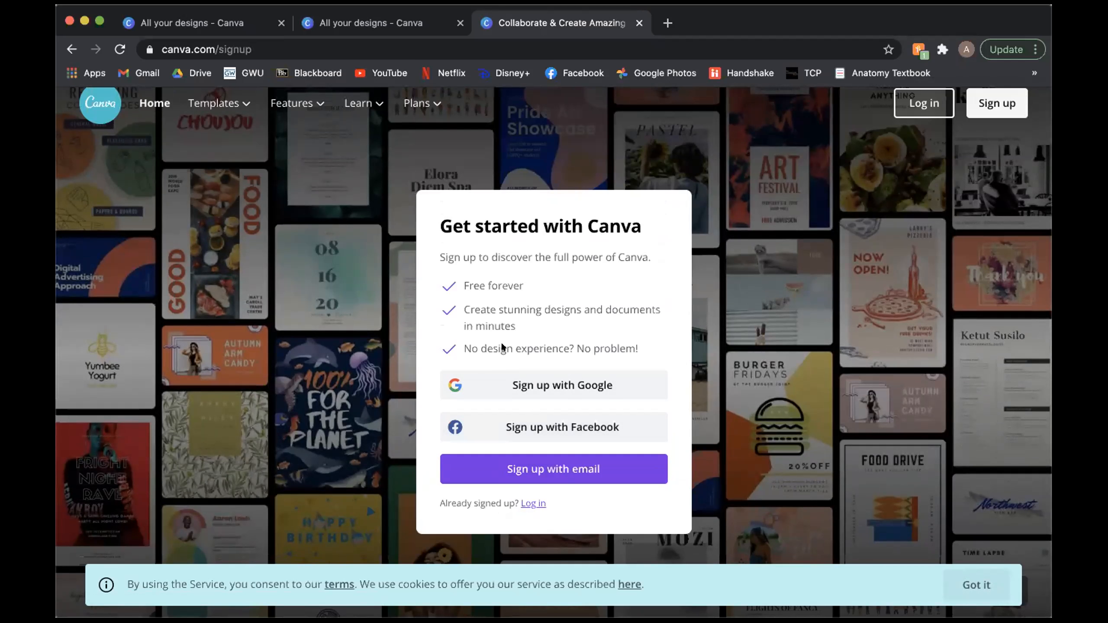
{"action": "left_click", "coordinate": [553, 385]}
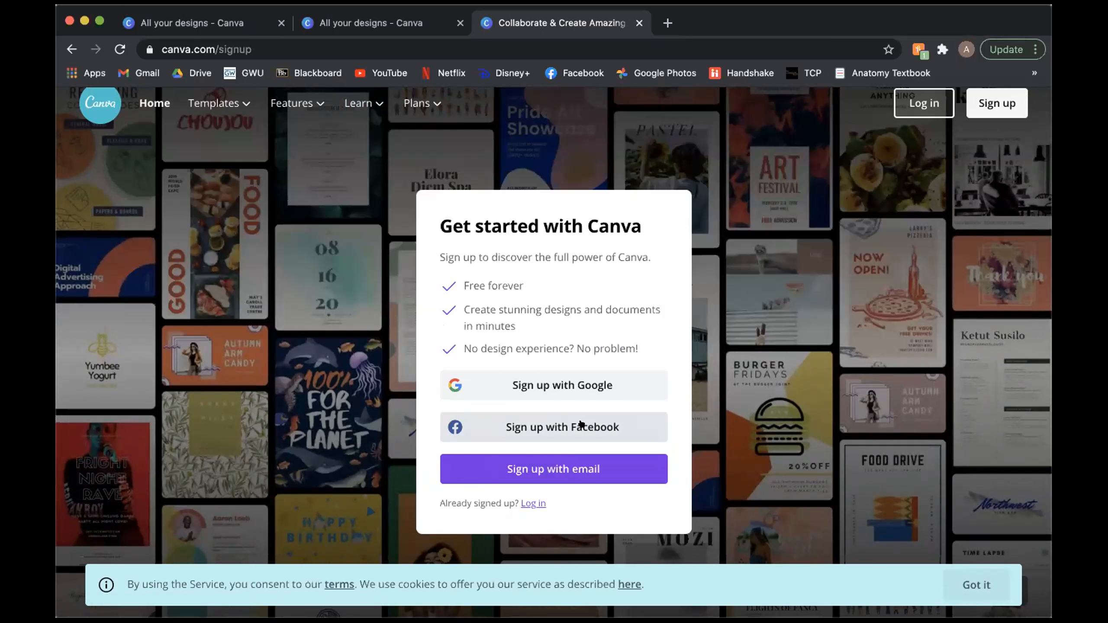
{"action": "left_click", "coordinate": [569, 469]}
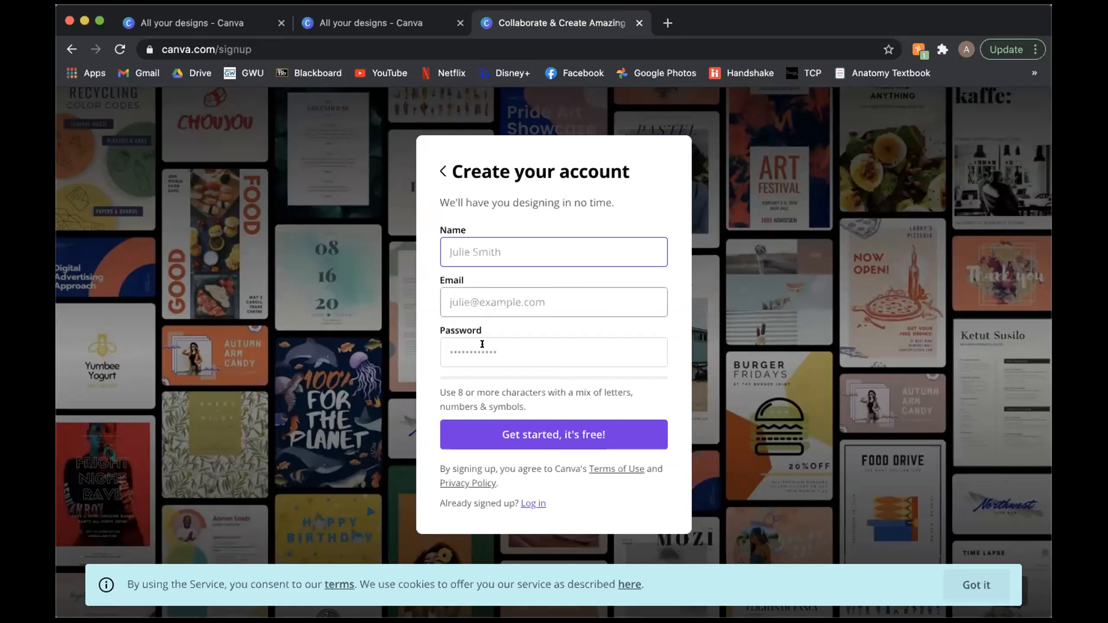
{"action": "left_click", "coordinate": [441, 167]}
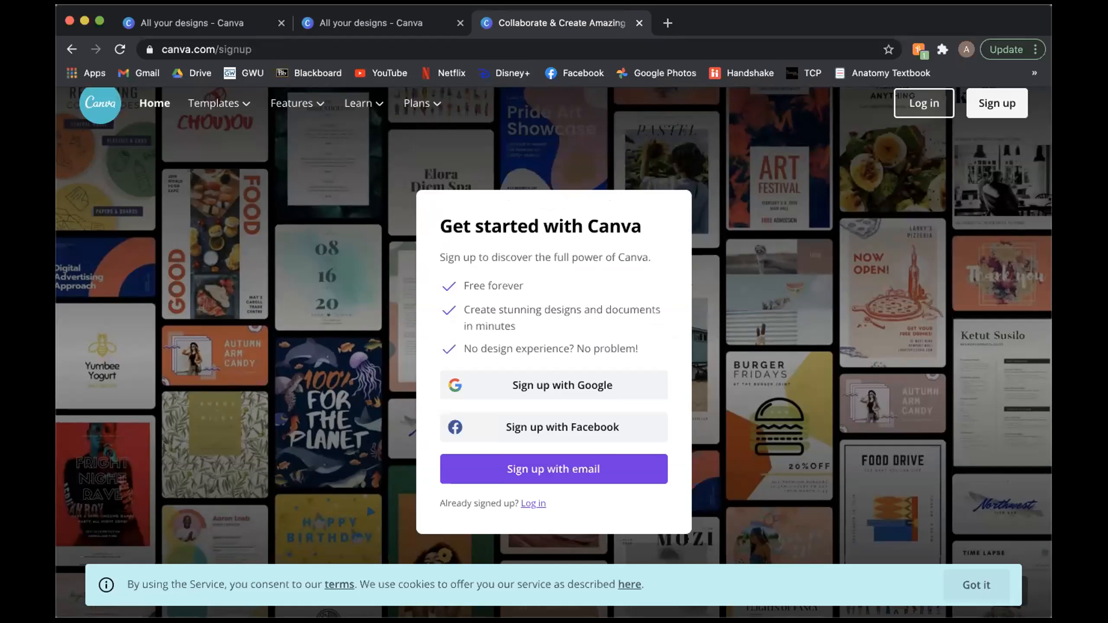
Step: Go to the signed-out home page, dismiss the Google sign-in prompt and look over its design types and template rows
{"action": "left_click", "coordinate": [100, 105]}
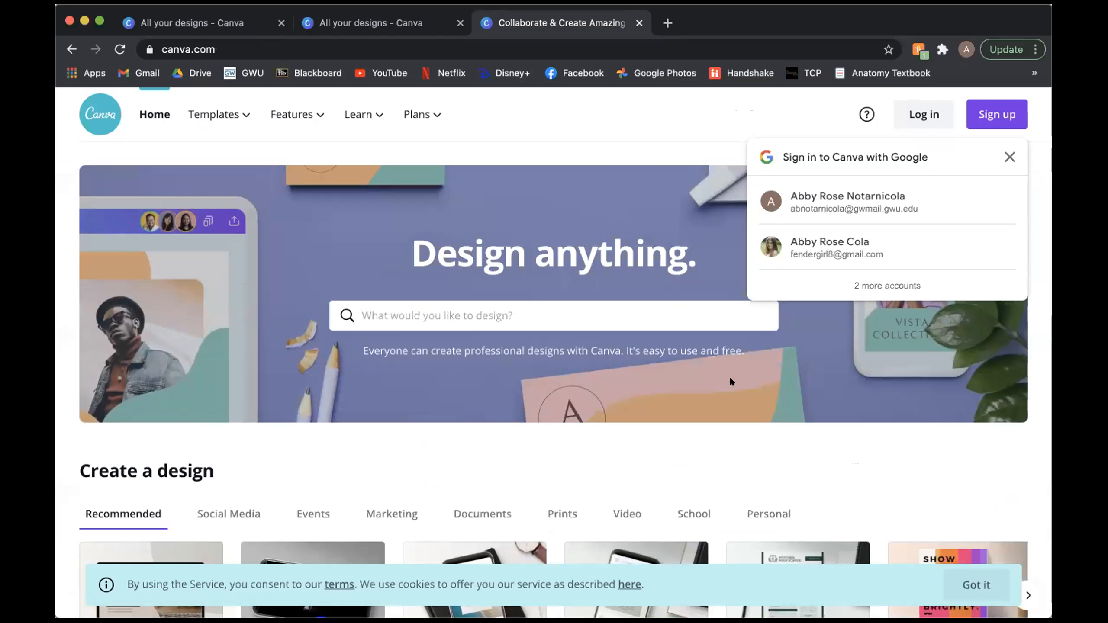
{"action": "left_click", "coordinate": [1009, 156]}
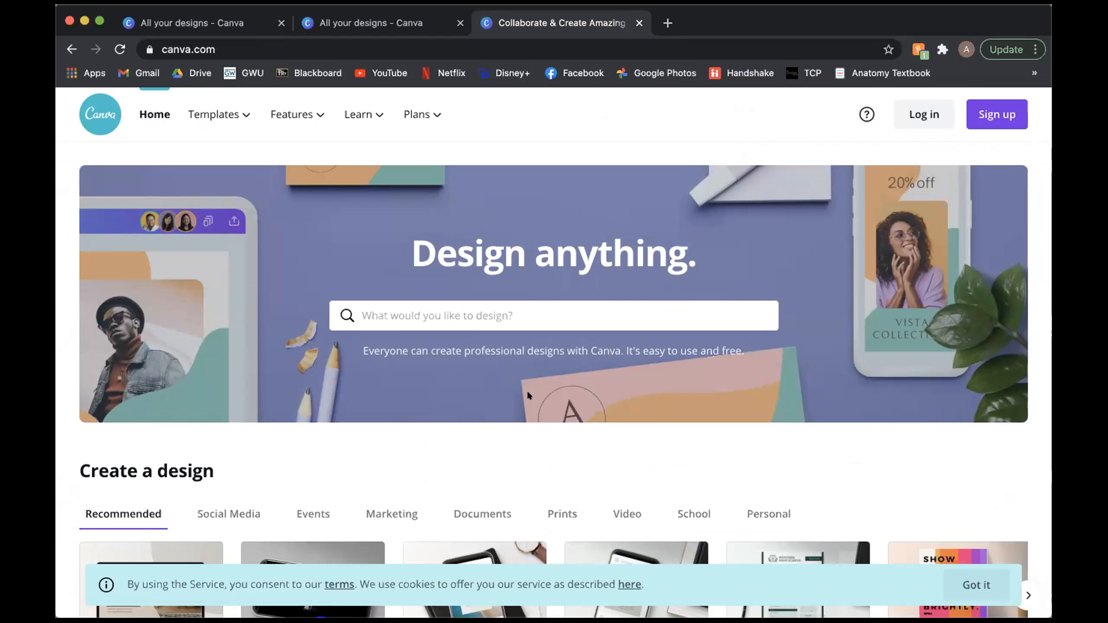
{"action": "scroll", "coordinate": [478, 387], "scroll_direction": "down", "scroll_amount": 7}
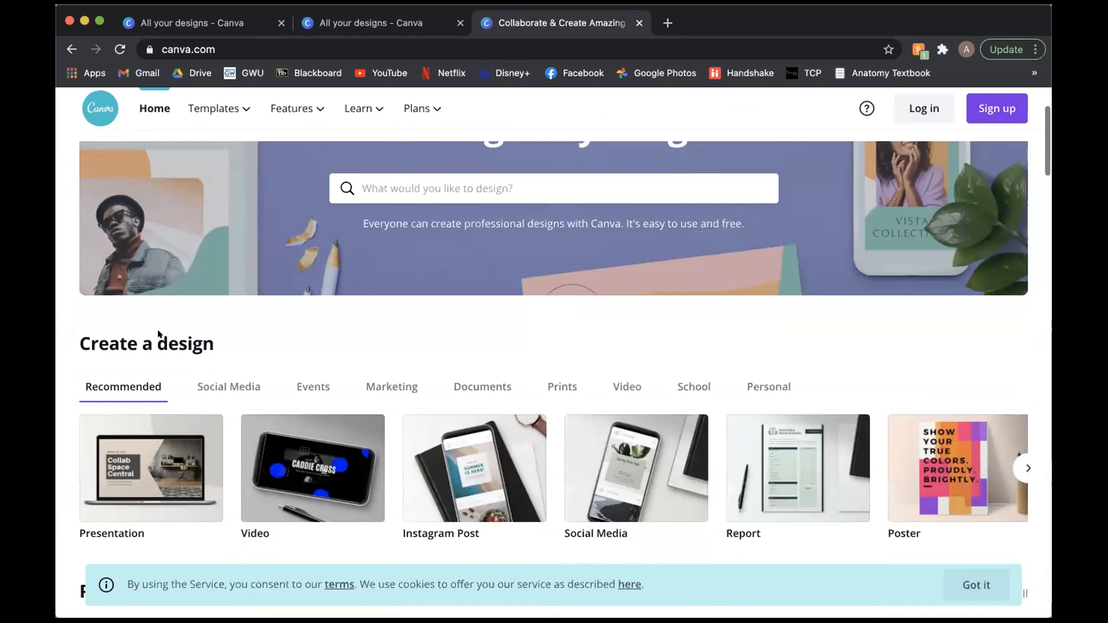
{"action": "scroll", "coordinate": [558, 345], "scroll_direction": "down", "scroll_amount": 8}
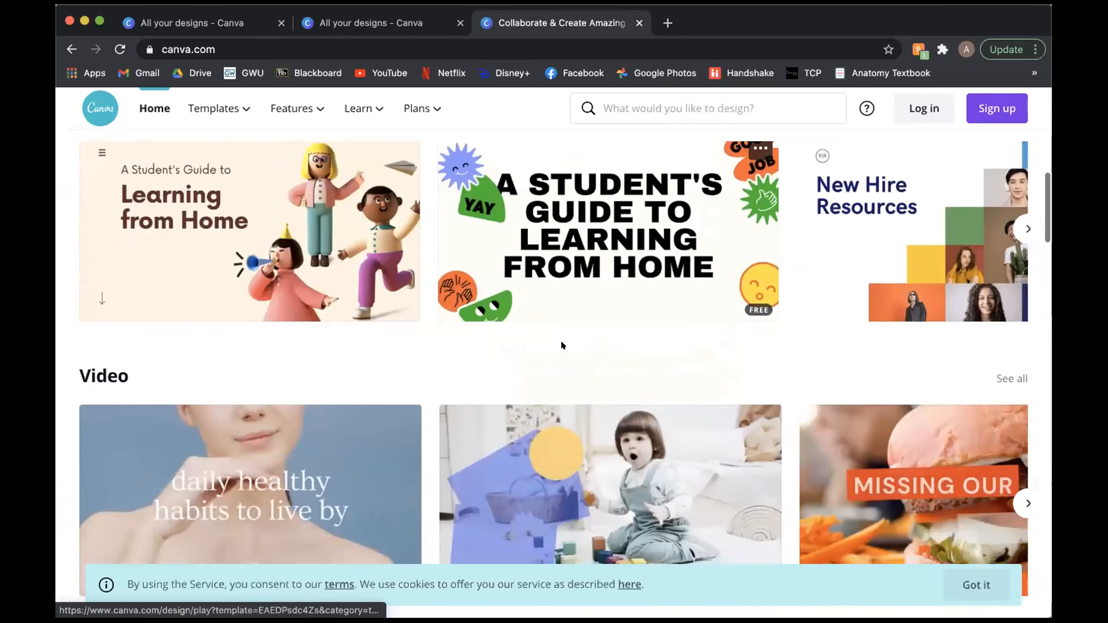
Step: Open the login form from the signed-out home page to show the Google, Facebook, Apple and email options
{"action": "scroll", "coordinate": [561, 345], "scroll_direction": "up", "scroll_amount": 13}
{"action": "scroll", "coordinate": [561, 342], "scroll_direction": "up", "scroll_amount": 1}
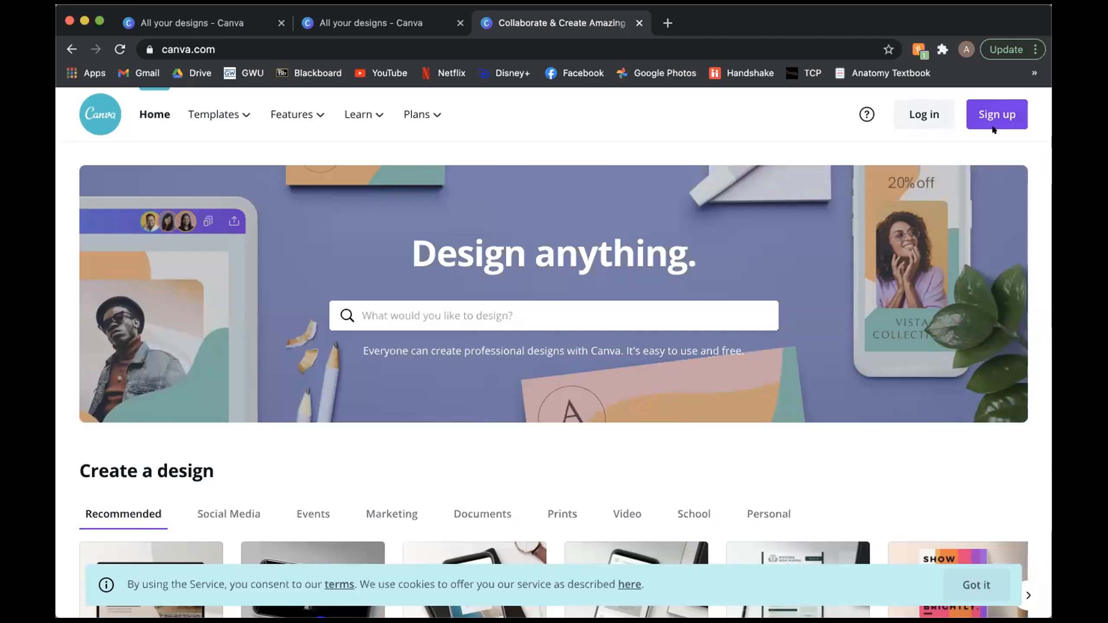
{"action": "left_click", "coordinate": [924, 115]}
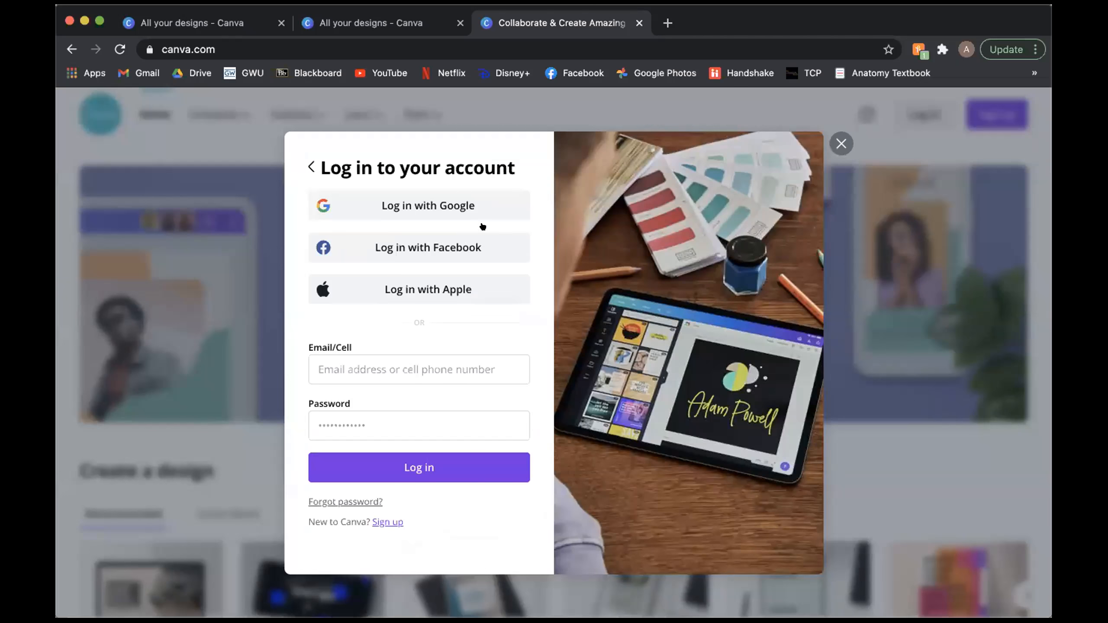
Step: Close the signed-out Canva browser tab and open the shared "Introduction to Canva" presentation in full screen
{"action": "left_click", "coordinate": [238, 21]}
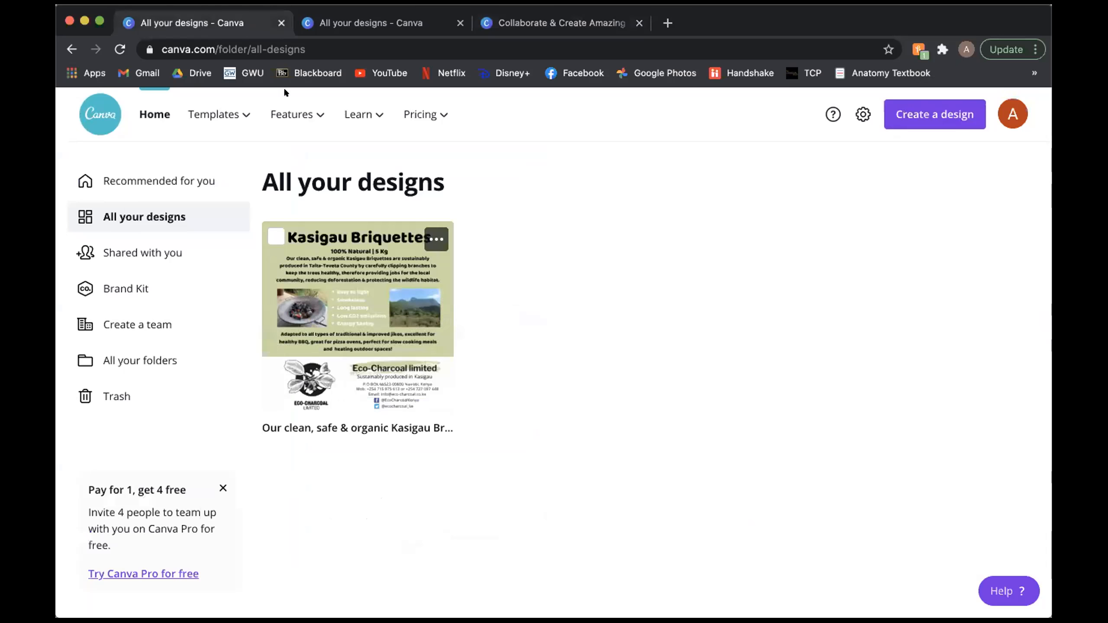
{"action": "left_click", "coordinate": [639, 22]}
{"action": "left_click", "coordinate": [183, 253]}
{"action": "left_click", "coordinate": [445, 313]}
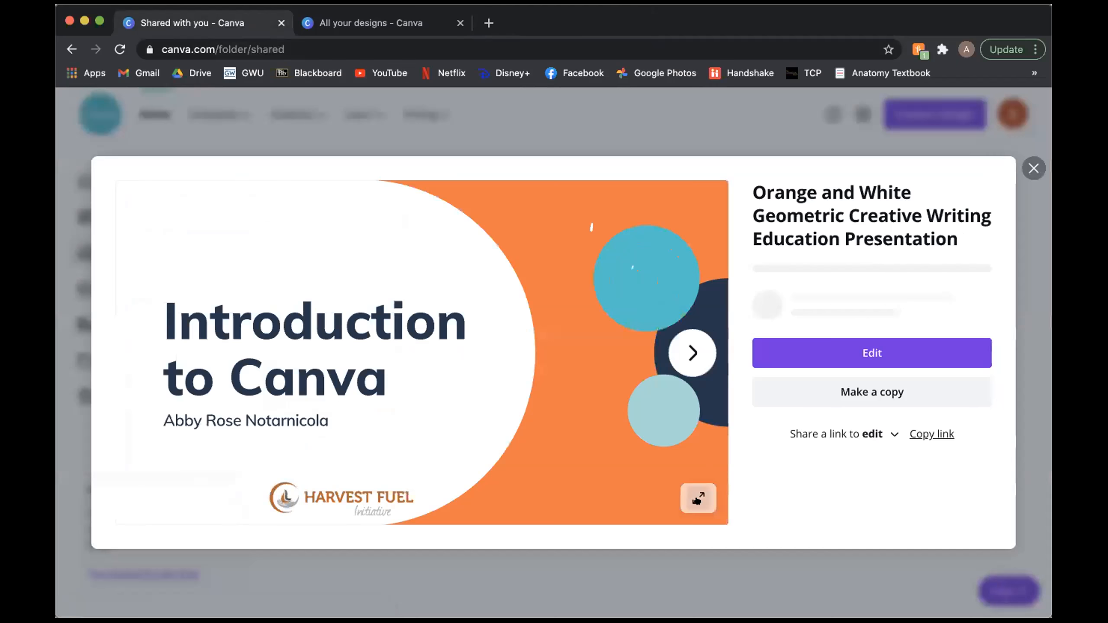
{"action": "left_click", "coordinate": [698, 499]}
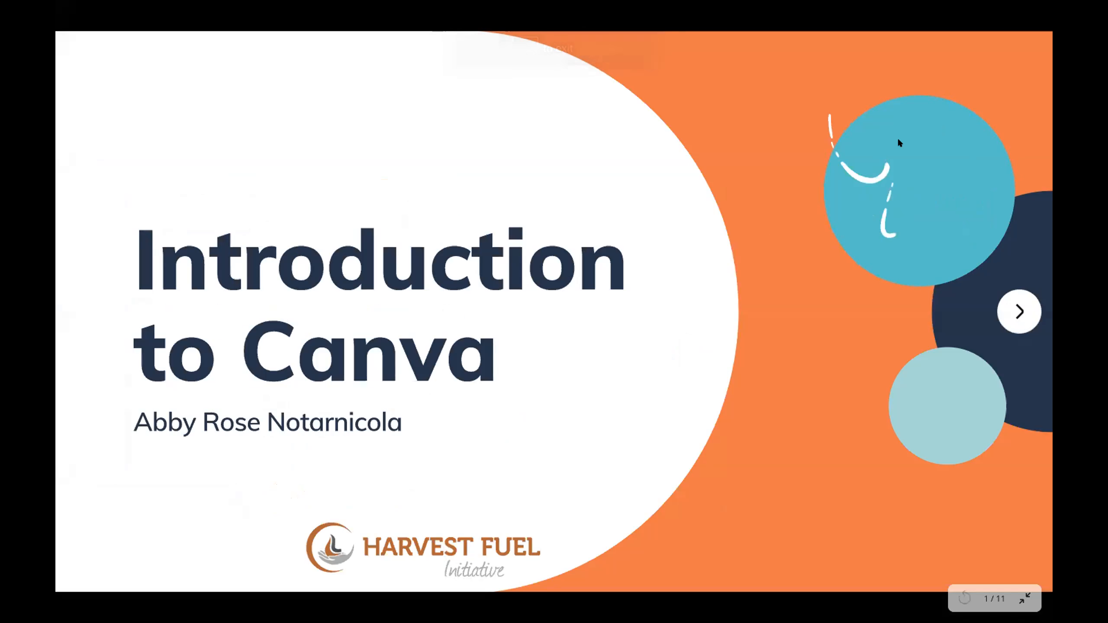
Step: Advance the full-screen presentation to slide 6, "Examples:"
{"action": "left_click", "coordinate": [1019, 312]}
{"action": "left_click", "coordinate": [1019, 311]}
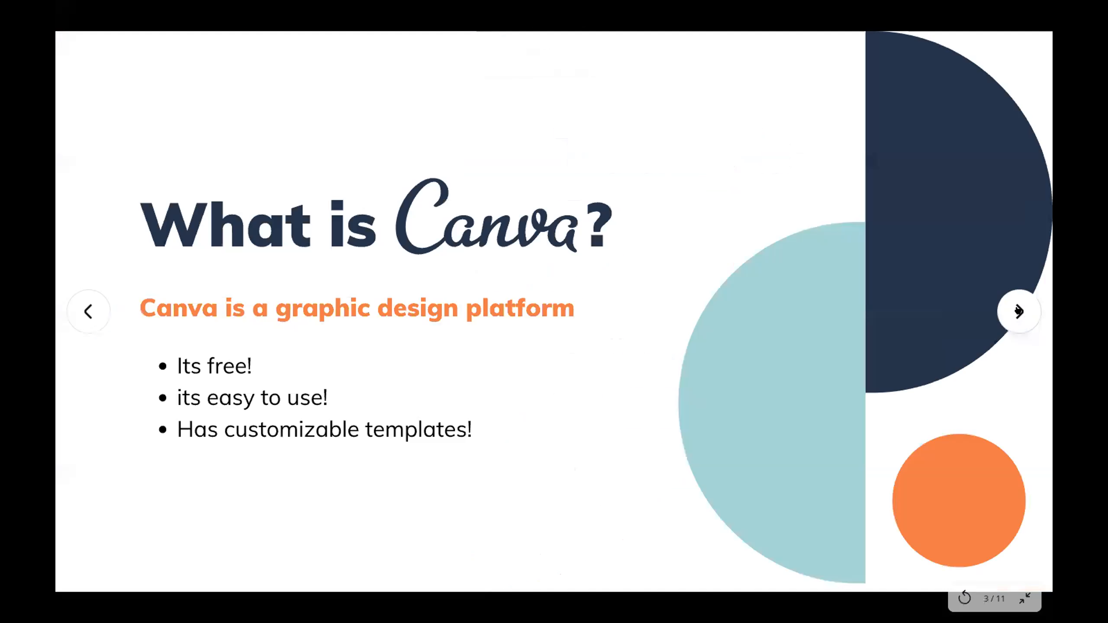
{"action": "left_click", "coordinate": [1019, 311]}
{"action": "left_click", "coordinate": [1019, 311]}
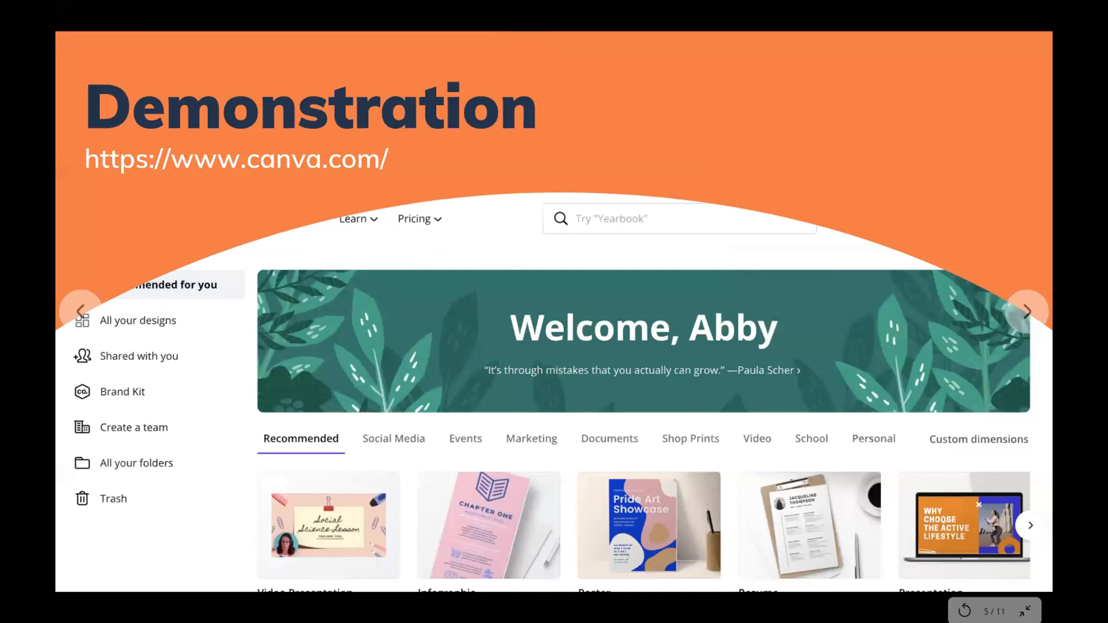
{"action": "left_click", "coordinate": [1018, 311]}
{"action": "mouse_move", "coordinate": [1001, 347]}
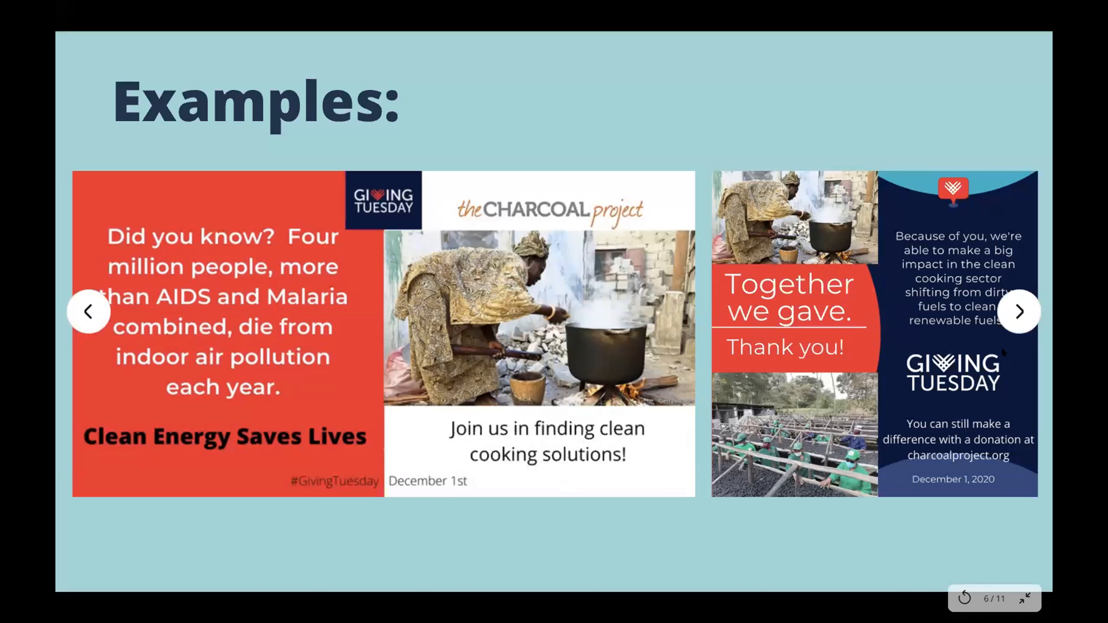
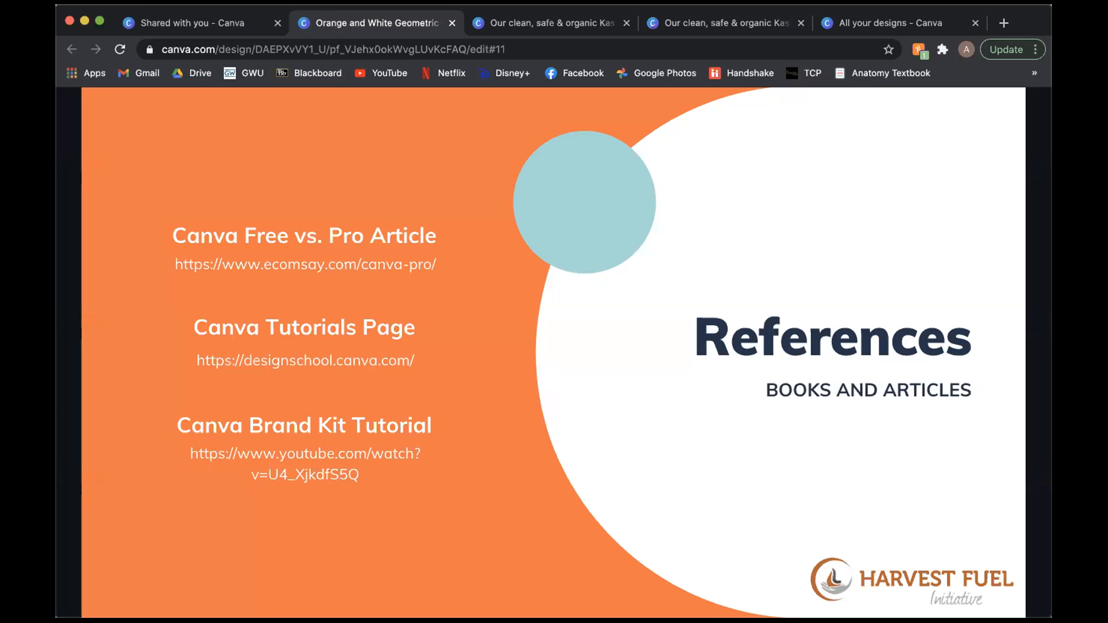
Step: Leave the References slide, close the shared presentation's preview and go to the Canva home page
{"action": "mouse_move", "coordinate": [871, 451]}
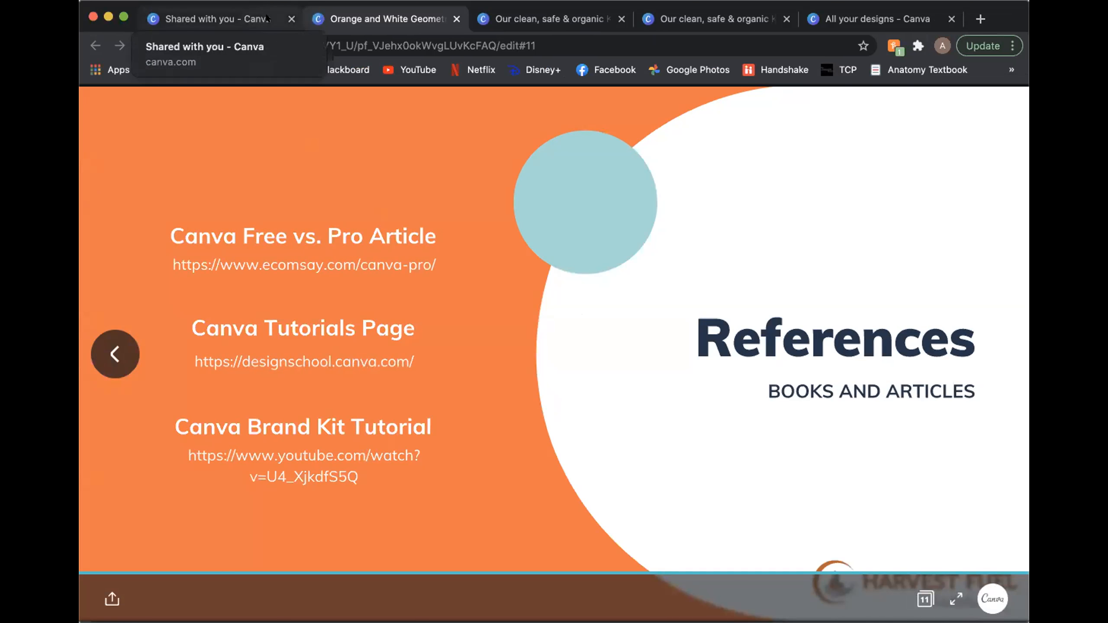
{"action": "left_click", "coordinate": [267, 19]}
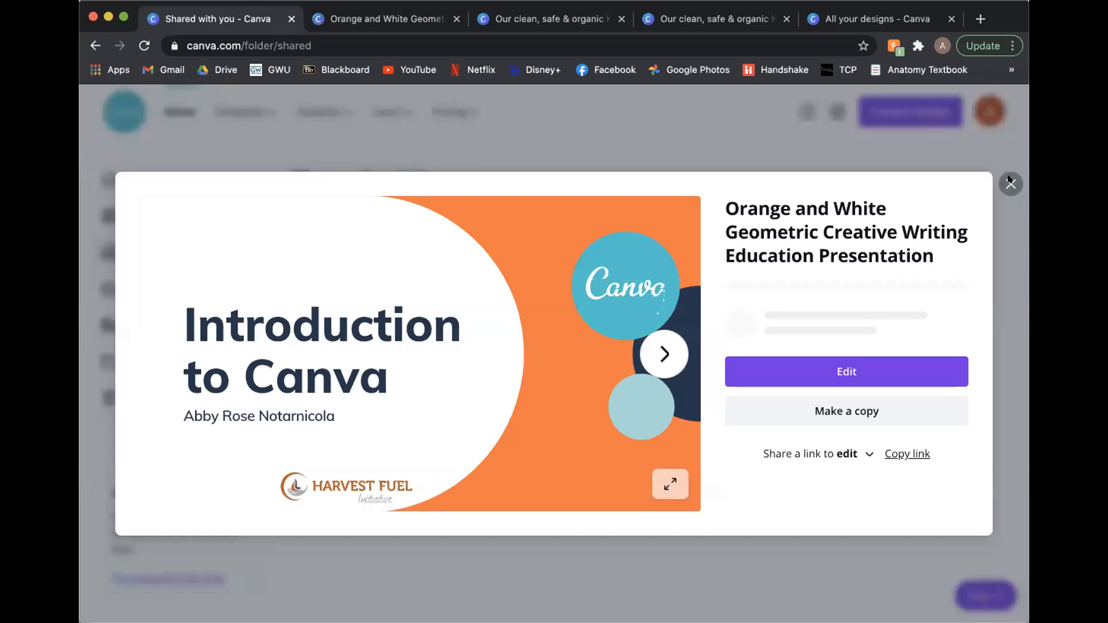
{"action": "left_click", "coordinate": [352, 149]}
{"action": "left_click", "coordinate": [177, 111]}
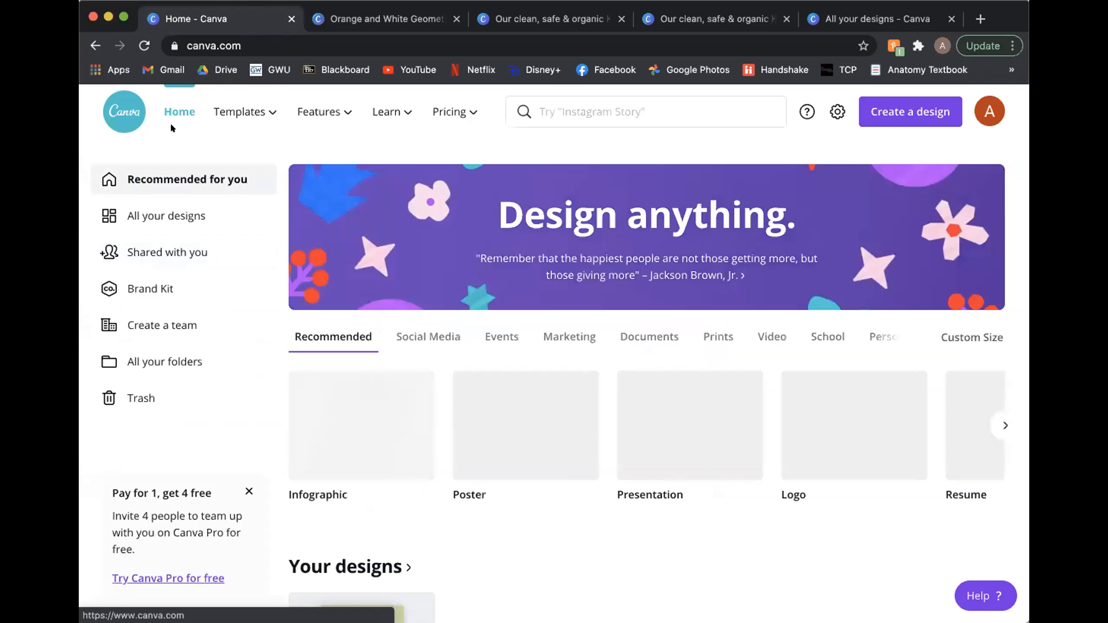
Step: Browse the Facebook Posts template row on the home page through to its last designs
{"action": "scroll", "coordinate": [570, 498], "scroll_direction": "down", "scroll_amount": 15}
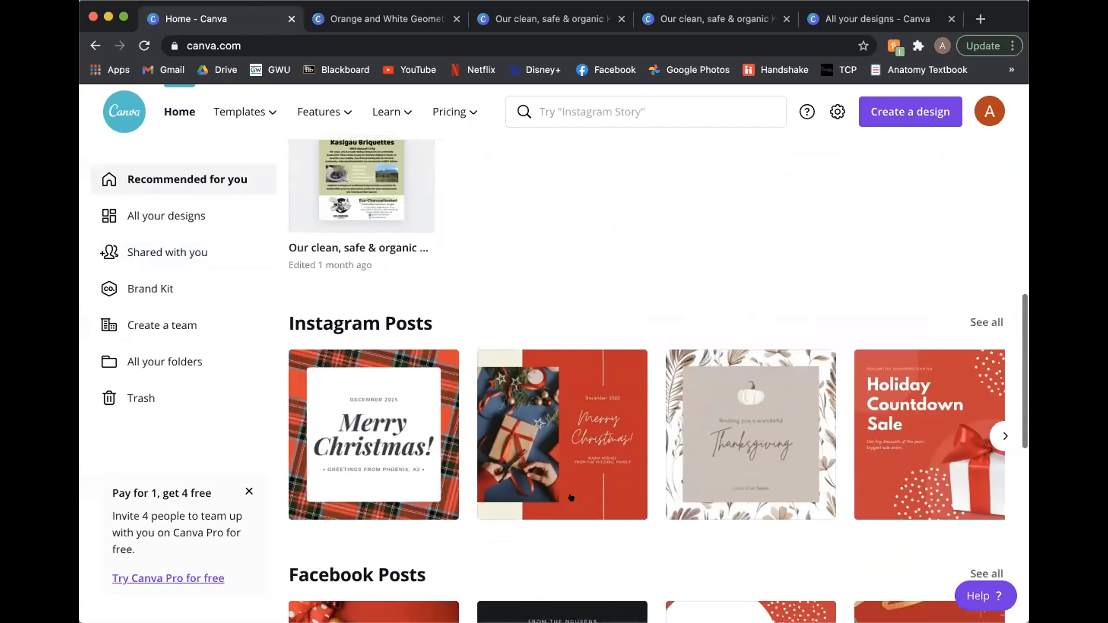
{"action": "scroll", "coordinate": [425, 341], "scroll_direction": "down", "scroll_amount": 5}
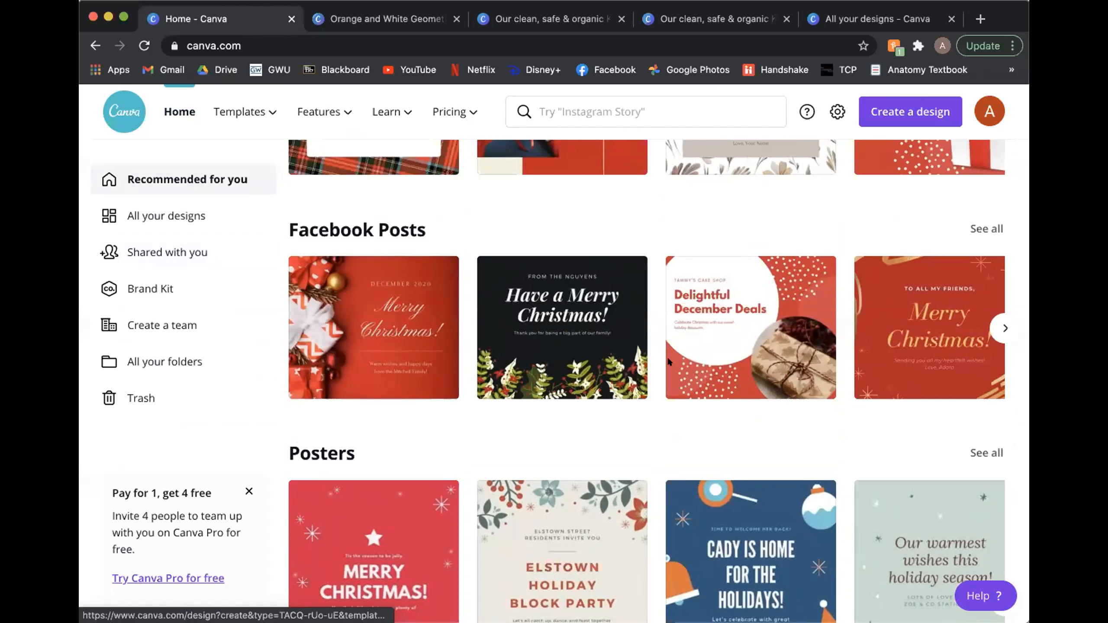
{"action": "left_click", "coordinate": [1007, 325]}
{"action": "left_click", "coordinate": [1007, 325]}
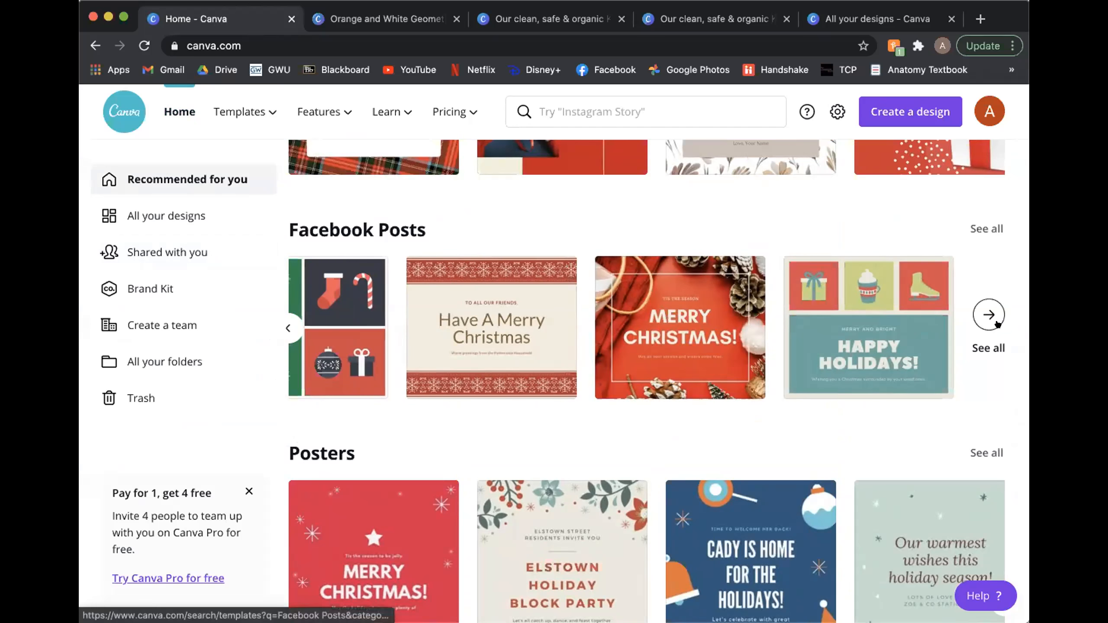
{"action": "scroll", "coordinate": [979, 323], "scroll_direction": "up", "scroll_amount": 2}
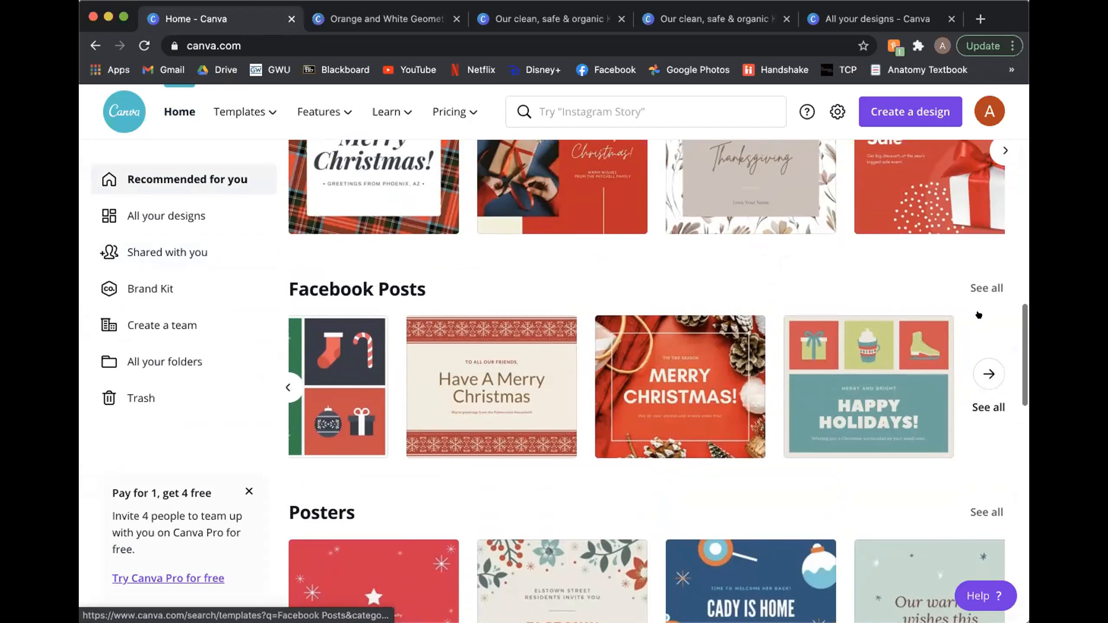
{"action": "scroll", "coordinate": [979, 320], "scroll_direction": "down", "scroll_amount": 2}
{"action": "scroll", "coordinate": [976, 323], "scroll_direction": "down", "scroll_amount": 1}
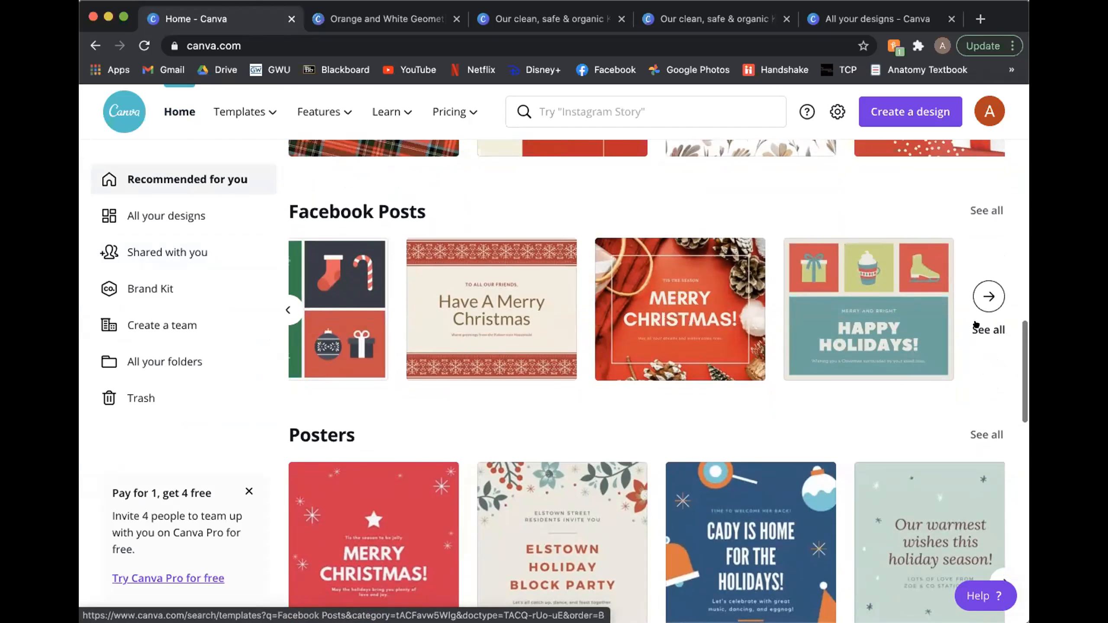
{"action": "scroll", "coordinate": [976, 324], "scroll_direction": "down", "scroll_amount": 2}
{"action": "scroll", "coordinate": [976, 324], "scroll_direction": "up", "scroll_amount": 3}
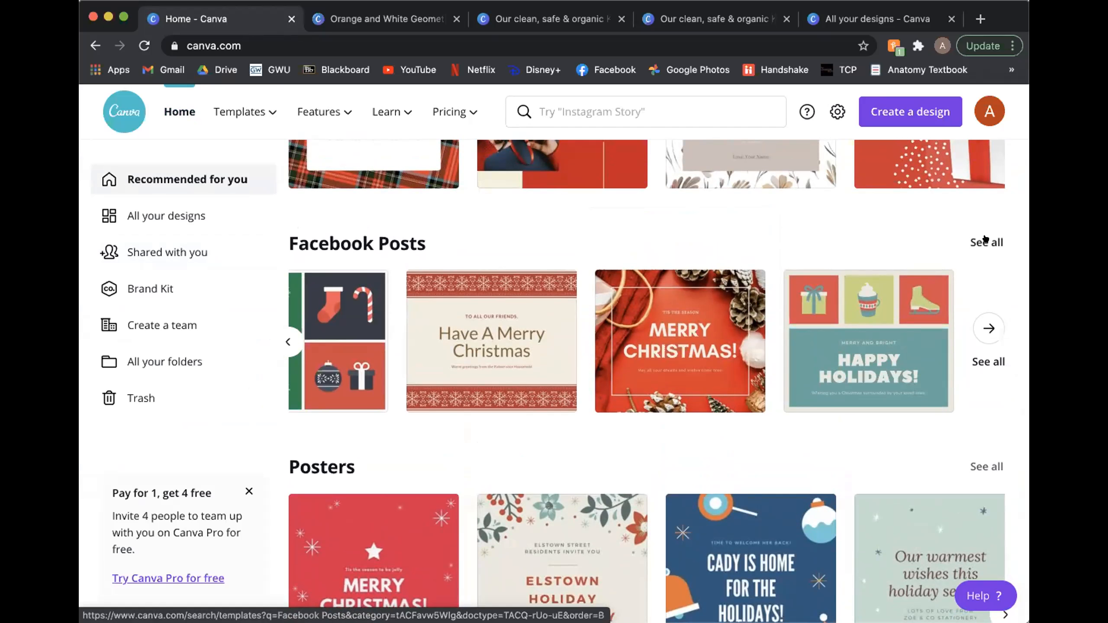
{"action": "scroll", "coordinate": [989, 311], "scroll_direction": "down", "scroll_amount": 2}
{"action": "scroll", "coordinate": [987, 314], "scroll_direction": "up", "scroll_amount": 2}
{"action": "scroll", "coordinate": [974, 328], "scroll_direction": "down", "scroll_amount": 12}
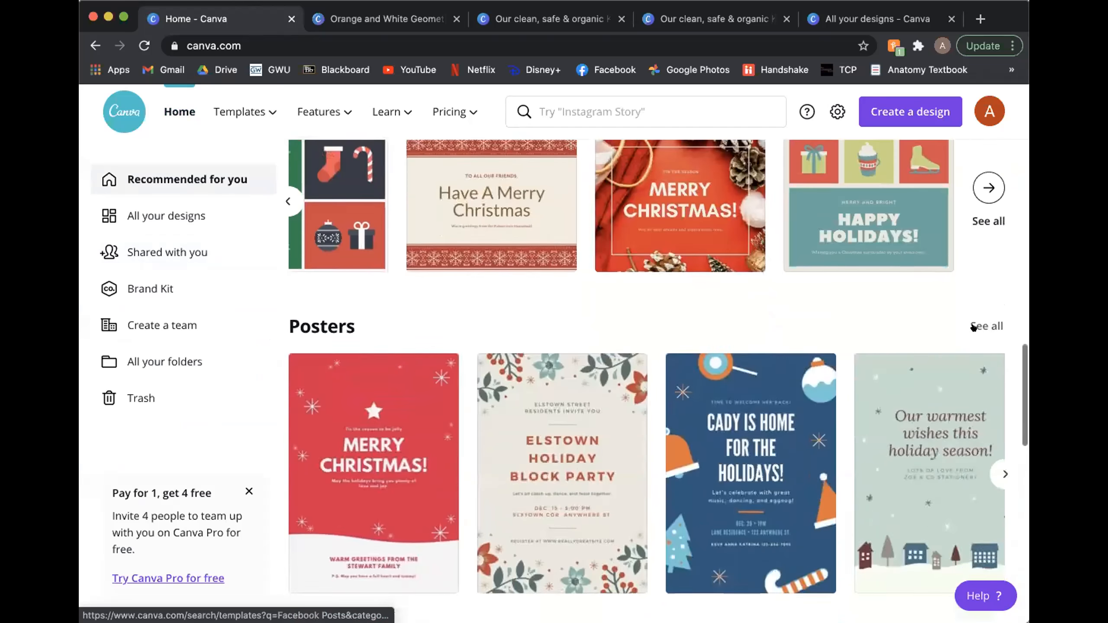
Step: Browse the Presentations template row through to its last designs and look at the Logos row below it
{"action": "scroll", "coordinate": [973, 328], "scroll_direction": "down", "scroll_amount": 5}
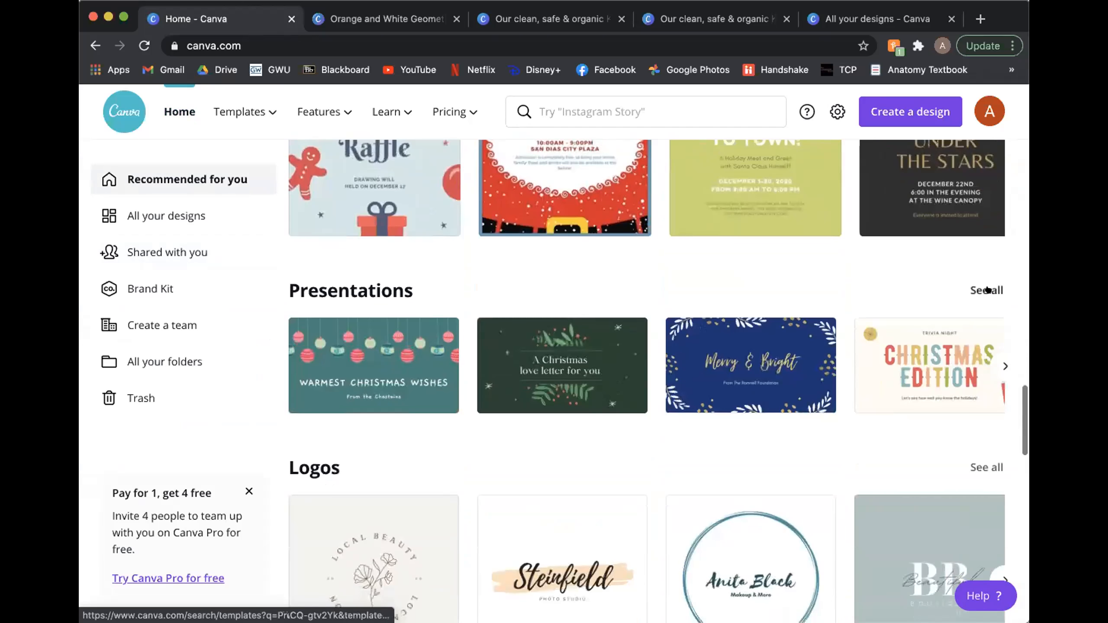
{"action": "left_click", "coordinate": [1000, 365]}
{"action": "left_click", "coordinate": [1000, 366]}
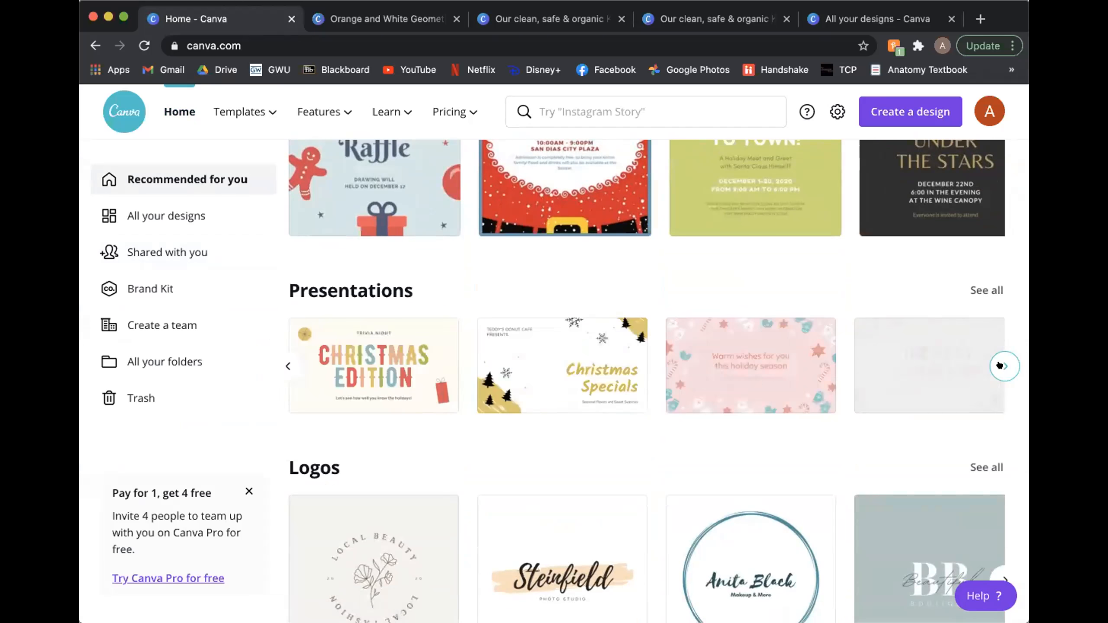
{"action": "left_click", "coordinate": [1000, 365]}
{"action": "left_click", "coordinate": [1002, 366]}
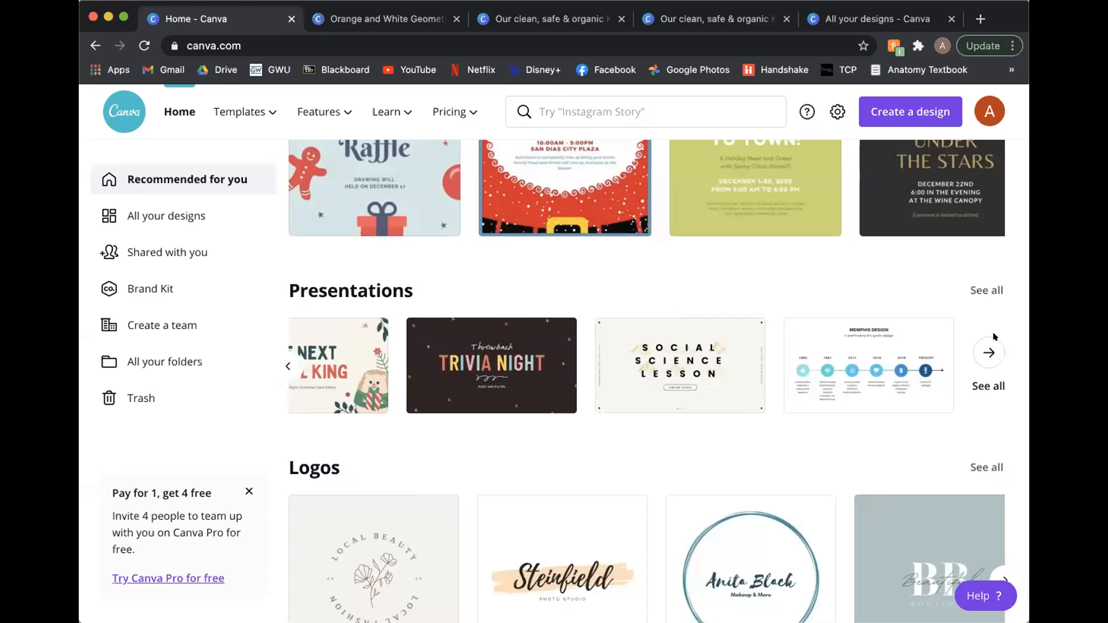
{"action": "scroll", "coordinate": [975, 315], "scroll_direction": "down", "scroll_amount": 1}
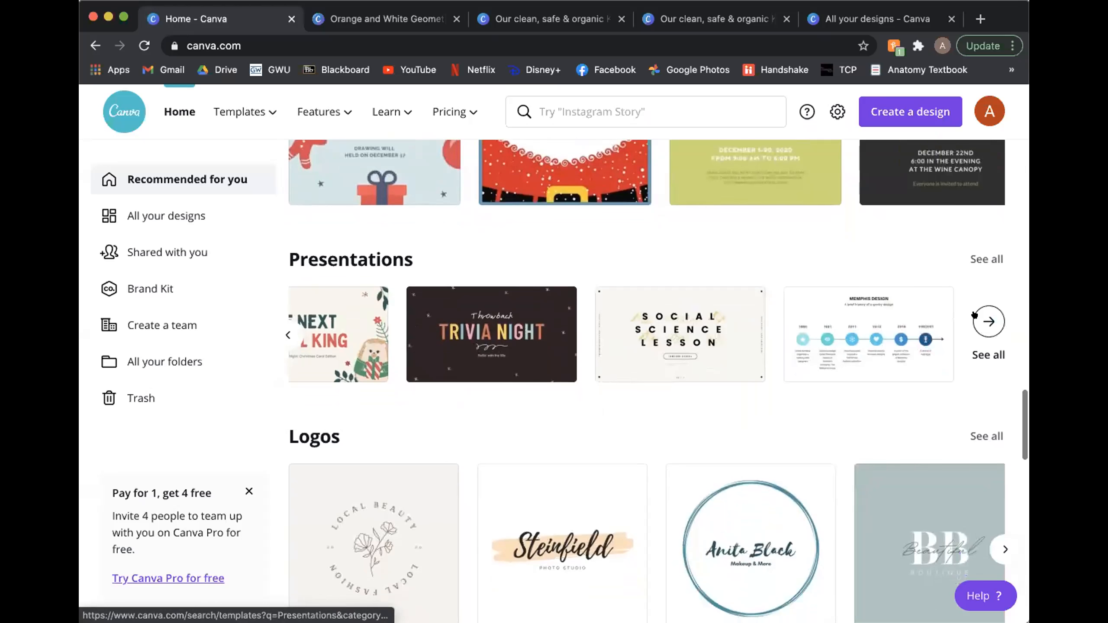
{"action": "scroll", "coordinate": [969, 359], "scroll_direction": "up", "scroll_amount": 1}
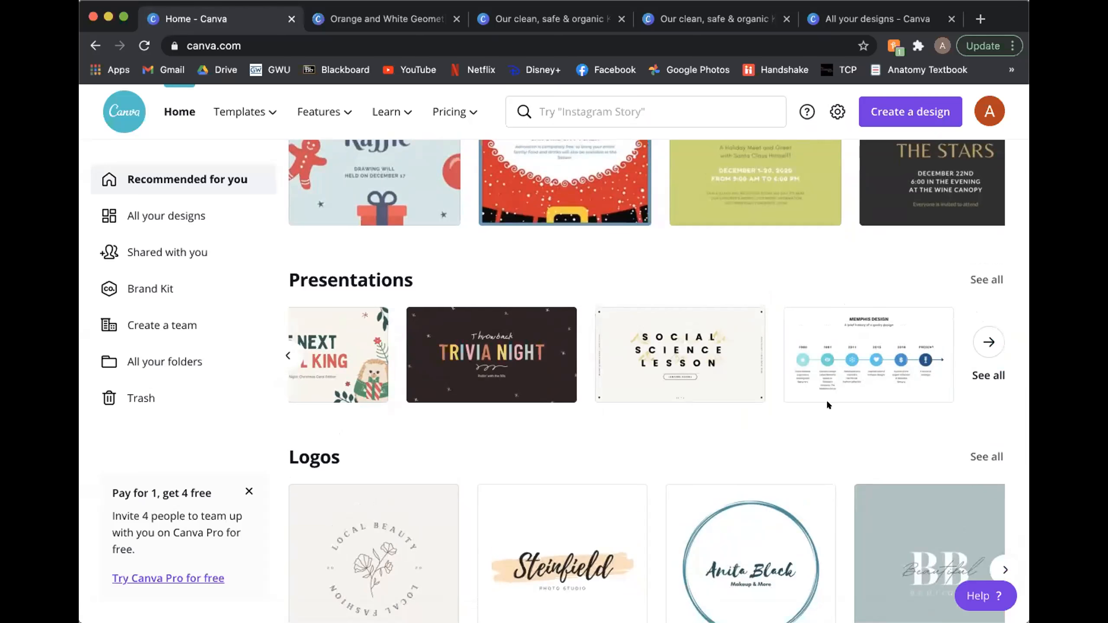
{"action": "scroll", "coordinate": [723, 450], "scroll_direction": "down", "scroll_amount": 3}
{"action": "scroll", "coordinate": [719, 456], "scroll_direction": "up", "scroll_amount": 2}
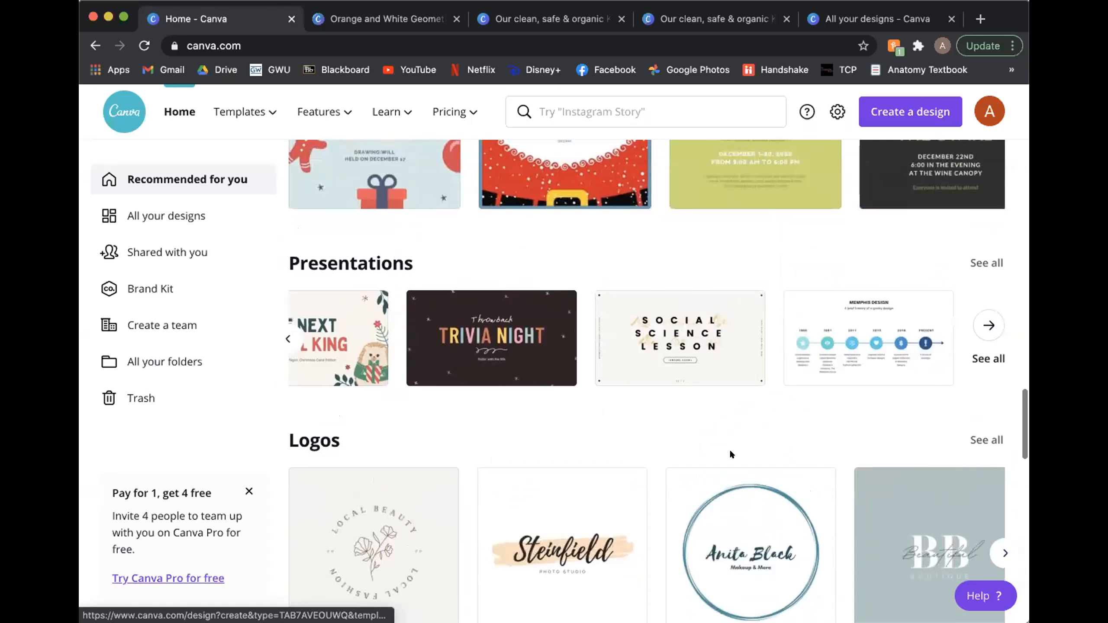
Step: Examine the Flyers and Posters template rows on the home page as holiday design examples
{"action": "scroll", "coordinate": [816, 399], "scroll_direction": "up", "scroll_amount": 1}
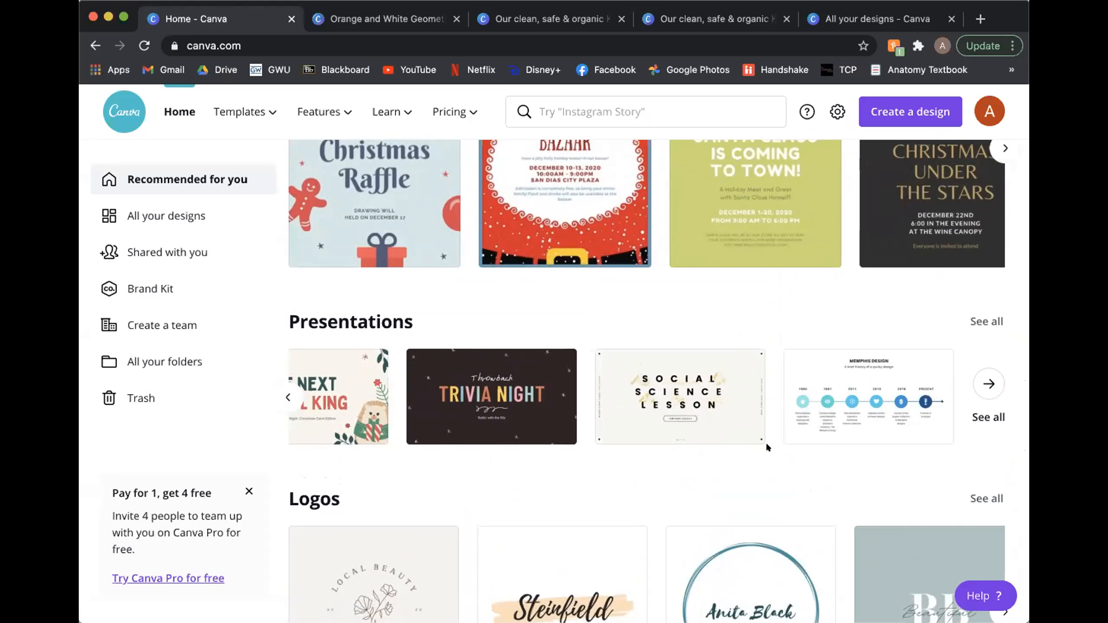
{"action": "scroll", "coordinate": [767, 447], "scroll_direction": "up", "scroll_amount": 5}
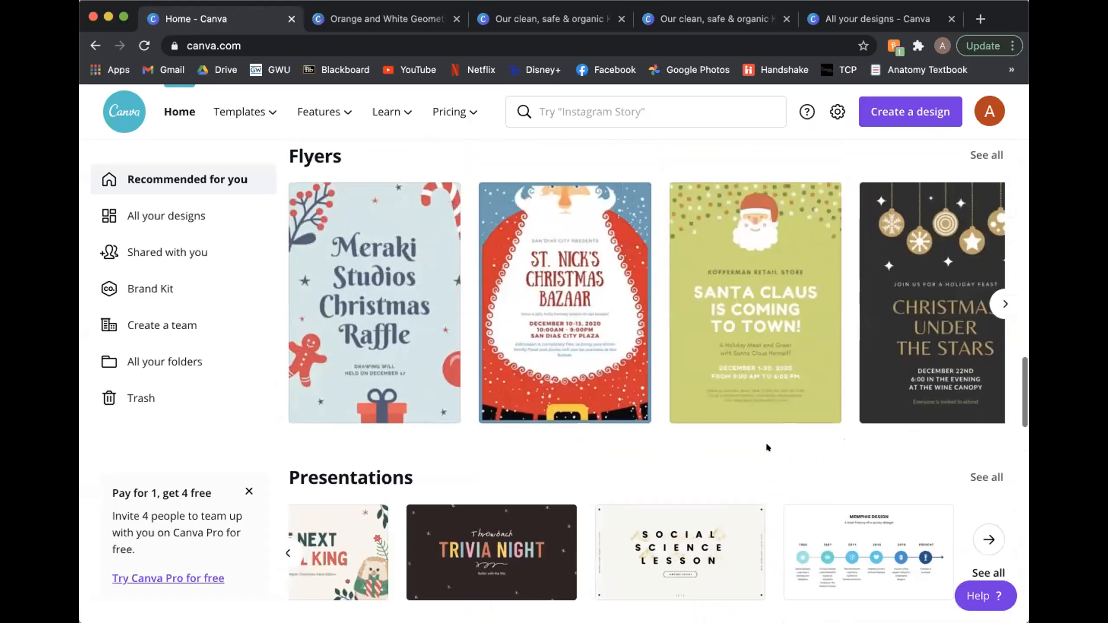
{"action": "scroll", "coordinate": [767, 448], "scroll_direction": "down", "scroll_amount": 1}
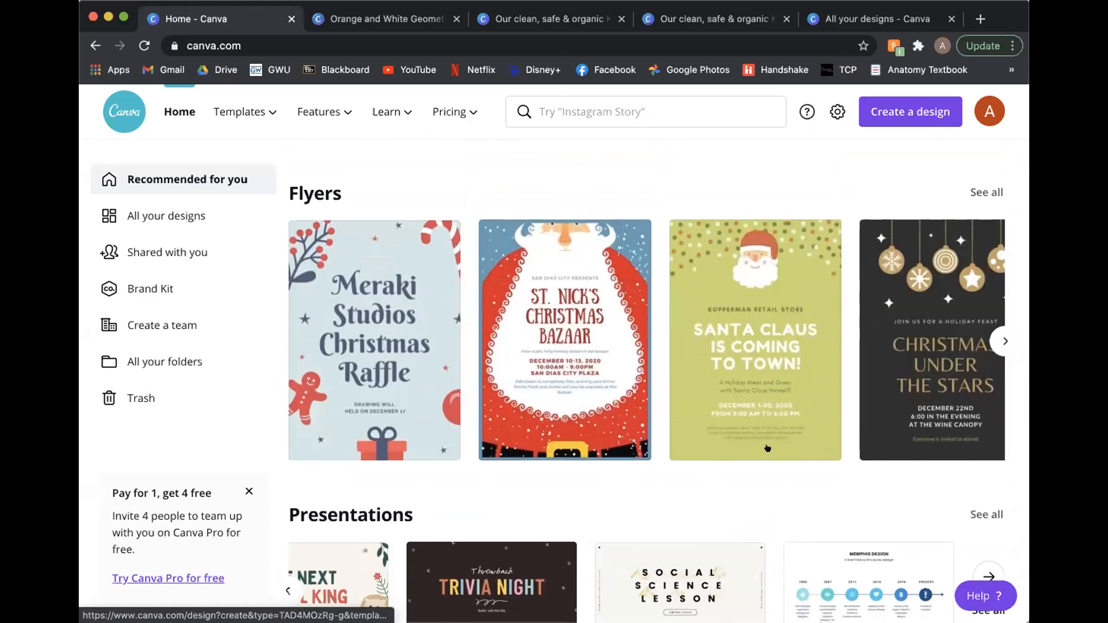
{"action": "scroll", "coordinate": [767, 448], "scroll_direction": "up", "scroll_amount": 4}
{"action": "scroll", "coordinate": [767, 446], "scroll_direction": "up", "scroll_amount": 5}
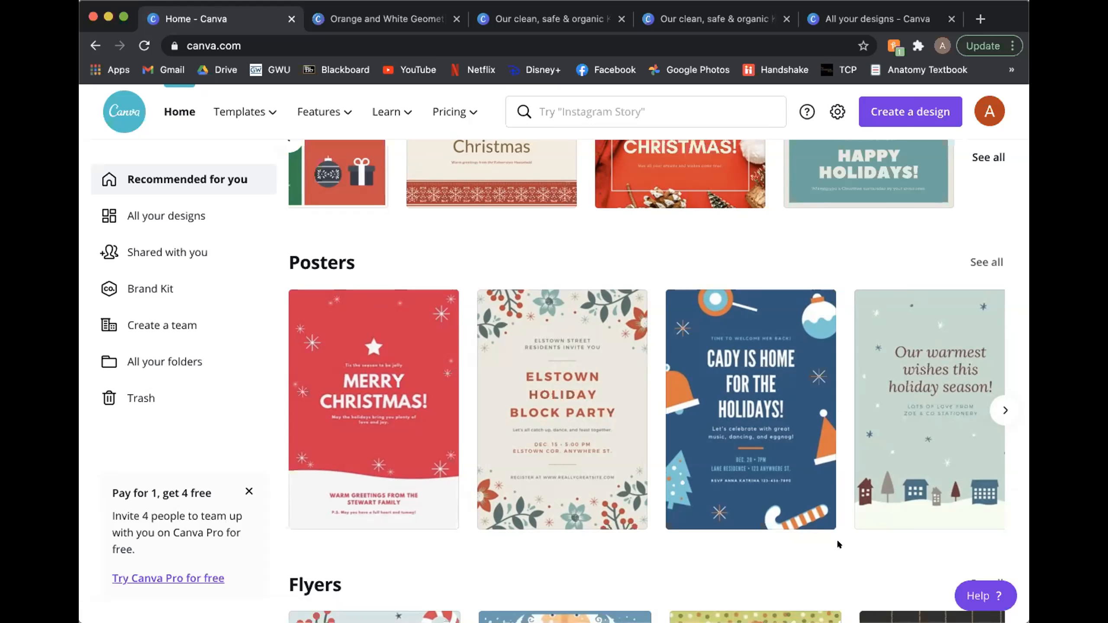
{"action": "scroll", "coordinate": [838, 542], "scroll_direction": "down", "scroll_amount": 3}
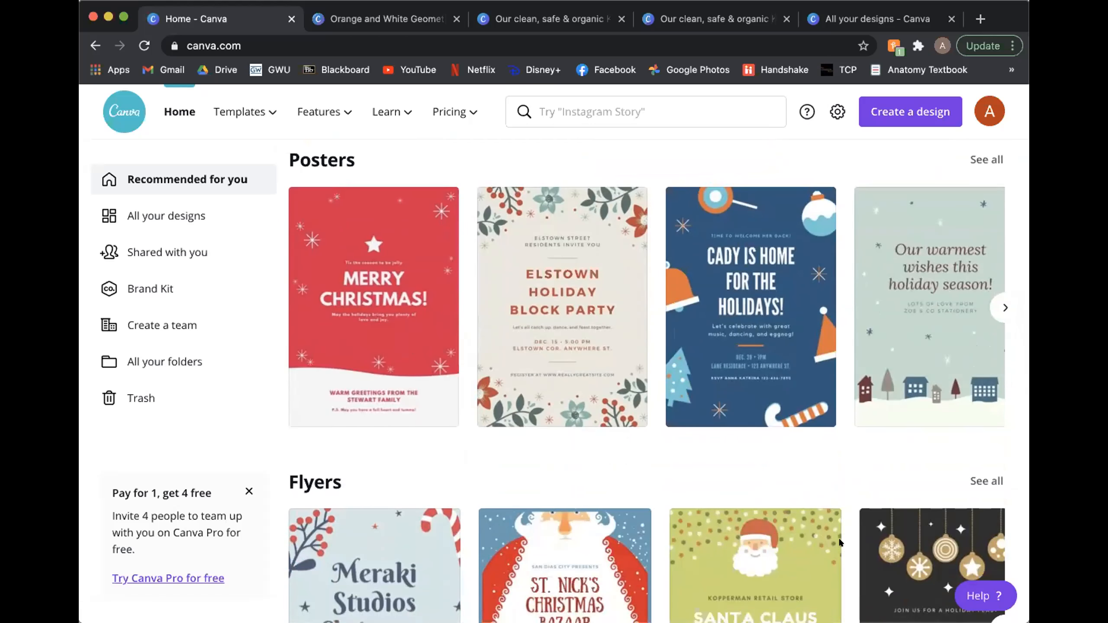
{"action": "scroll", "coordinate": [840, 543], "scroll_direction": "down", "scroll_amount": 2}
{"action": "scroll", "coordinate": [840, 542], "scroll_direction": "up", "scroll_amount": 2}
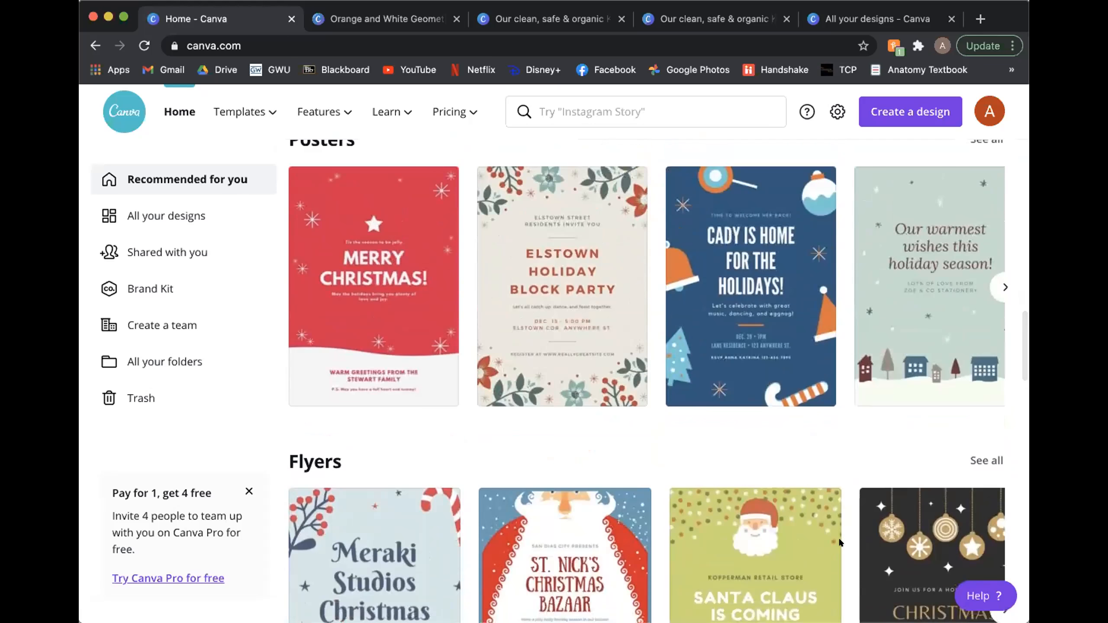
{"action": "scroll", "coordinate": [838, 541], "scroll_direction": "up", "scroll_amount": 2}
{"action": "scroll", "coordinate": [838, 541], "scroll_direction": "down", "scroll_amount": 5}
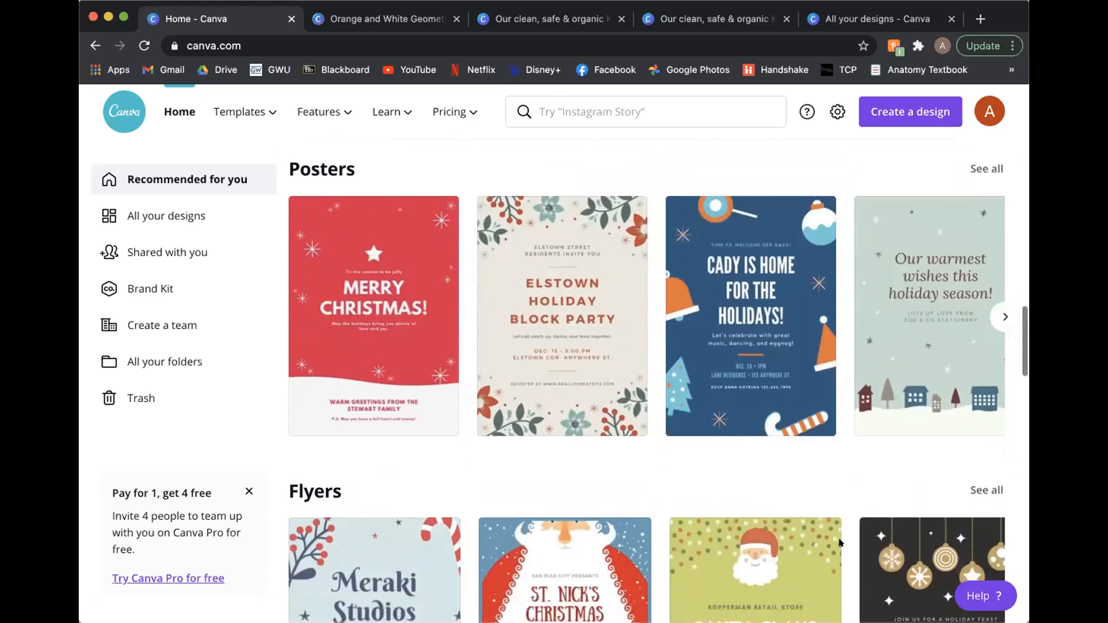
{"action": "scroll", "coordinate": [838, 536], "scroll_direction": "down", "scroll_amount": 7}
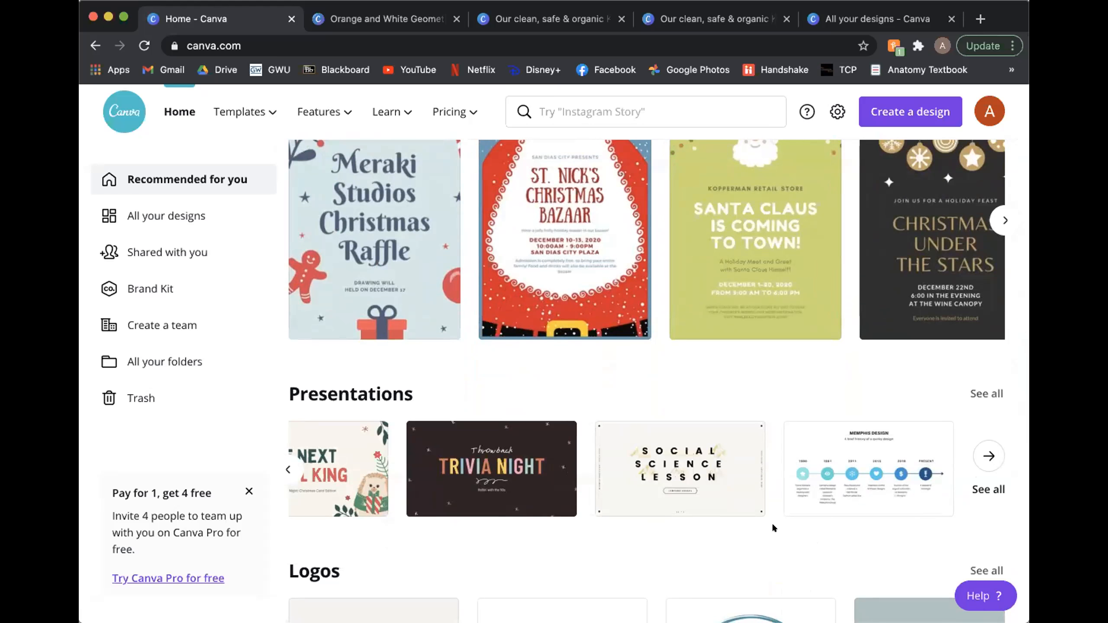
Step: Open the Kasigau Briquettes flyer from the Your designs section of the home page
{"action": "scroll", "coordinate": [771, 311], "scroll_direction": "up", "scroll_amount": 10}
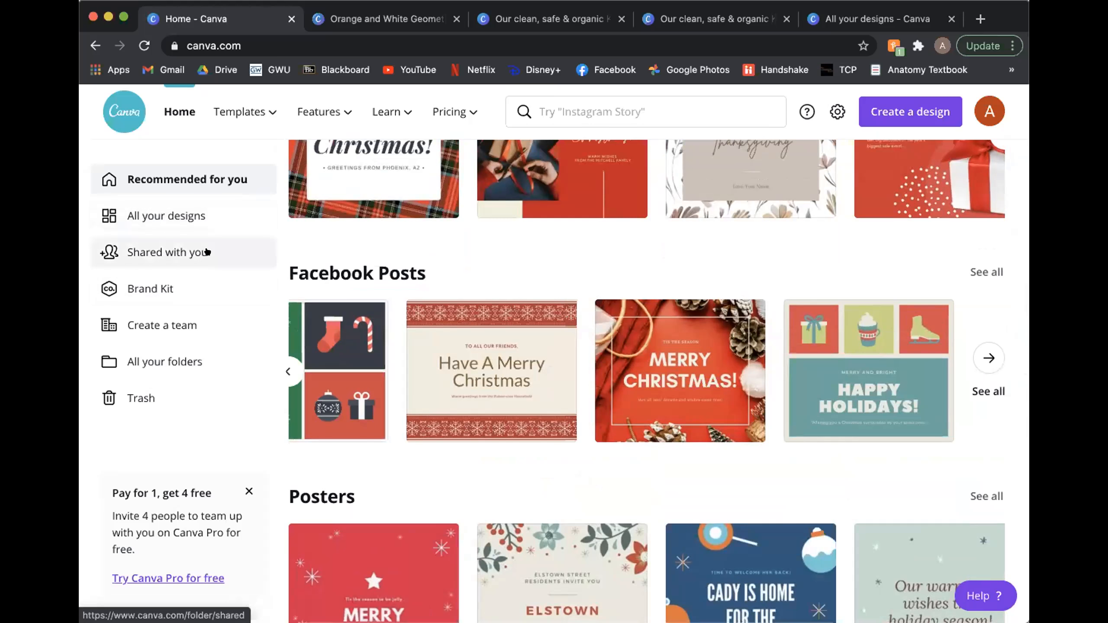
{"action": "scroll", "coordinate": [656, 381], "scroll_direction": "down", "scroll_amount": 4}
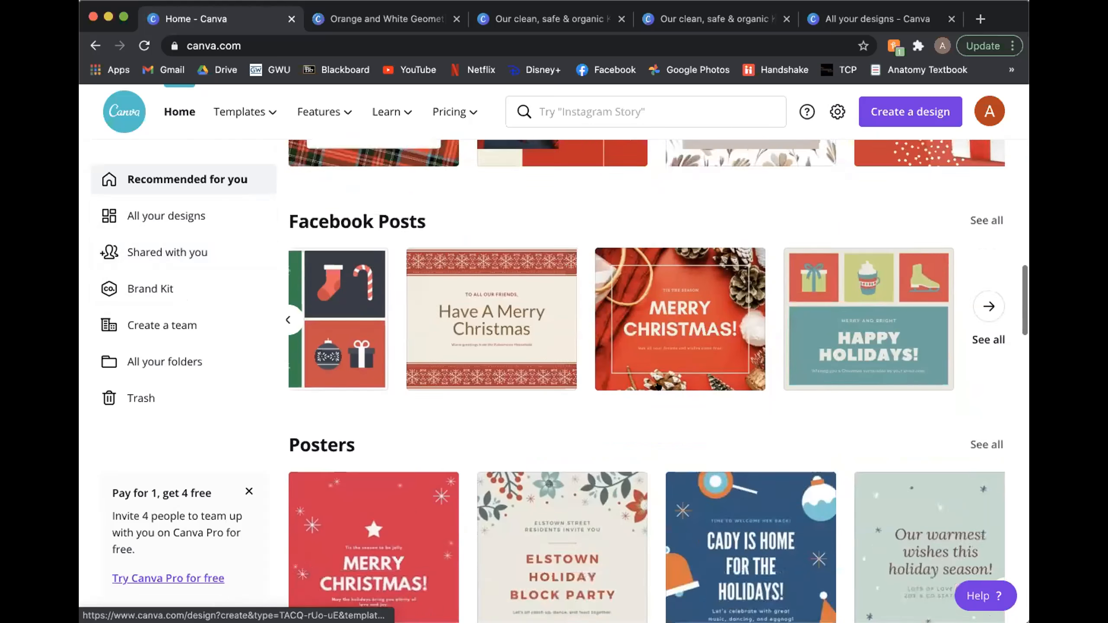
{"action": "scroll", "coordinate": [656, 380], "scroll_direction": "up", "scroll_amount": 4}
{"action": "scroll", "coordinate": [658, 386], "scroll_direction": "up", "scroll_amount": 10}
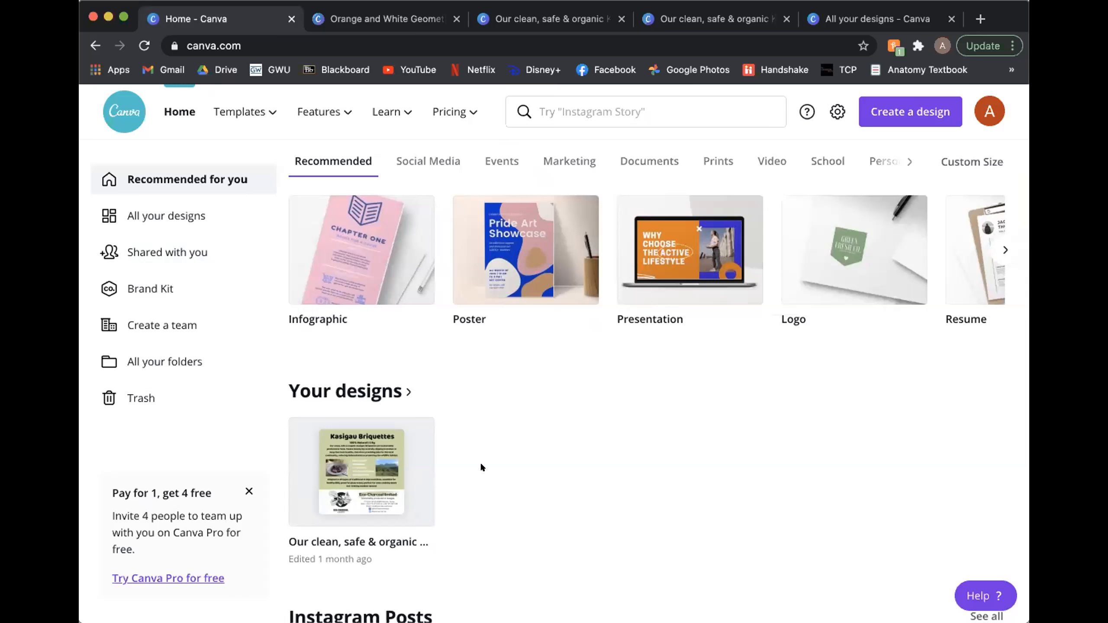
{"action": "mouse_move", "coordinate": [408, 436]}
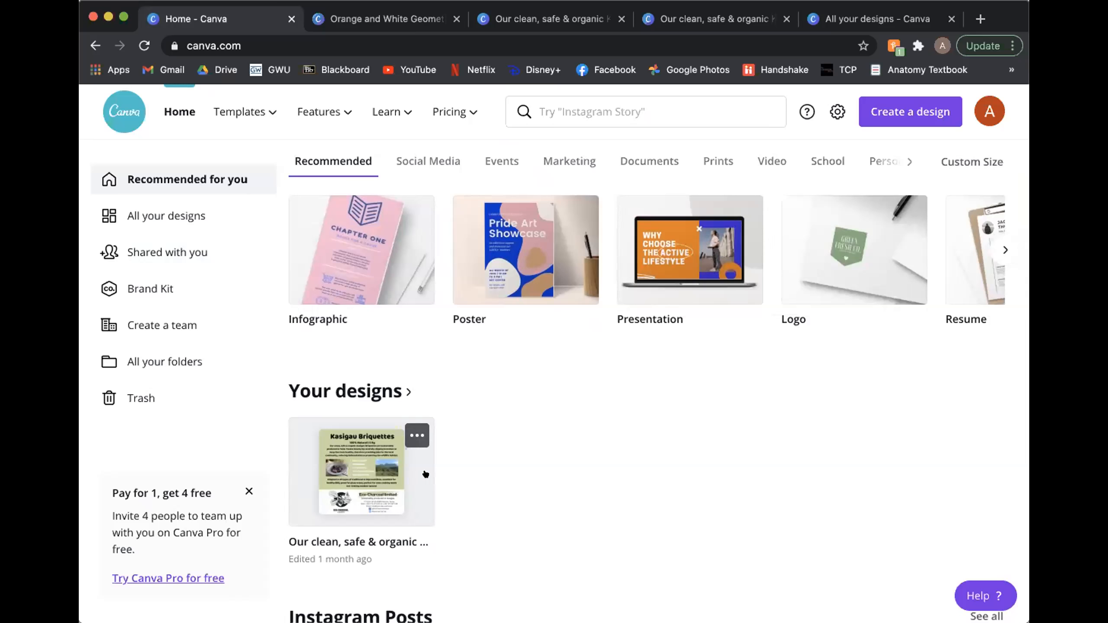
{"action": "left_click", "coordinate": [410, 436]}
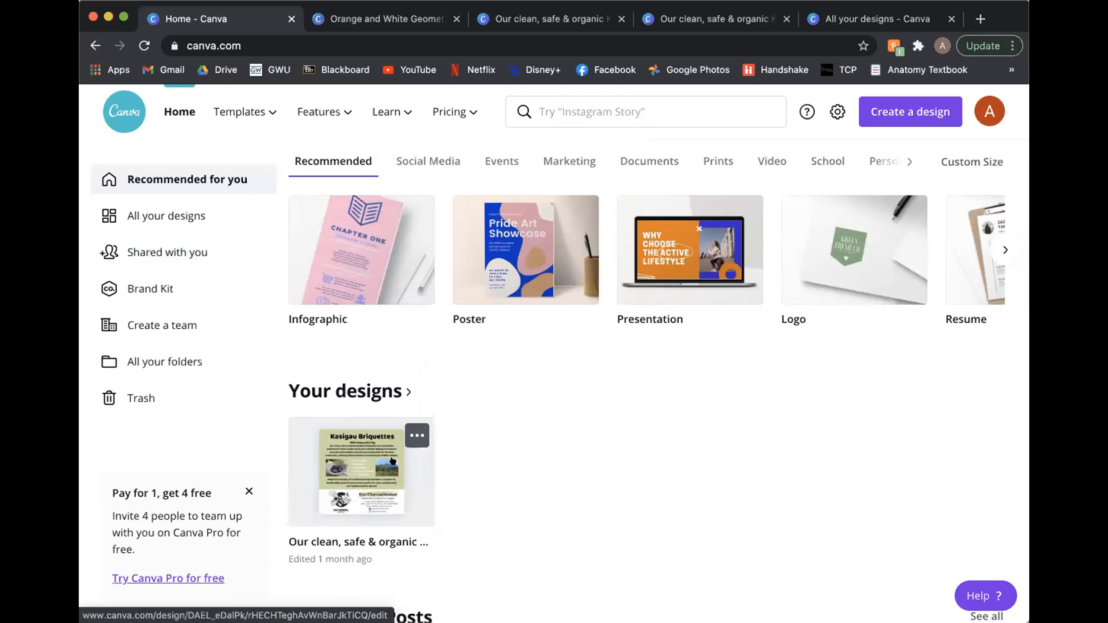
{"action": "left_click", "coordinate": [394, 460]}
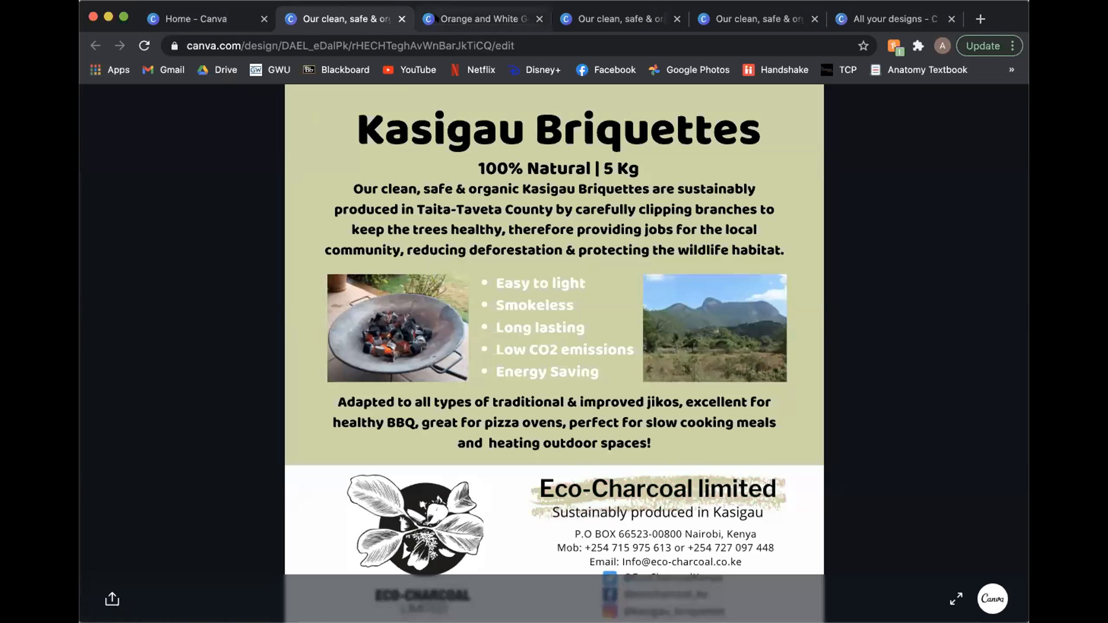
Step: Close a duplicate browser tab of the Kasigau Briquettes flyer and return to the Canva home page
{"action": "left_click", "coordinate": [480, 18]}
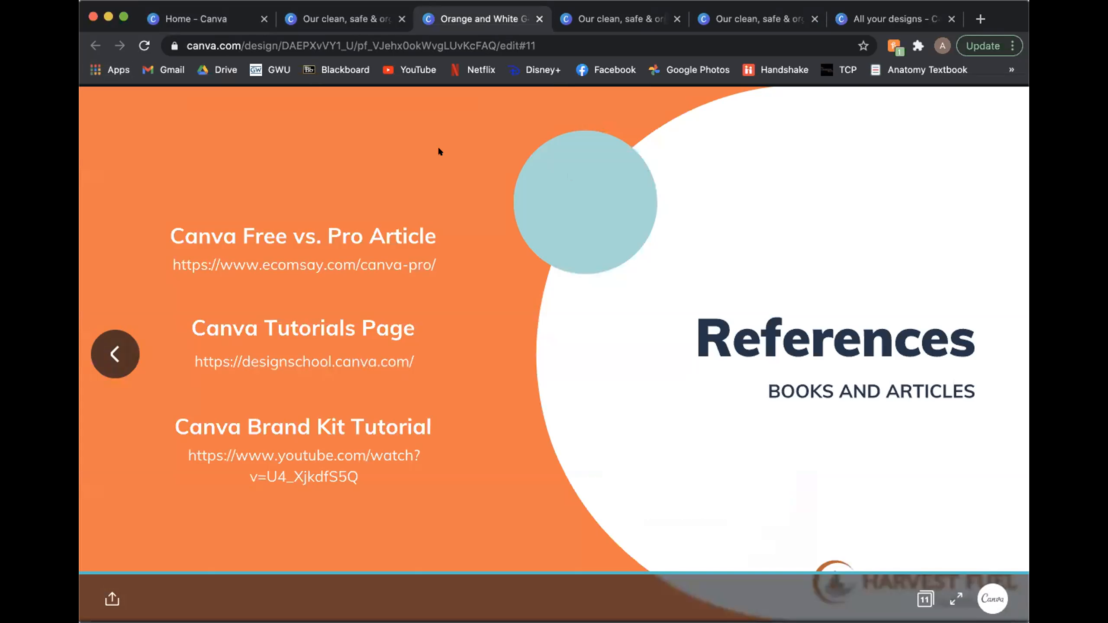
{"action": "left_click", "coordinate": [583, 20]}
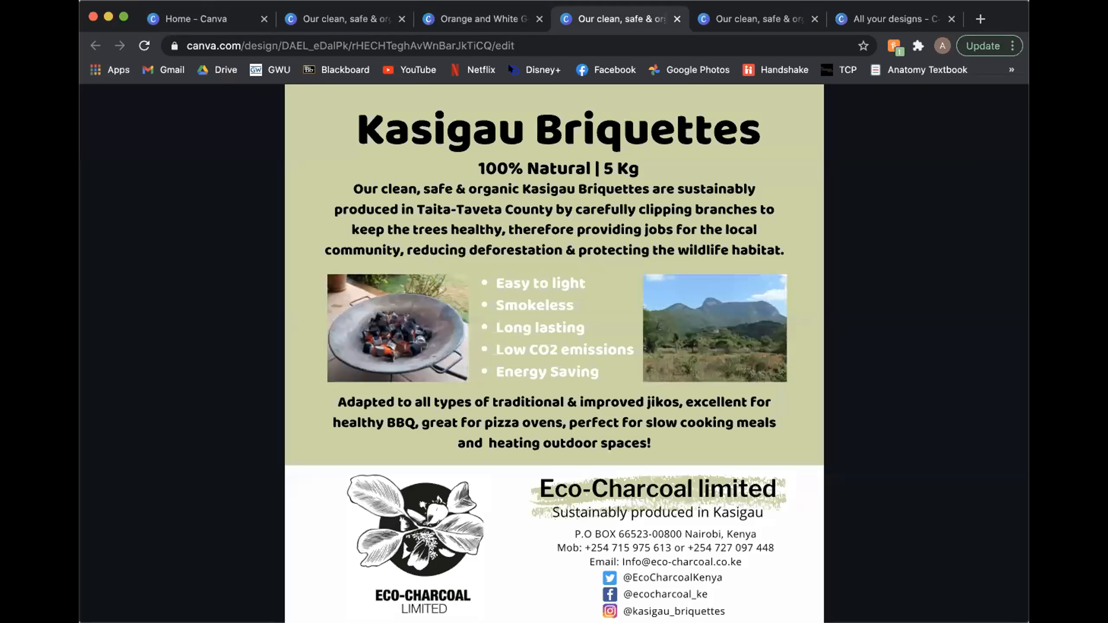
{"action": "left_click", "coordinate": [677, 18]}
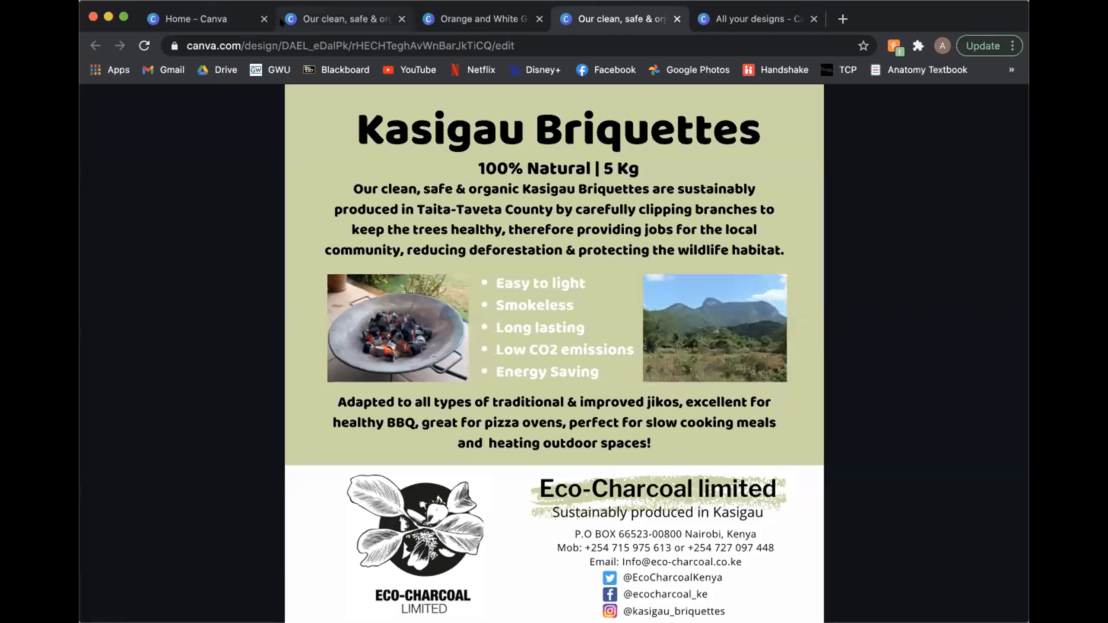
{"action": "left_click", "coordinate": [313, 24]}
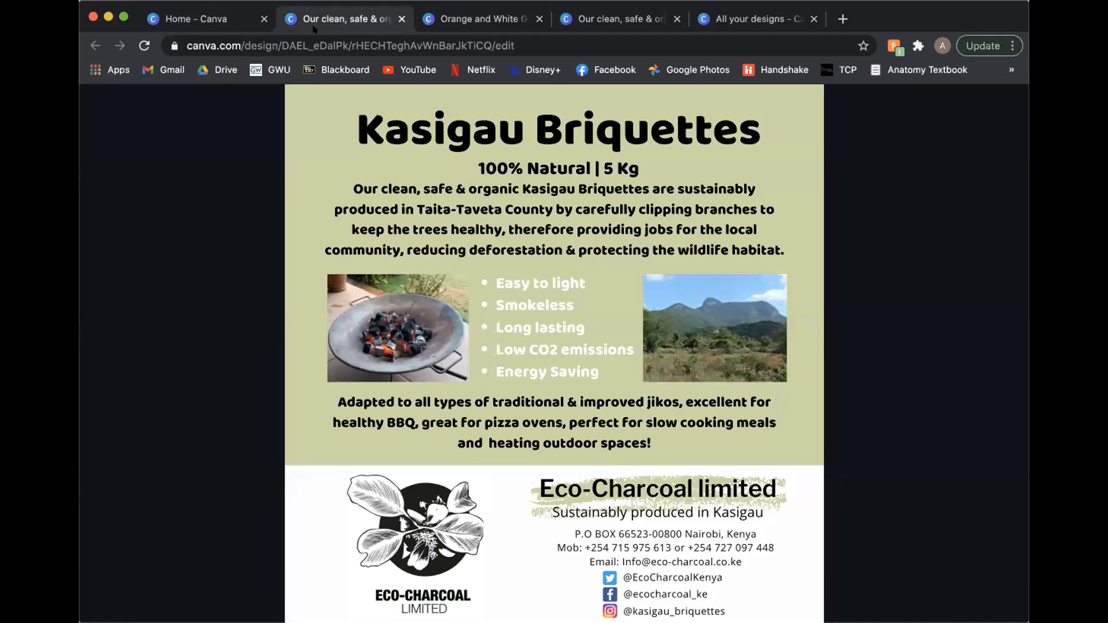
{"action": "left_click", "coordinate": [252, 26]}
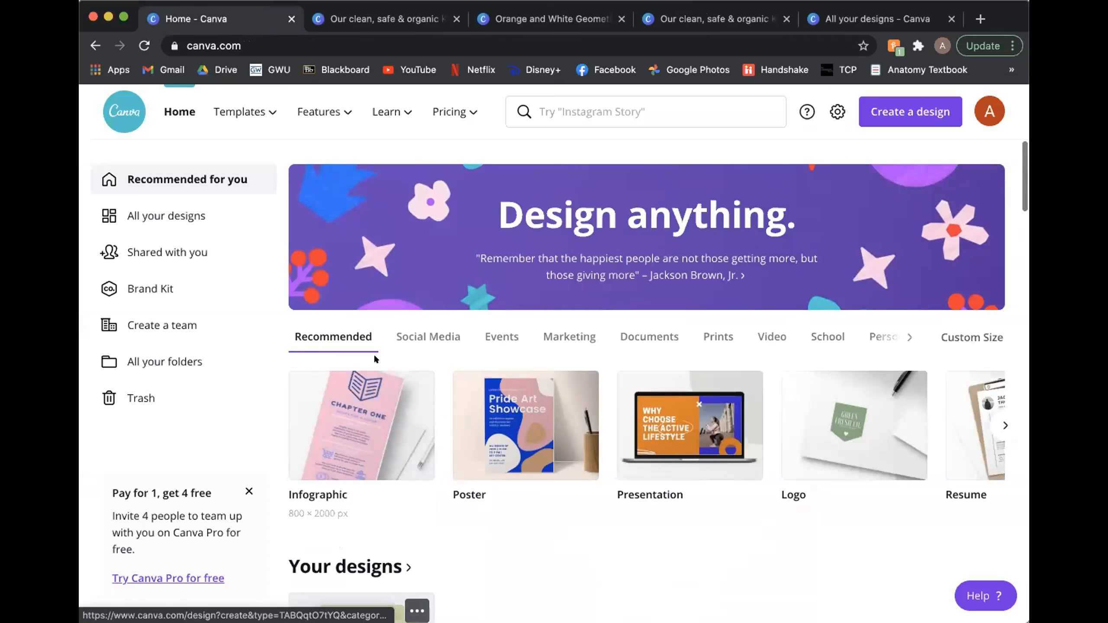
Step: Open the red Merry Christmas poster template from the Posters row on the home page
{"action": "scroll", "coordinate": [374, 358], "scroll_direction": "down", "scroll_amount": 15}
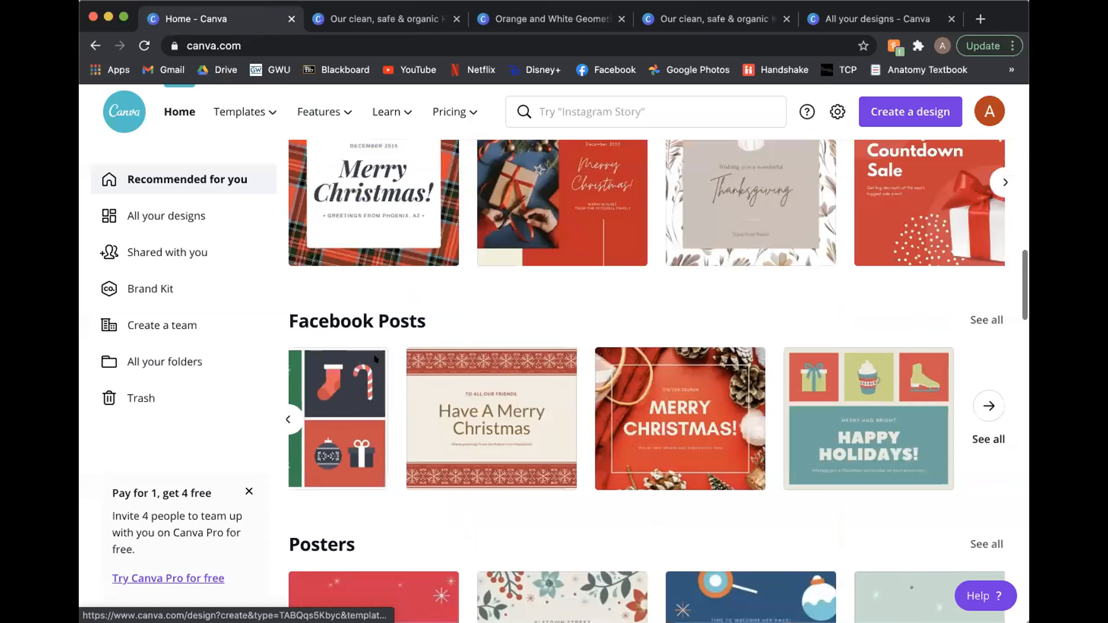
{"action": "scroll", "coordinate": [374, 354], "scroll_direction": "down", "scroll_amount": 4}
{"action": "left_click", "coordinate": [346, 527]}
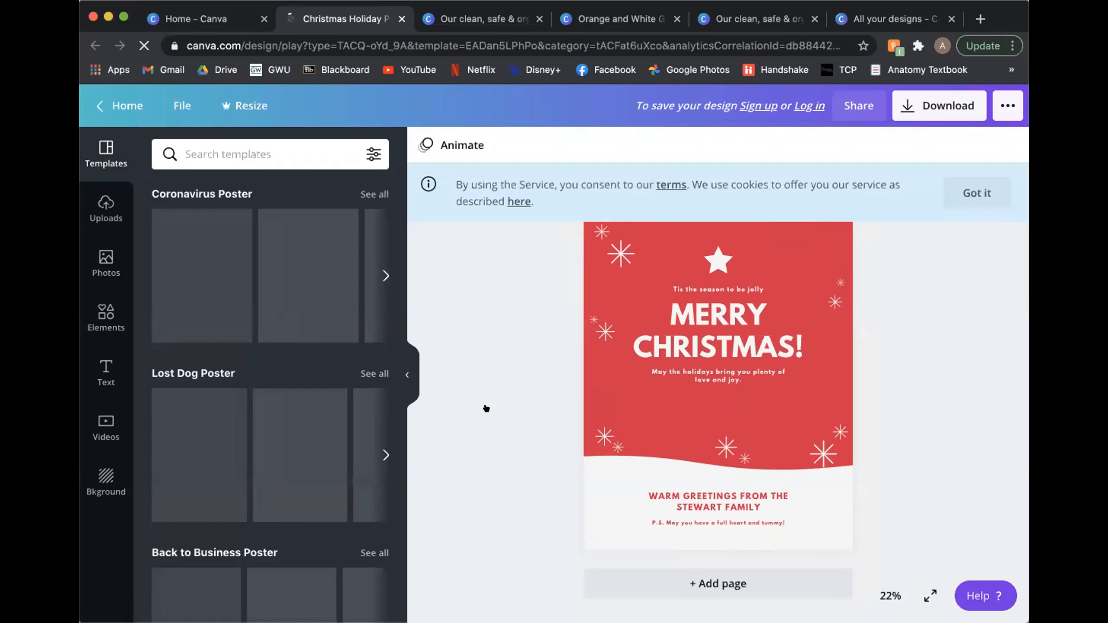
Step: Search the photo library for "briquettes"
{"action": "left_click", "coordinate": [106, 262]}
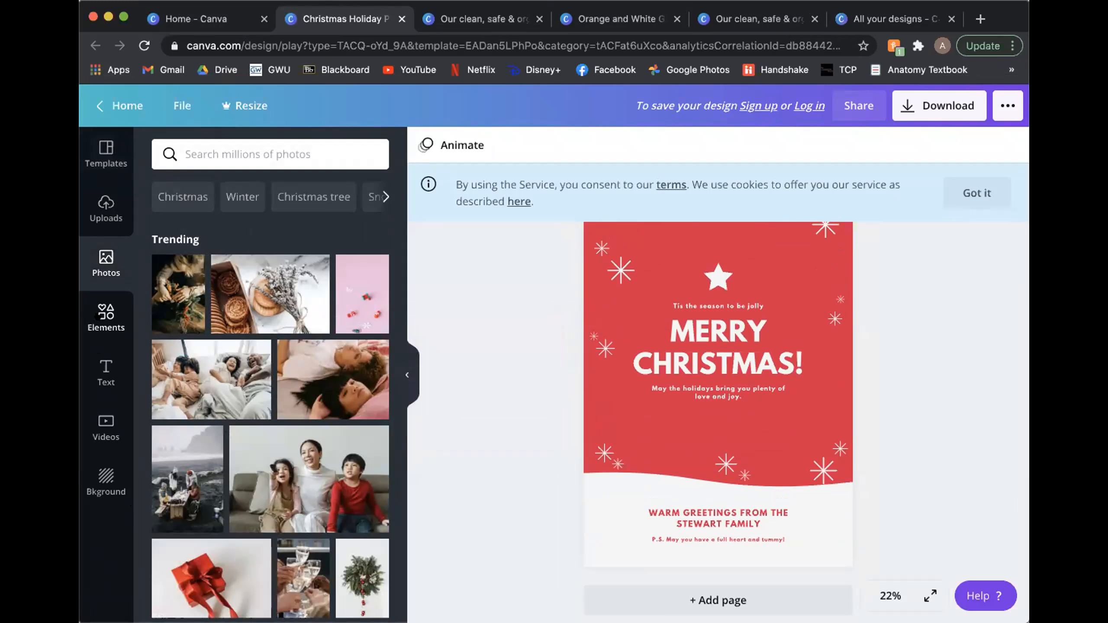
{"action": "left_click", "coordinate": [217, 144]}
{"action": "type", "text": "briqueyt"}
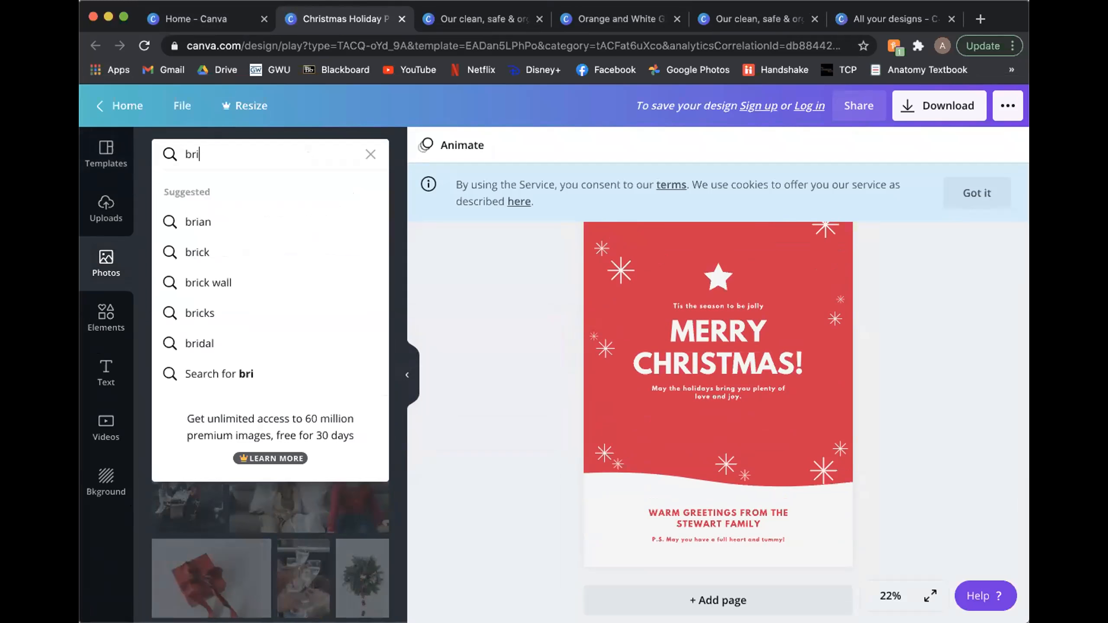
{"action": "key", "text": "BackSpace"}
{"action": "key", "text": "BackSpace"}
{"action": "type", "text": "ttes"}
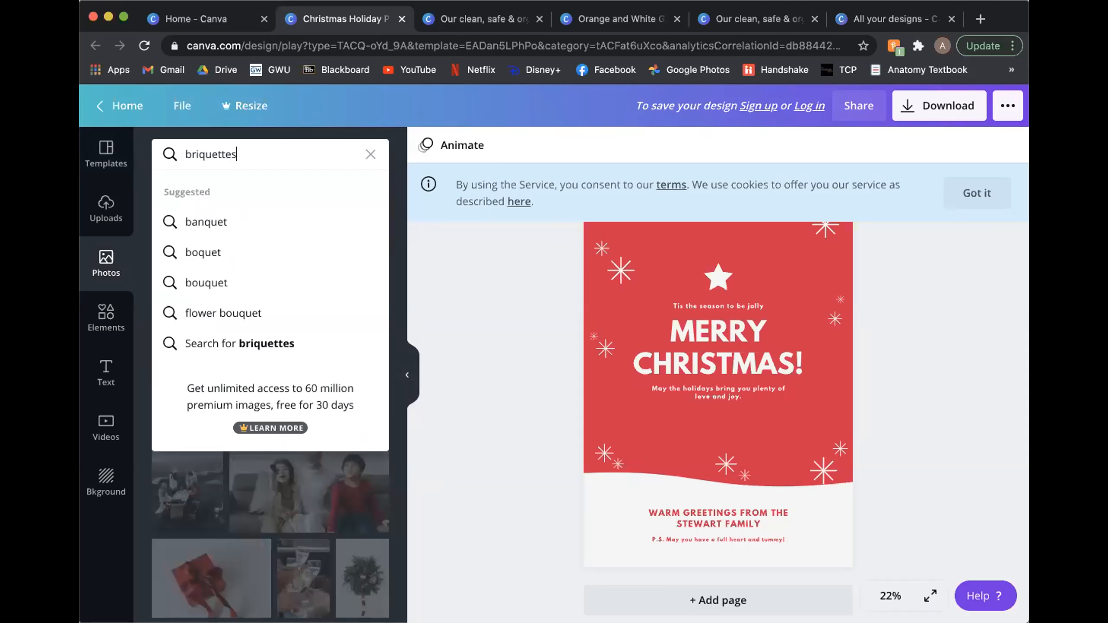
{"action": "key", "text": "Return"}
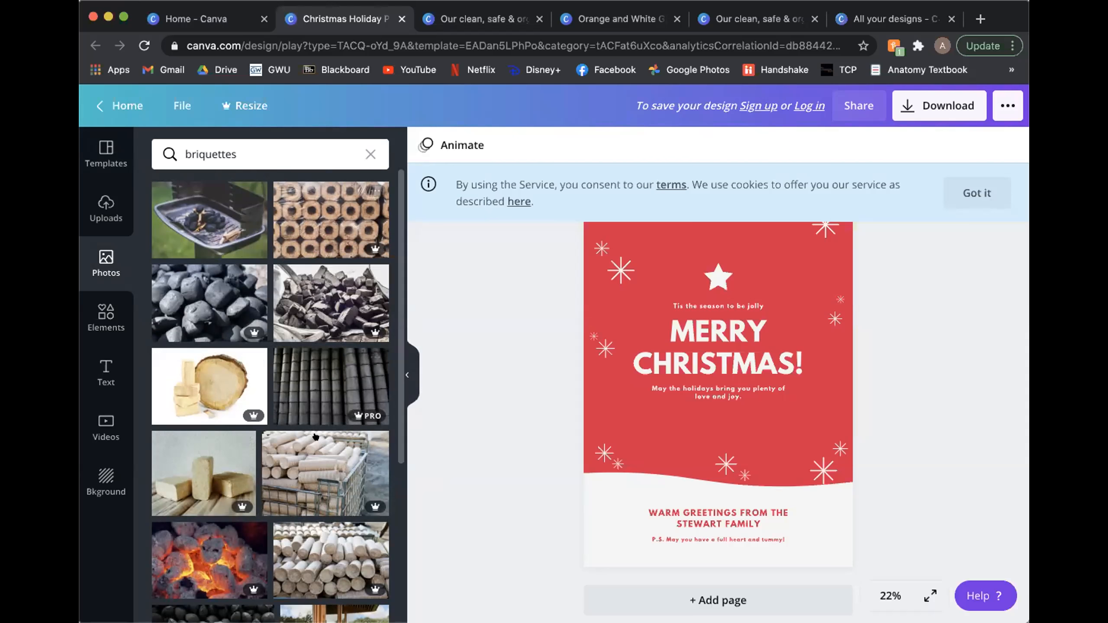
Step: Examine the briquettes photo results, comparing free and Pro images, and return to the first results
{"action": "scroll", "coordinate": [310, 437], "scroll_direction": "down", "scroll_amount": 3}
{"action": "scroll", "coordinate": [310, 482], "scroll_direction": "down", "scroll_amount": 5}
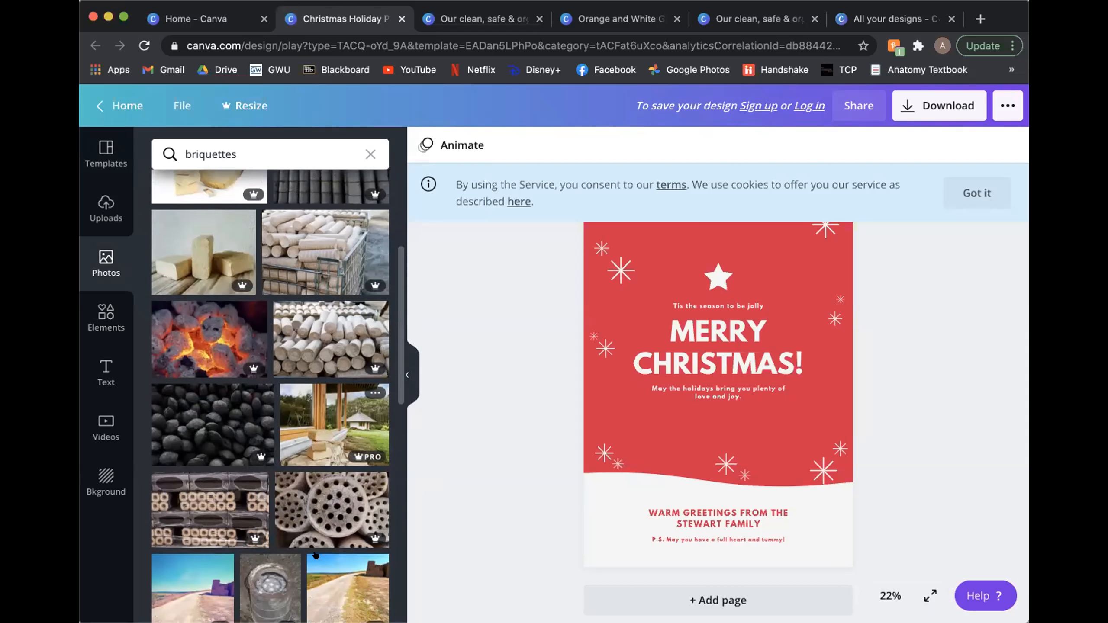
{"action": "scroll", "coordinate": [237, 536], "scroll_direction": "down", "scroll_amount": 8}
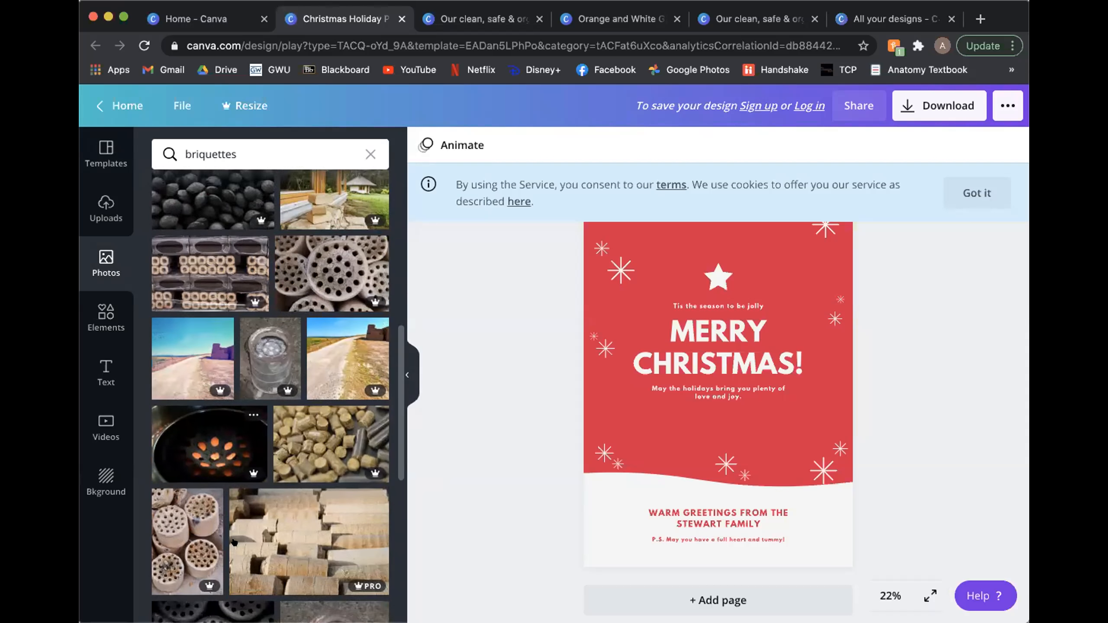
{"action": "scroll", "coordinate": [238, 535], "scroll_direction": "down", "scroll_amount": 2}
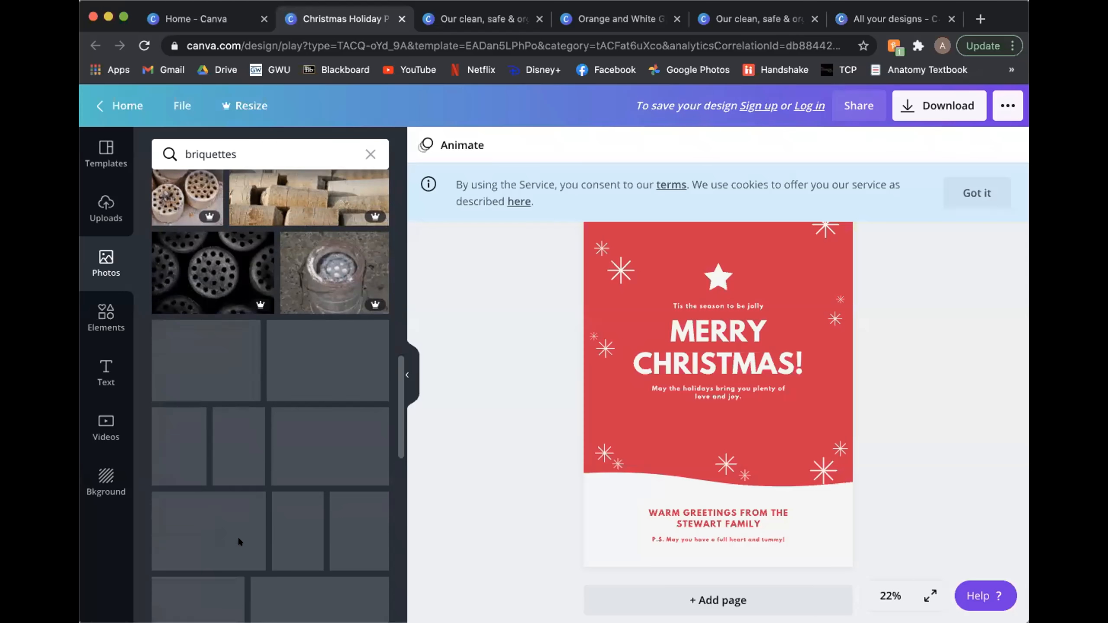
{"action": "scroll", "coordinate": [236, 540], "scroll_direction": "down", "scroll_amount": 2}
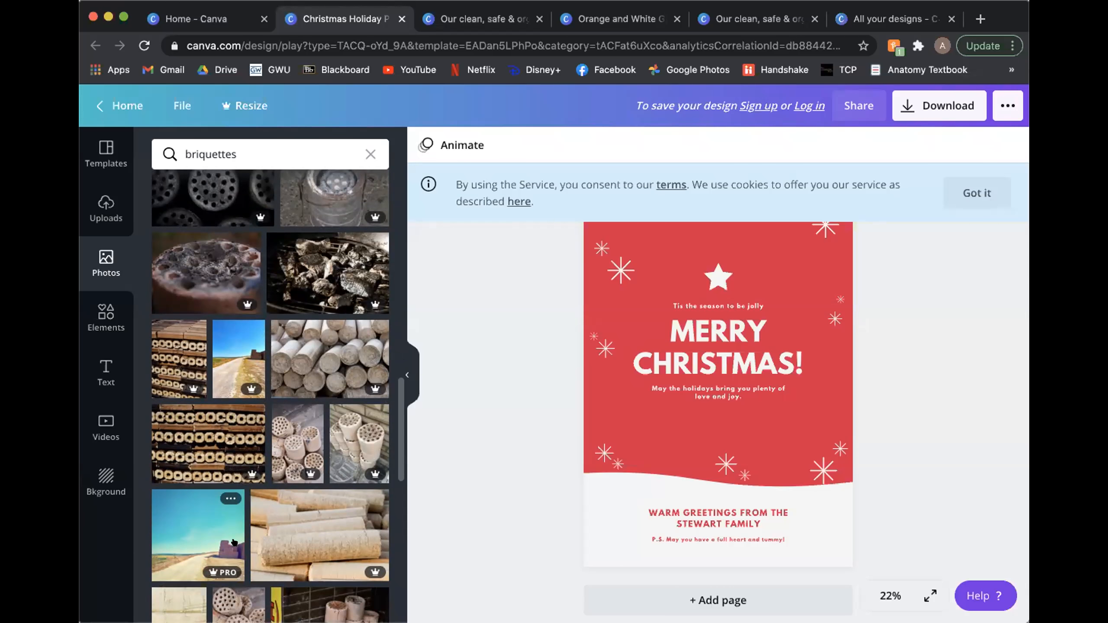
{"action": "scroll", "coordinate": [235, 541], "scroll_direction": "down", "scroll_amount": 2}
{"action": "scroll", "coordinate": [234, 543], "scroll_direction": "down", "scroll_amount": 8}
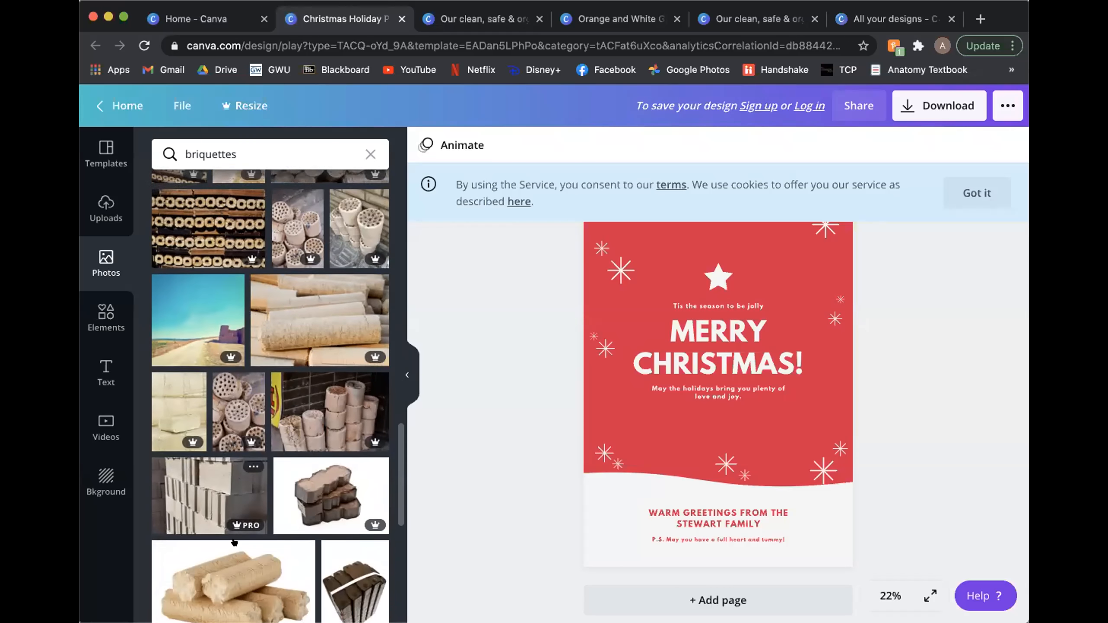
{"action": "scroll", "coordinate": [238, 538], "scroll_direction": "down", "scroll_amount": 1}
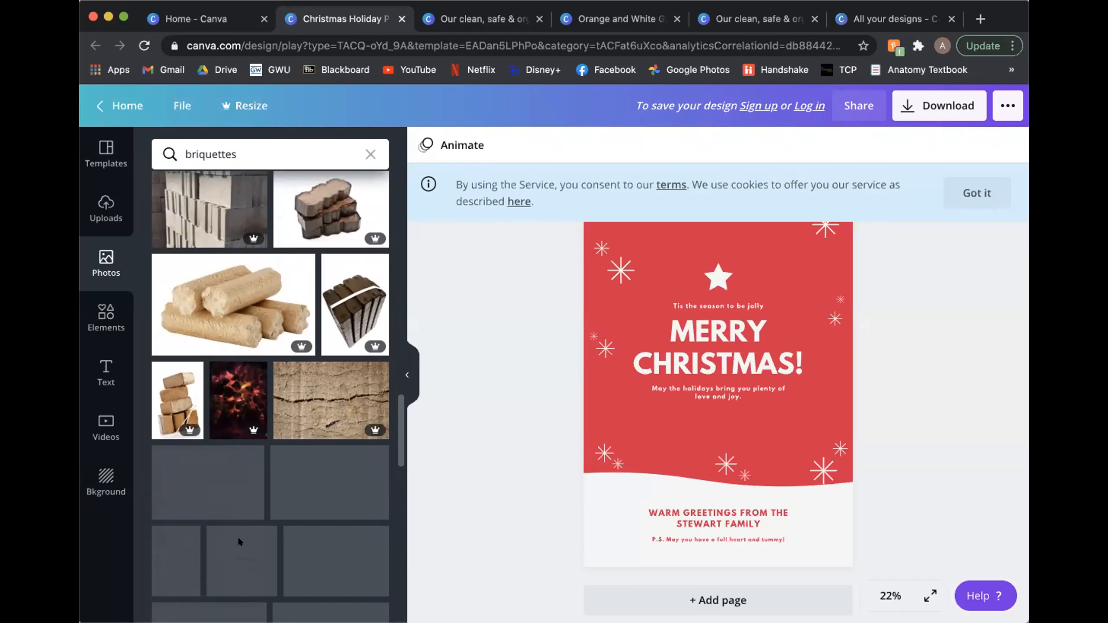
{"action": "scroll", "coordinate": [234, 535], "scroll_direction": "down", "scroll_amount": 9}
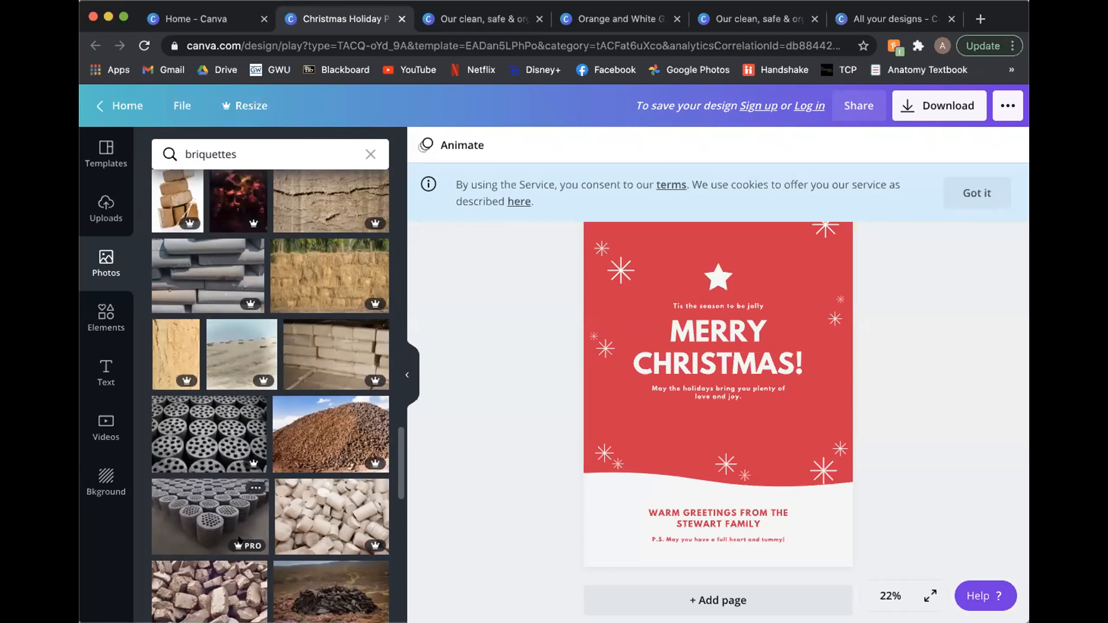
{"action": "scroll", "coordinate": [234, 535], "scroll_direction": "down", "scroll_amount": 2}
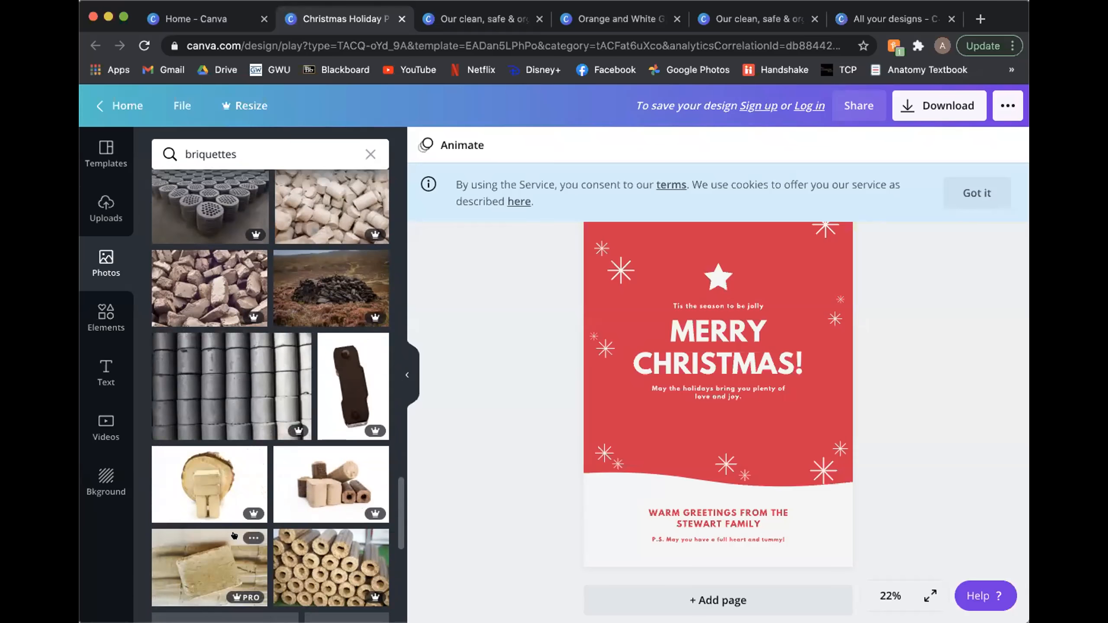
{"action": "scroll", "coordinate": [234, 536], "scroll_direction": "down", "scroll_amount": 4}
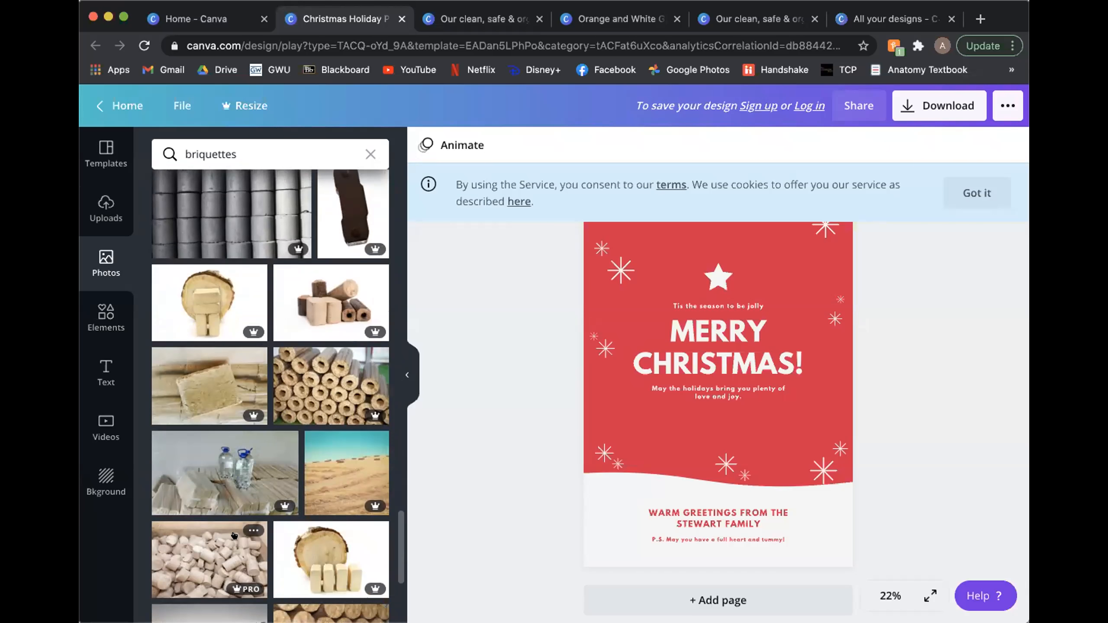
{"action": "scroll", "coordinate": [234, 535], "scroll_direction": "up", "scroll_amount": 6}
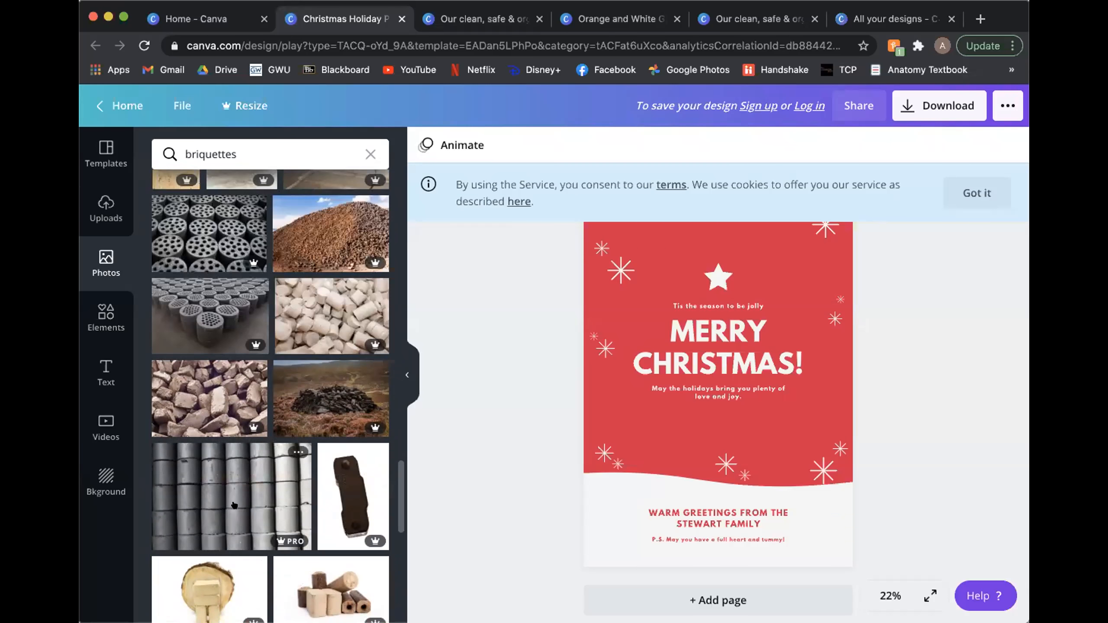
{"action": "scroll", "coordinate": [241, 433], "scroll_direction": "up", "scroll_amount": 1}
{"action": "scroll", "coordinate": [241, 434], "scroll_direction": "up", "scroll_amount": 5}
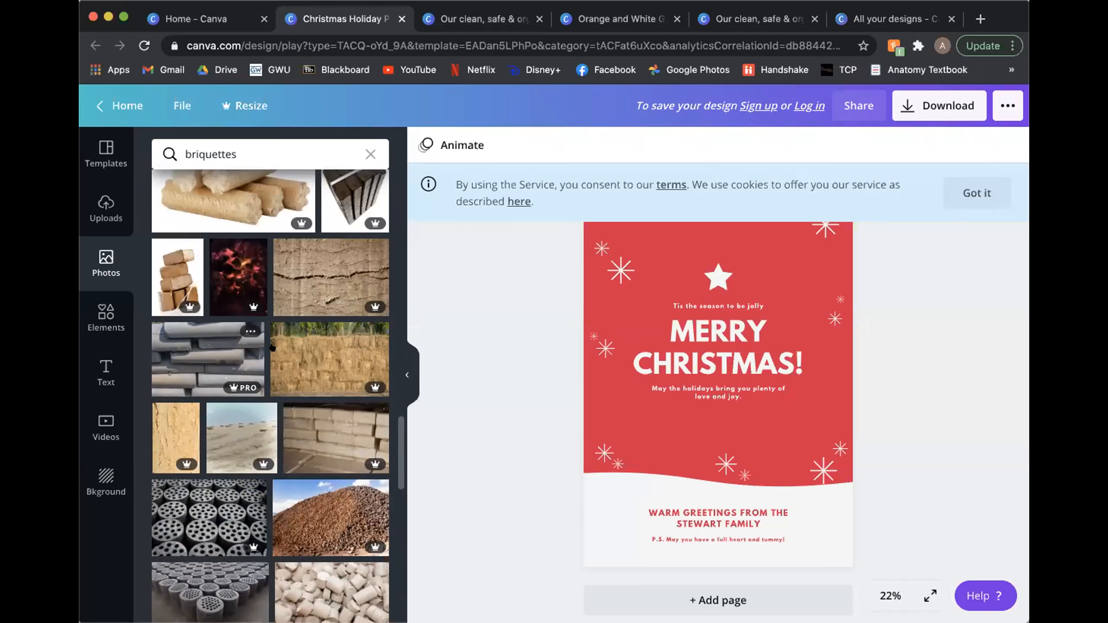
{"action": "scroll", "coordinate": [270, 347], "scroll_direction": "up", "scroll_amount": 9}
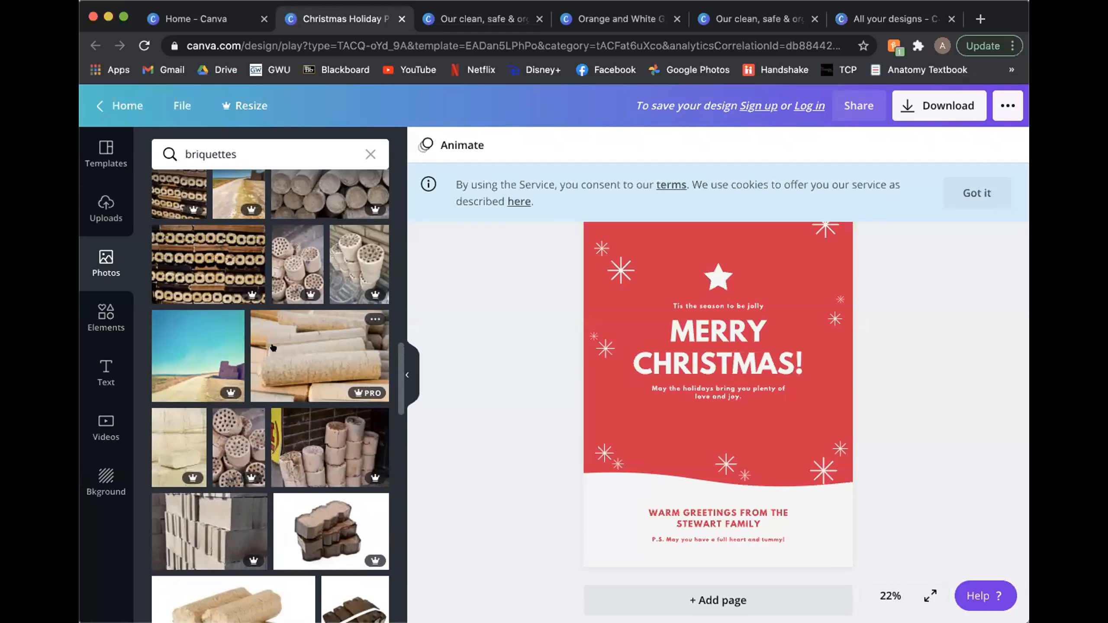
{"action": "scroll", "coordinate": [273, 347], "scroll_direction": "down", "scroll_amount": 3}
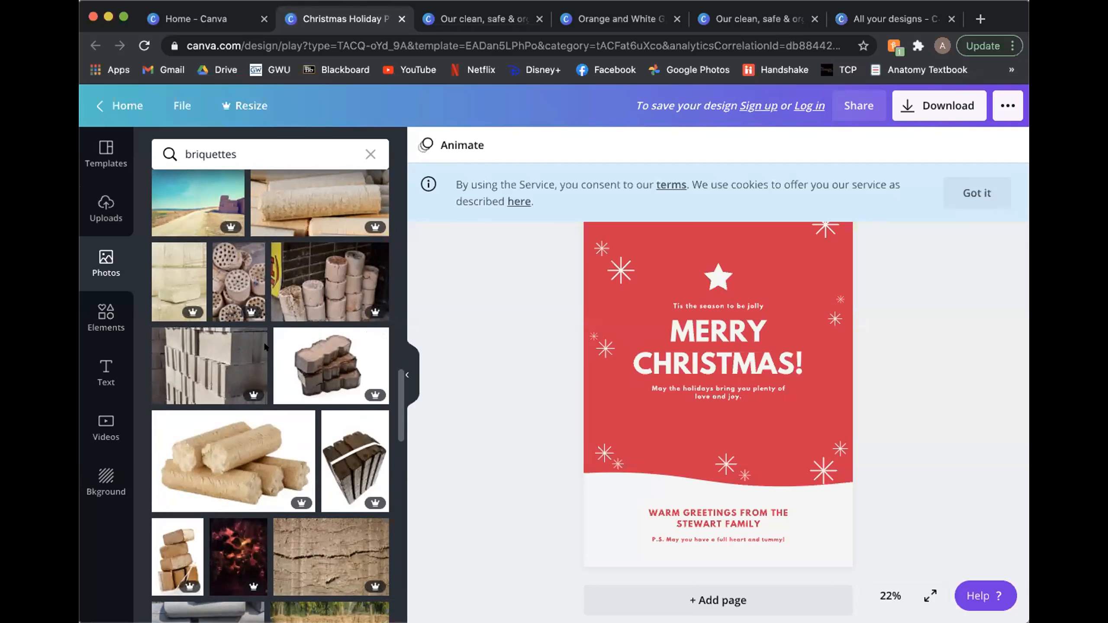
{"action": "scroll", "coordinate": [265, 347], "scroll_direction": "up", "scroll_amount": 2}
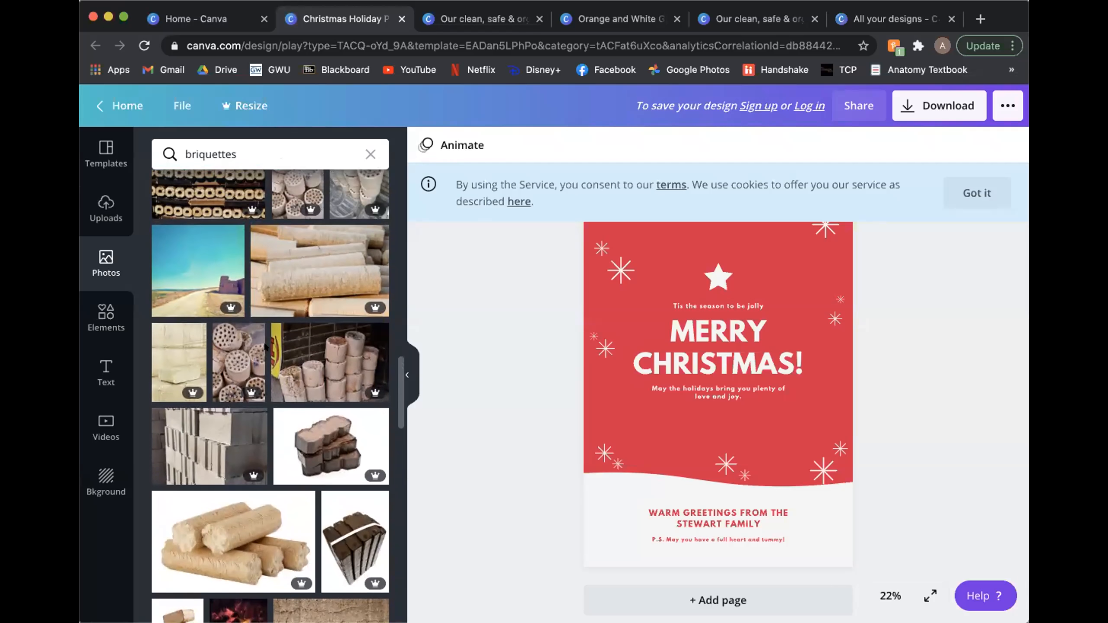
{"action": "scroll", "coordinate": [265, 347], "scroll_direction": "up", "scroll_amount": 3}
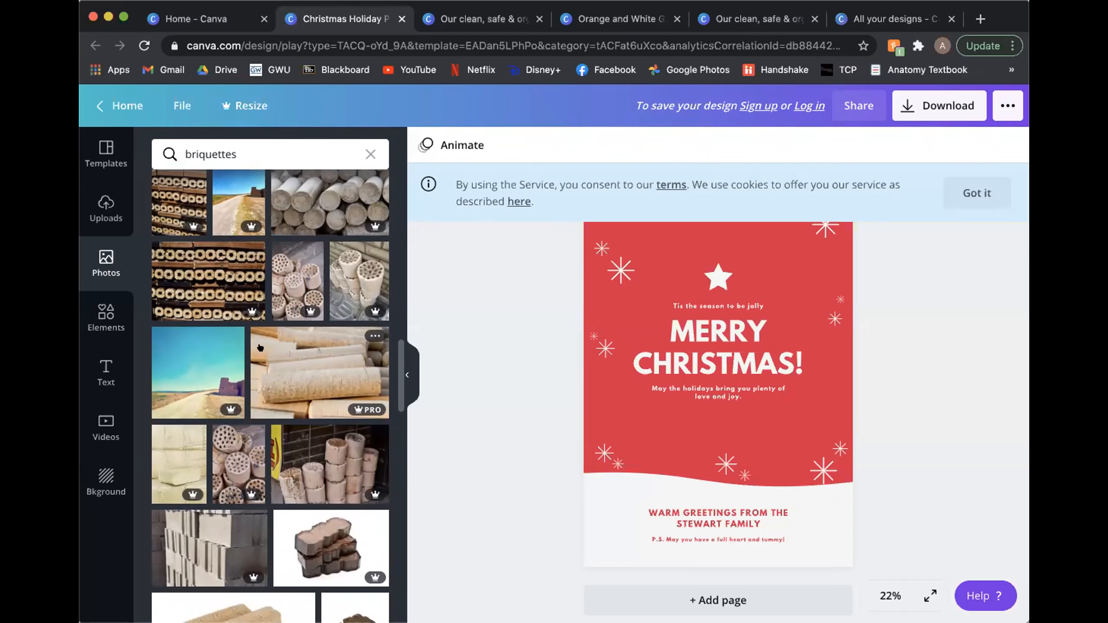
{"action": "scroll", "coordinate": [239, 325], "scroll_direction": "up", "scroll_amount": 2}
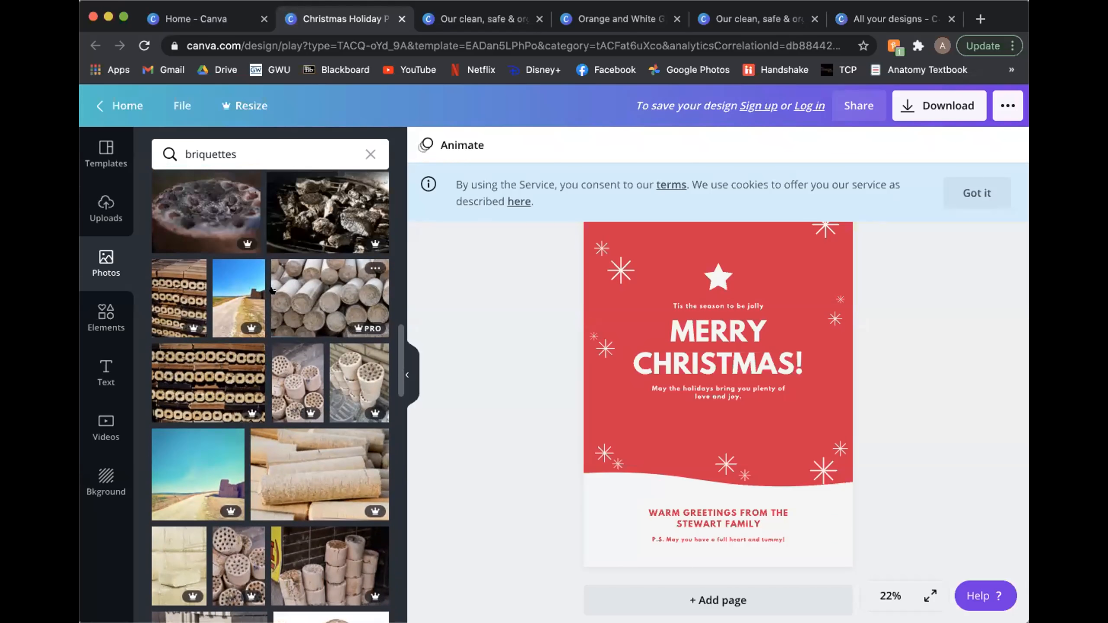
{"action": "scroll", "coordinate": [239, 325], "scroll_direction": "up", "scroll_amount": 5}
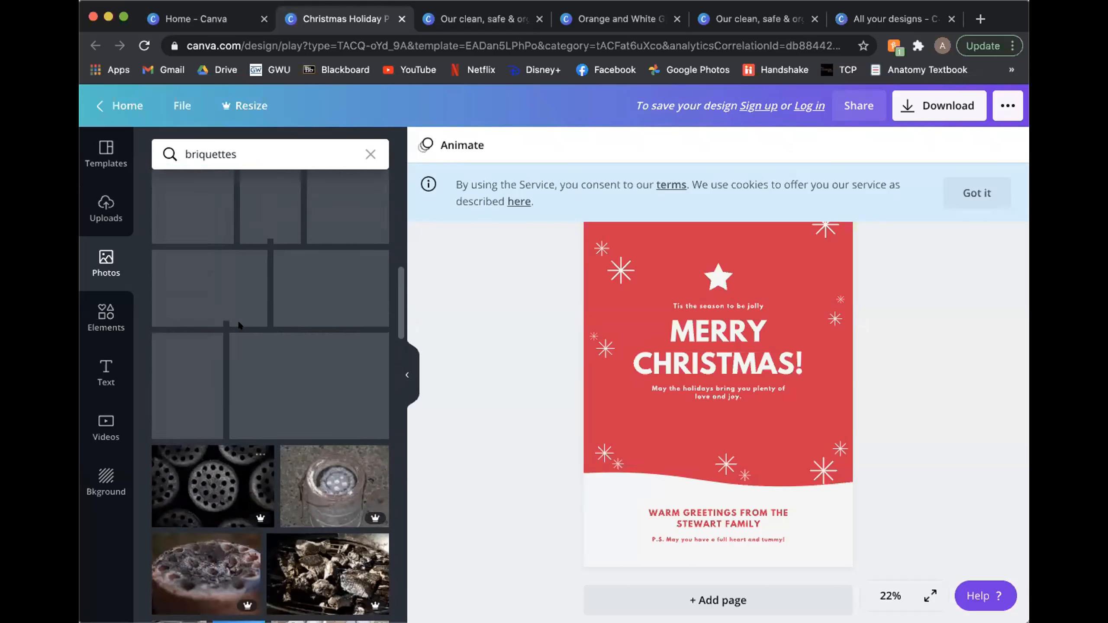
{"action": "scroll", "coordinate": [237, 320], "scroll_direction": "up", "scroll_amount": 5}
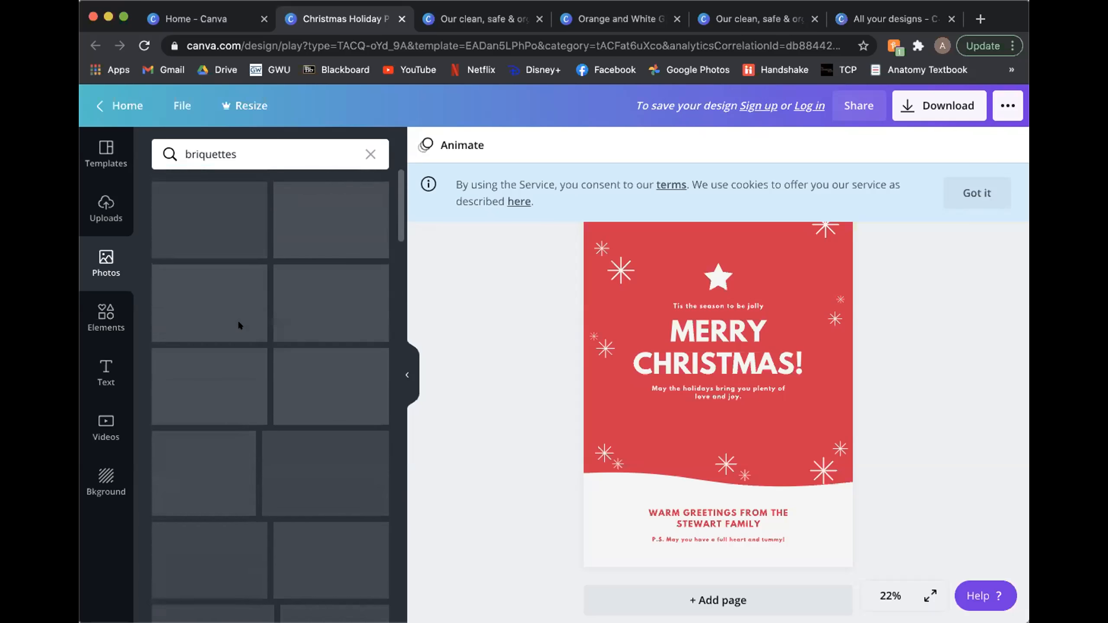
Step: Add the free photo of briquettes on a grill to the poster's red area and enlarge it slightly over the Merry Christmas heading
{"action": "left_click_drag", "start_coordinate": [258, 225], "coordinate": [678, 328]}
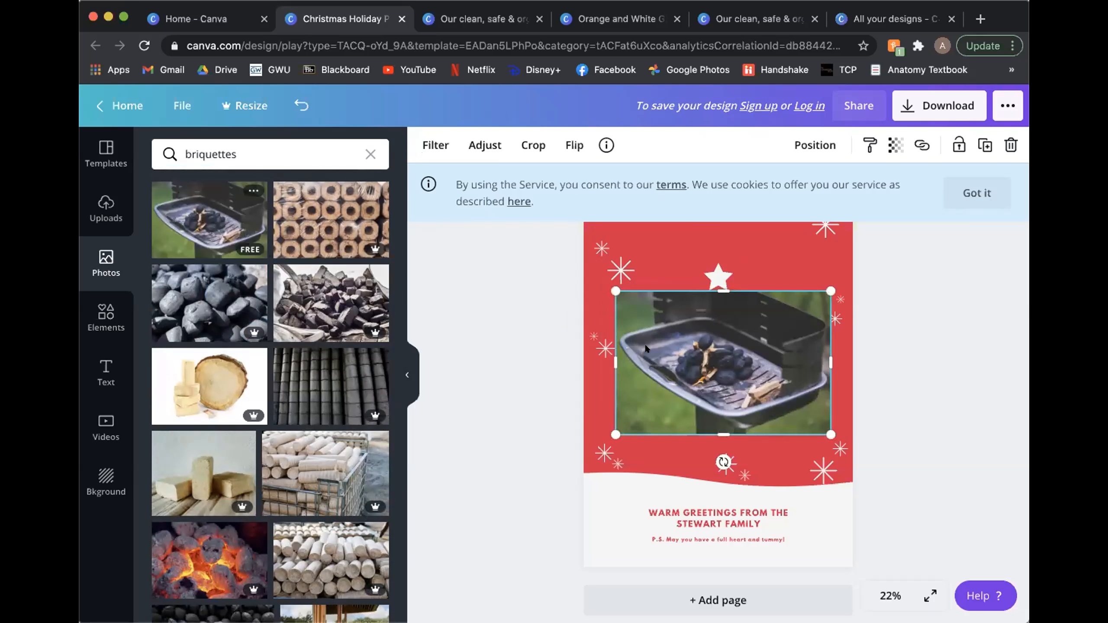
{"action": "left_click_drag", "start_coordinate": [622, 422], "coordinate": [580, 437]}
{"action": "left_click_drag", "start_coordinate": [740, 349], "coordinate": [741, 348]}
{"action": "left_click", "coordinate": [471, 393]}
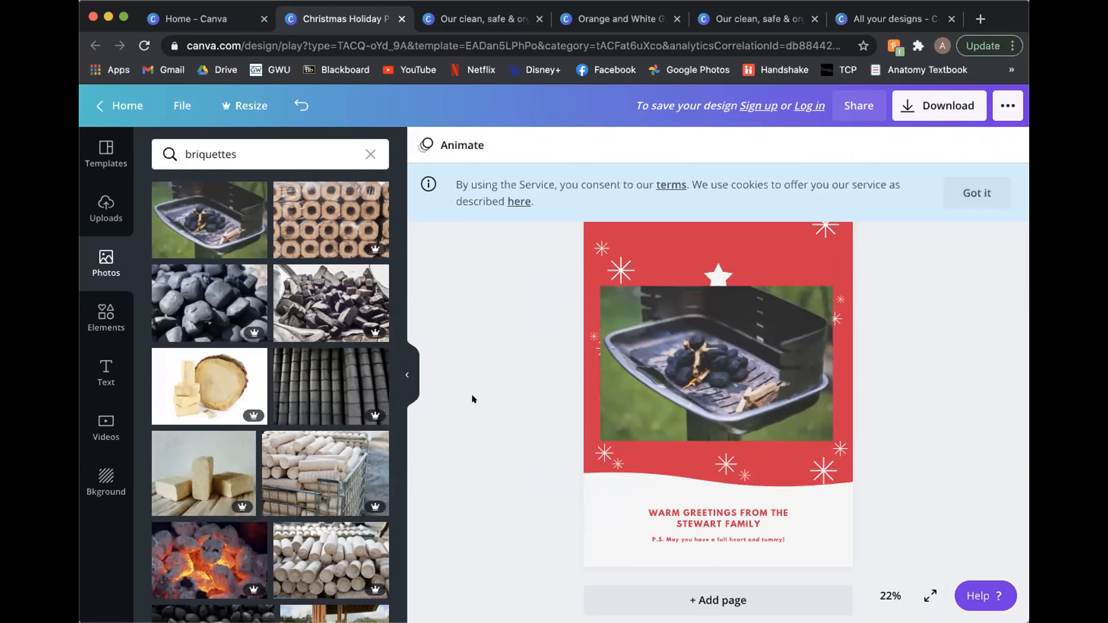
Step: Look through the elements library and search its icons and shapes for "cookstove"
{"action": "left_click", "coordinate": [406, 375]}
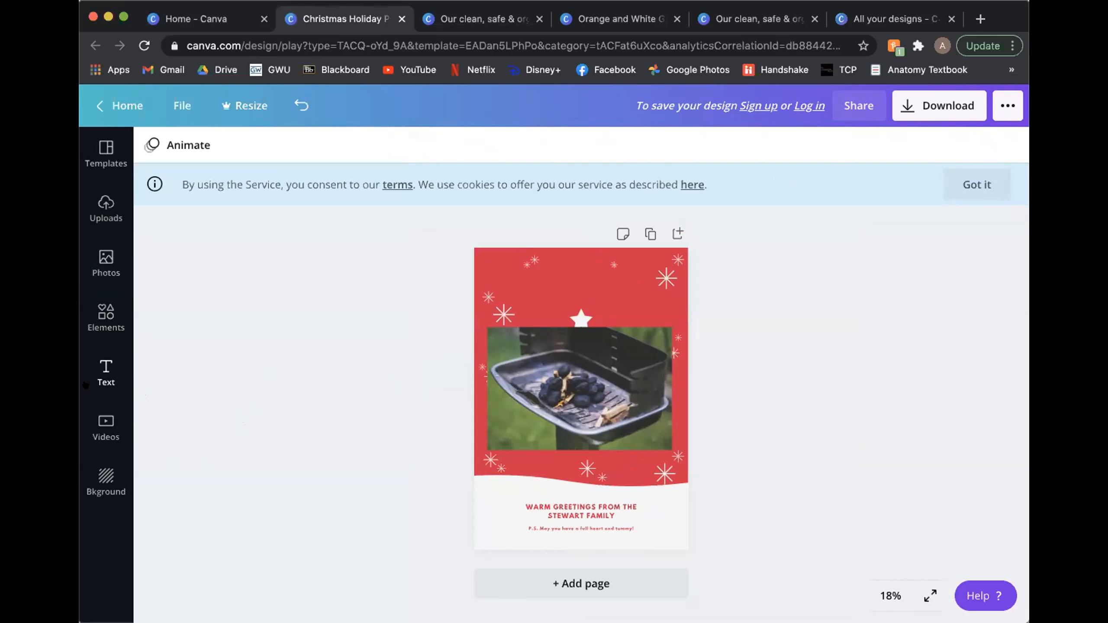
{"action": "left_click", "coordinate": [106, 314]}
{"action": "scroll", "coordinate": [242, 348], "scroll_direction": "down", "scroll_amount": 1}
{"action": "scroll", "coordinate": [242, 348], "scroll_direction": "up", "scroll_amount": 1}
{"action": "left_click", "coordinate": [255, 142]}
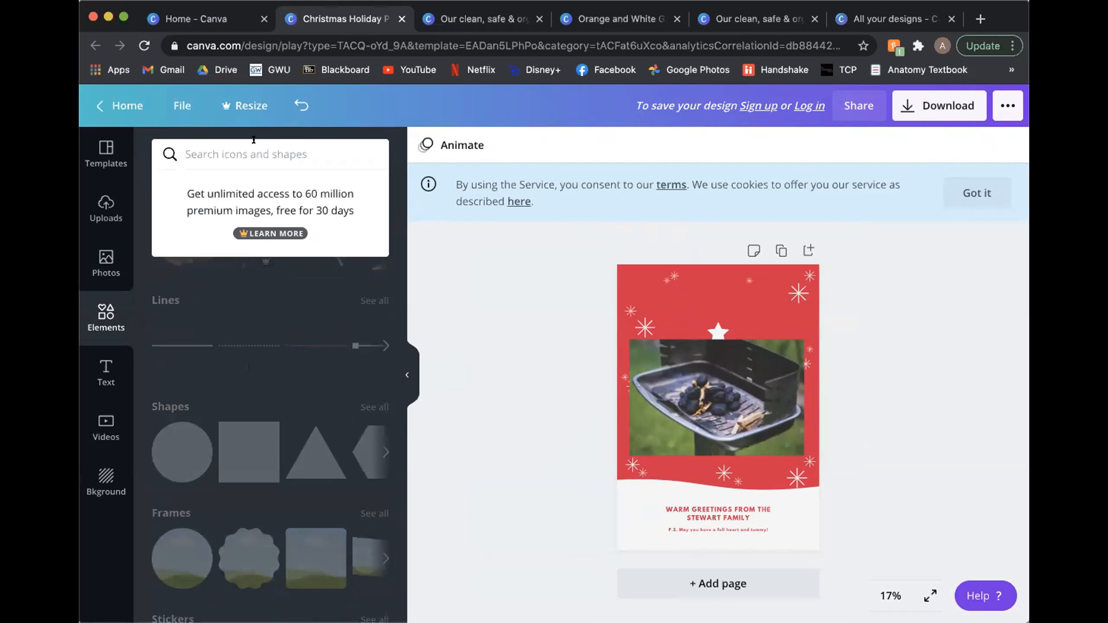
{"action": "type", "text": "cookstove"}
{"action": "key", "text": "Return"}
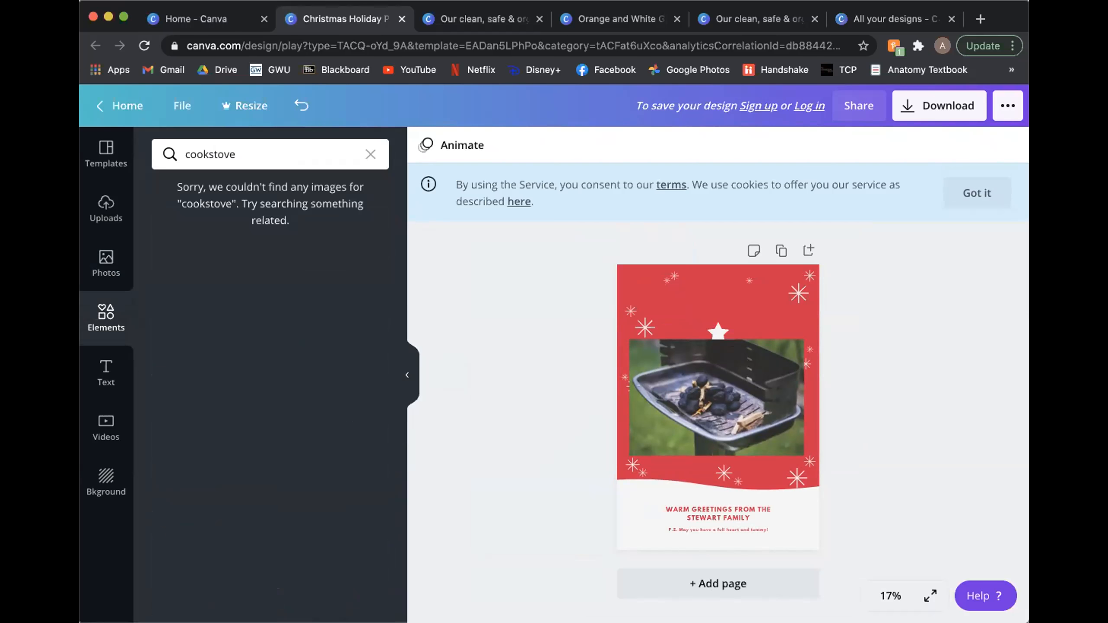
Step: Search the elements library for "fire" instead and examine the flame graphics in the results
{"action": "left_click_drag", "start_coordinate": [266, 138], "coordinate": [178, 143]}
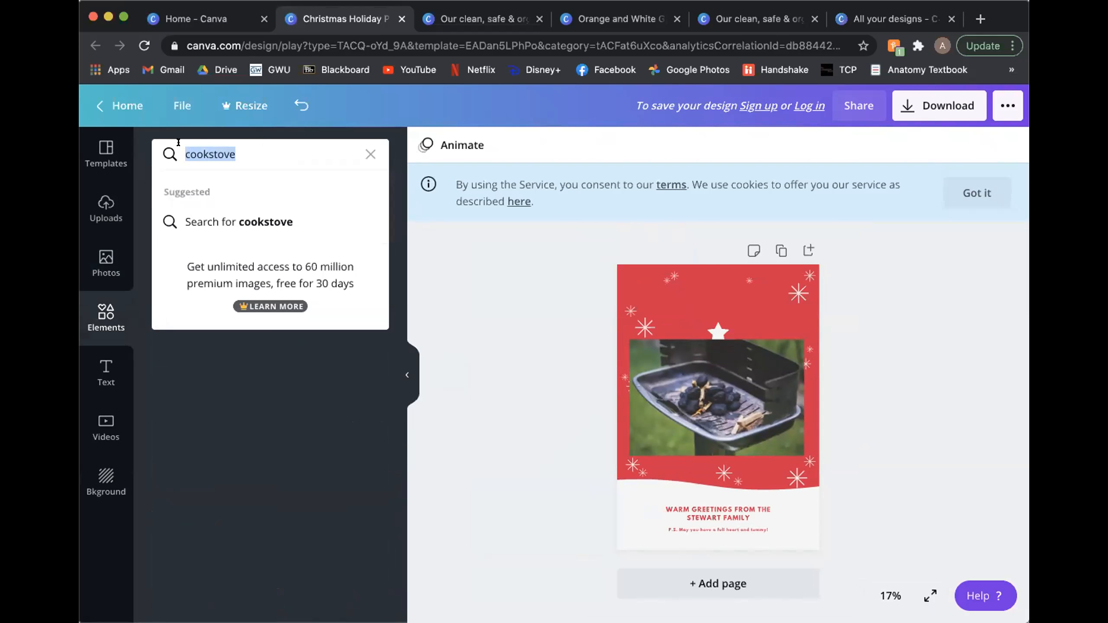
{"action": "type", "text": "fire"}
{"action": "key", "text": "Return"}
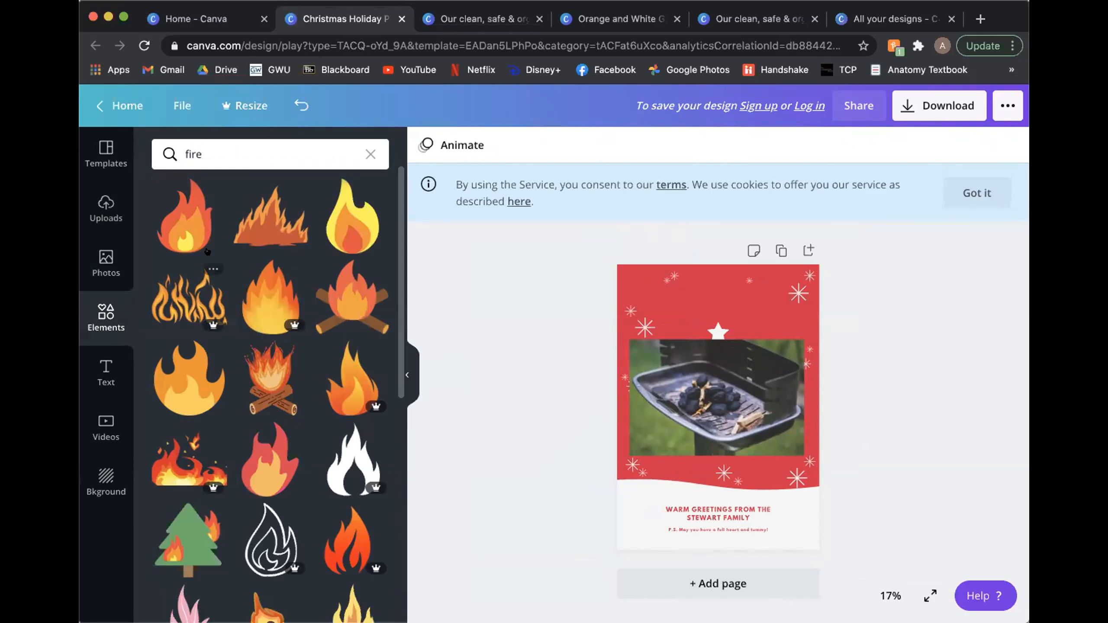
{"action": "scroll", "coordinate": [207, 251], "scroll_direction": "up", "scroll_amount": 2}
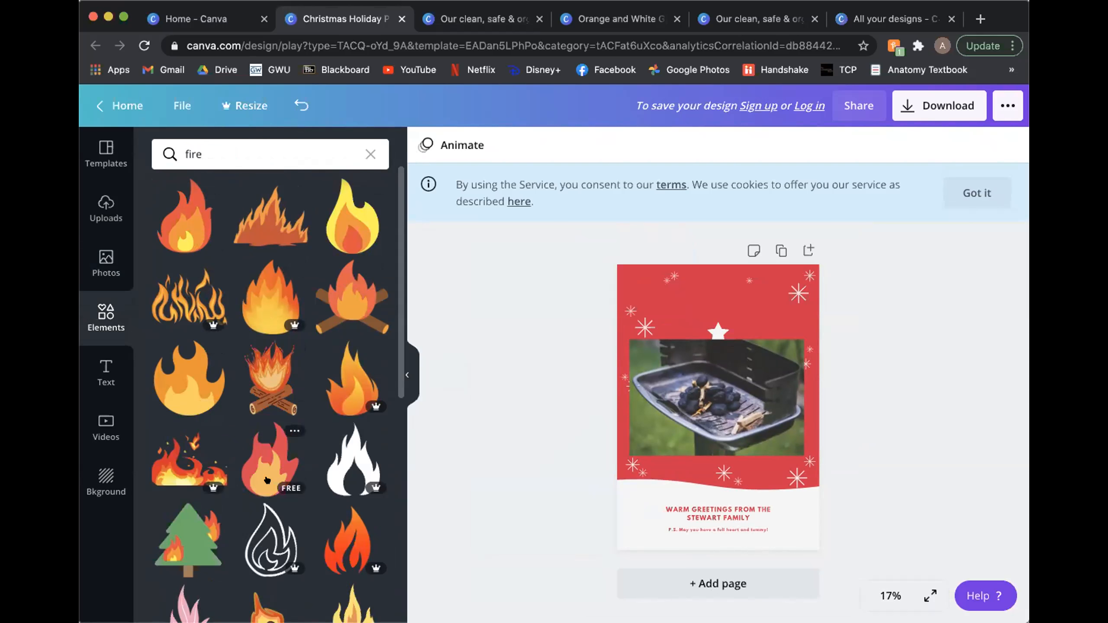
{"action": "scroll", "coordinate": [245, 510], "scroll_direction": "down", "scroll_amount": 3}
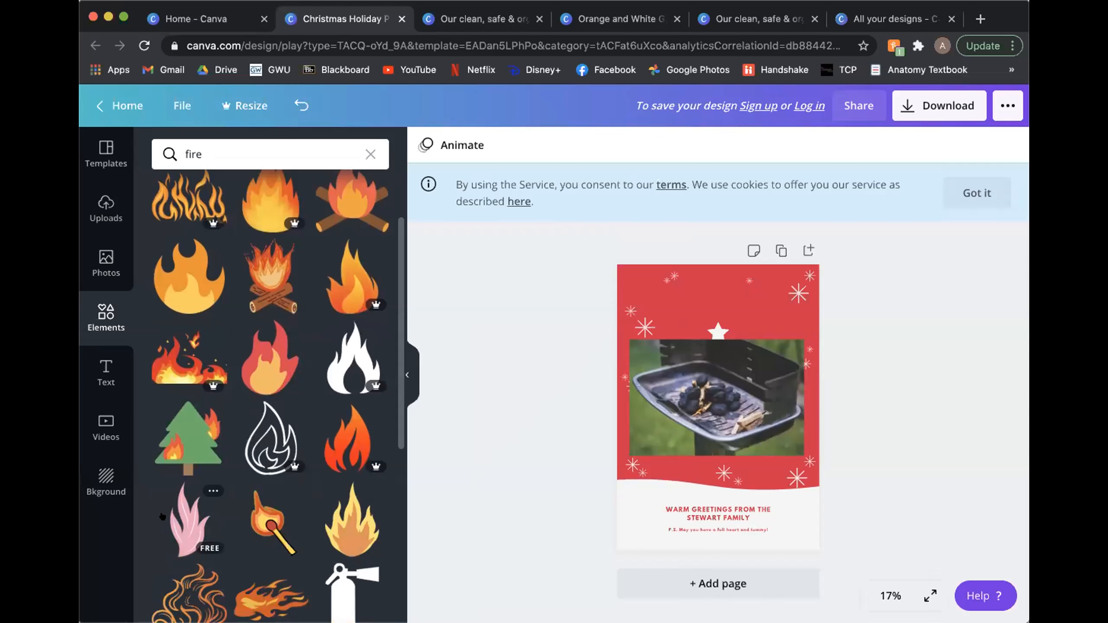
{"action": "scroll", "coordinate": [162, 516], "scroll_direction": "down", "scroll_amount": 4}
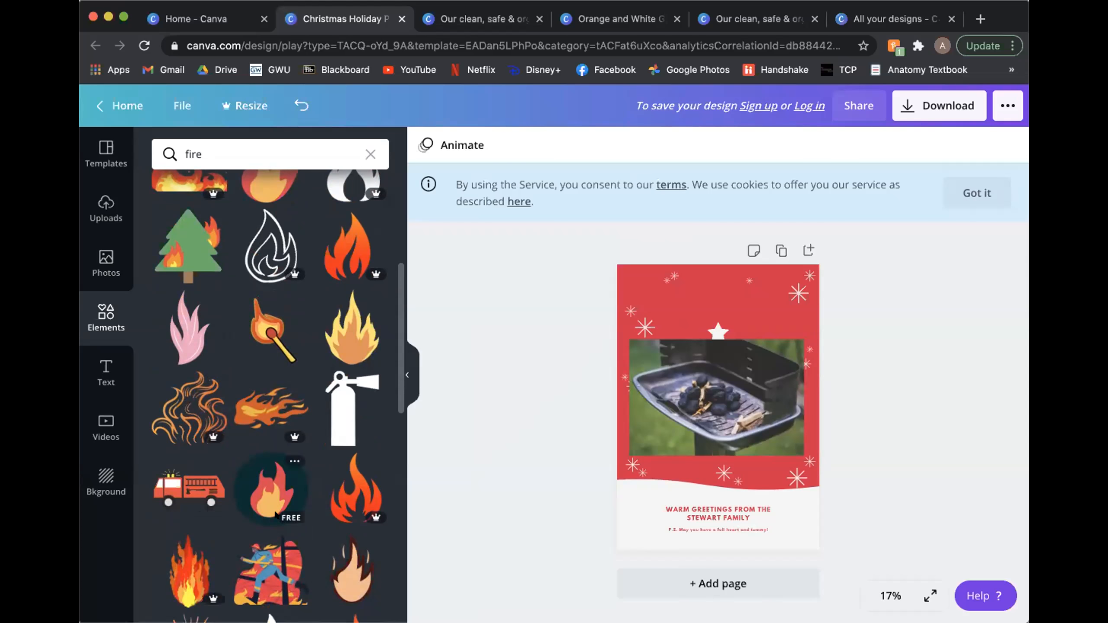
{"action": "scroll", "coordinate": [270, 505], "scroll_direction": "up", "scroll_amount": 5}
{"action": "left_click", "coordinate": [206, 142]}
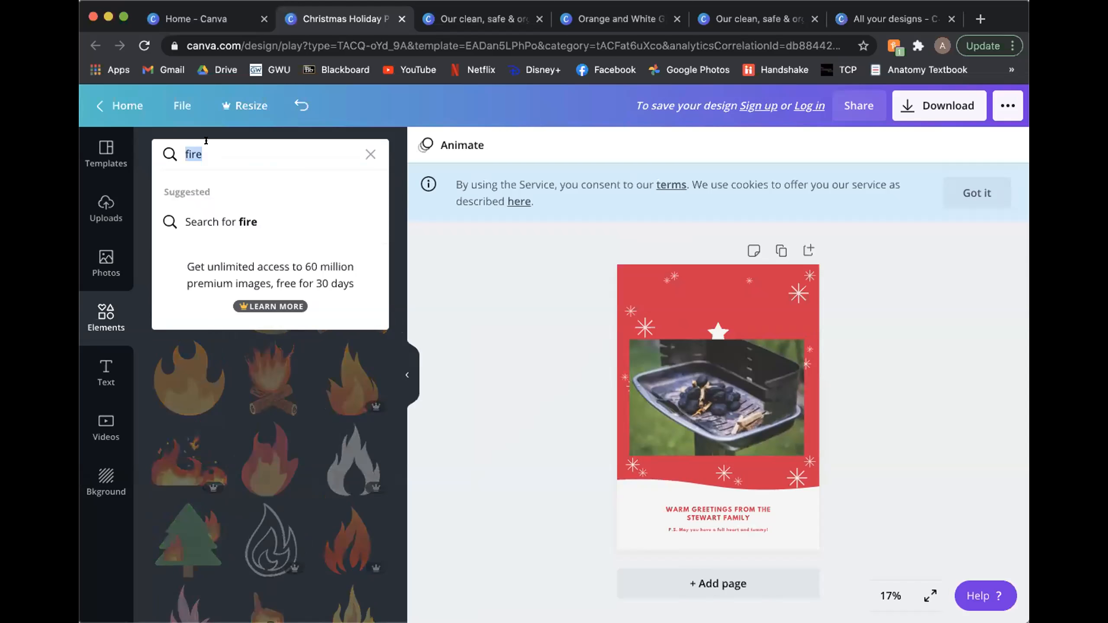
Step: Search the elements library for "briquettes" and examine the graphics in the results
{"action": "key", "text": "BackSpace"}
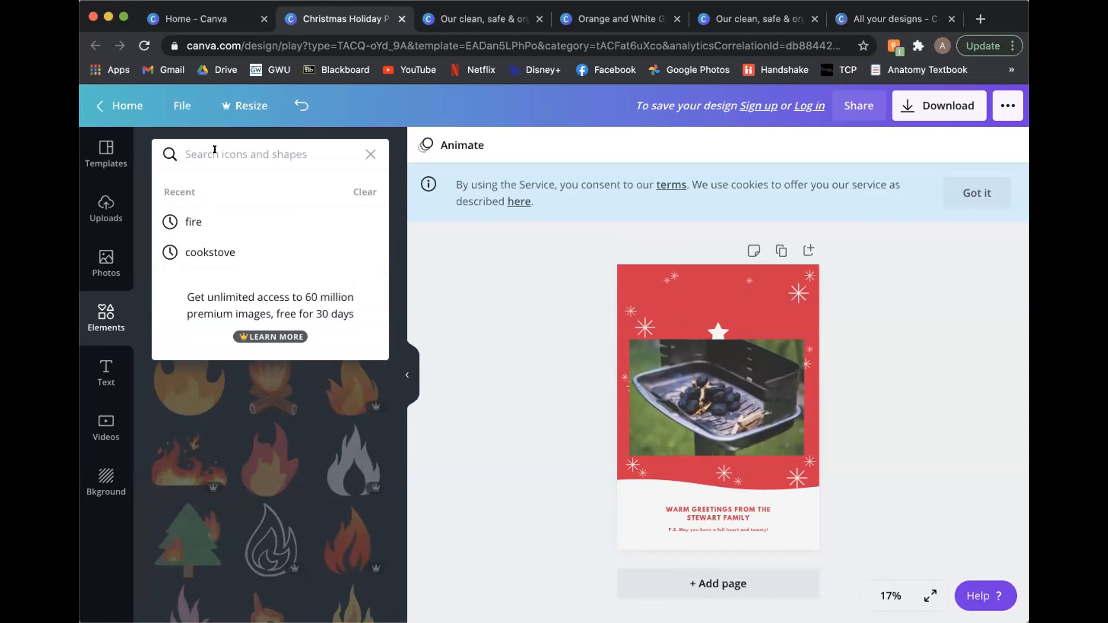
{"action": "type", "text": "briquettes"}
{"action": "key", "text": "Return"}
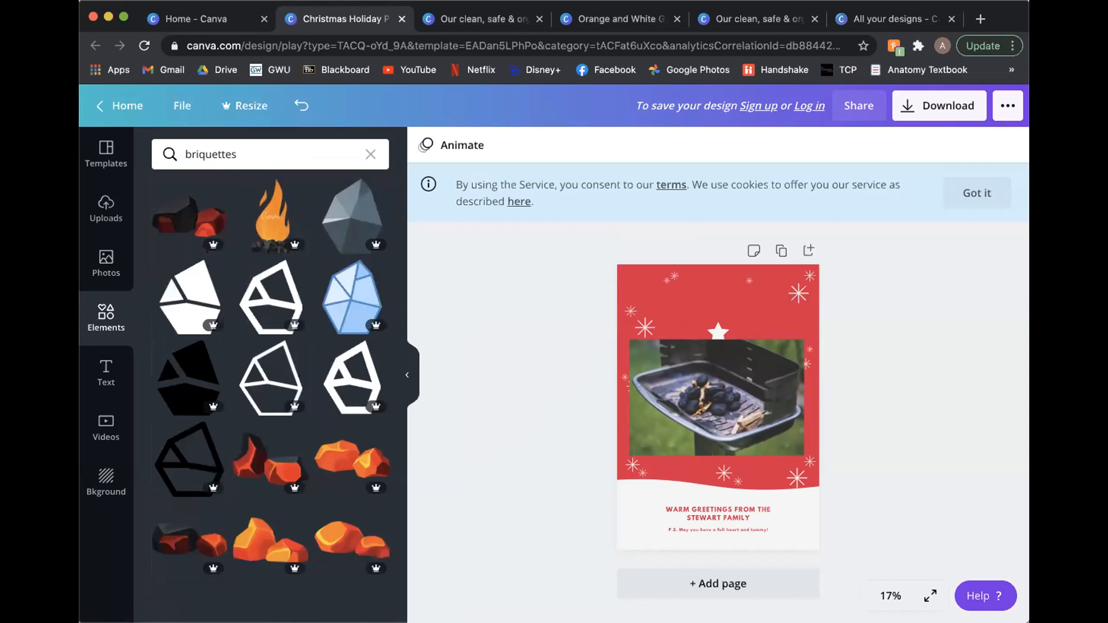
{"action": "scroll", "coordinate": [188, 375], "scroll_direction": "down", "scroll_amount": 2}
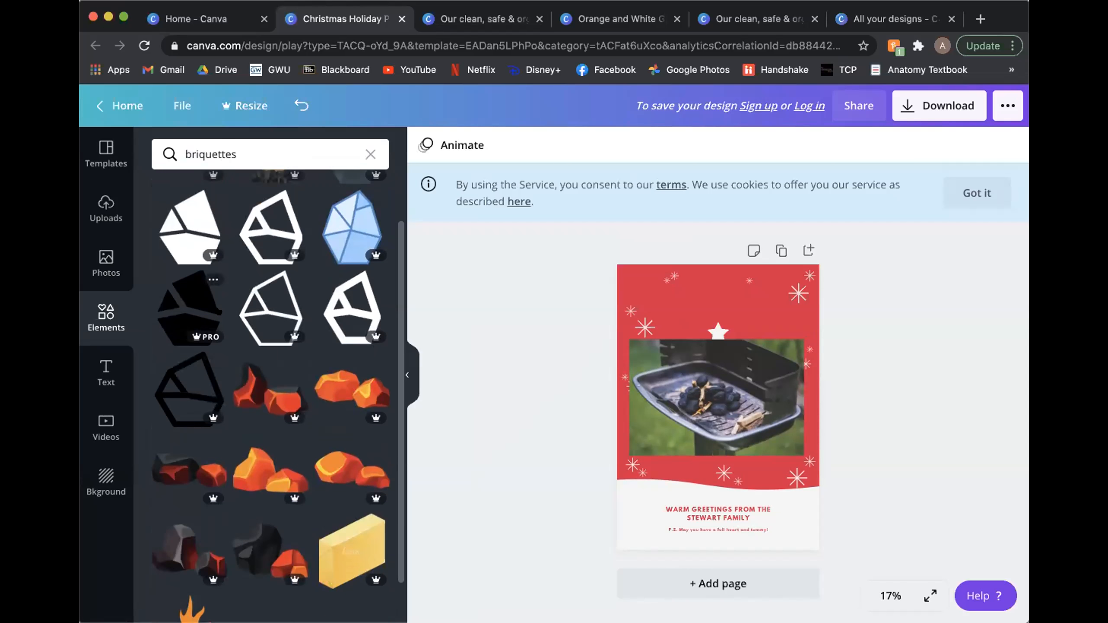
{"action": "scroll", "coordinate": [187, 305], "scroll_direction": "up", "scroll_amount": 2}
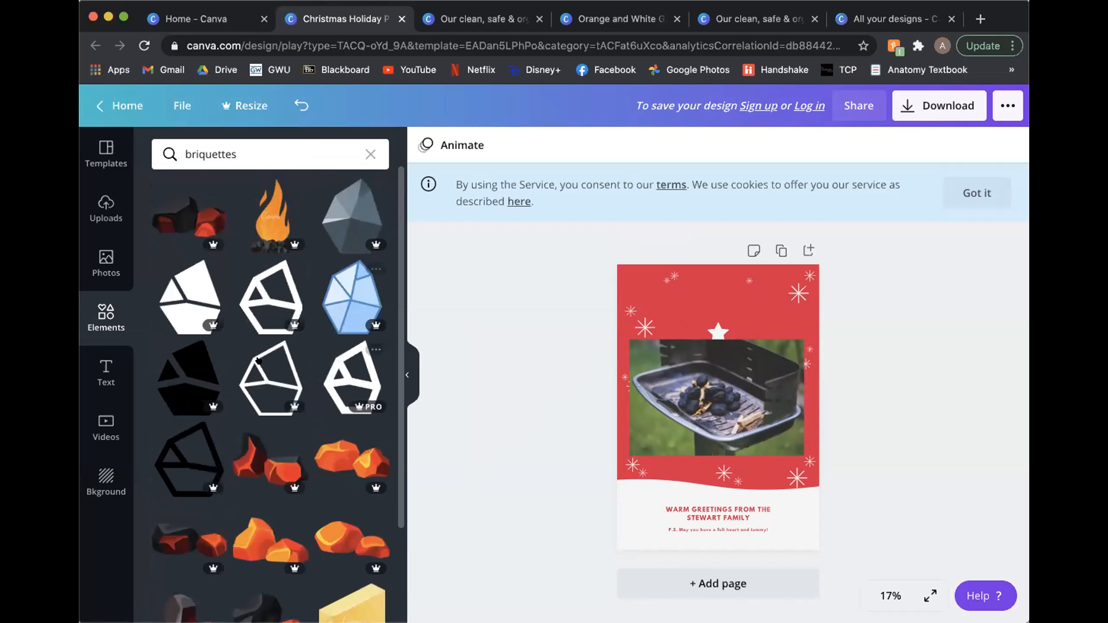
{"action": "scroll", "coordinate": [258, 361], "scroll_direction": "down", "scroll_amount": 3}
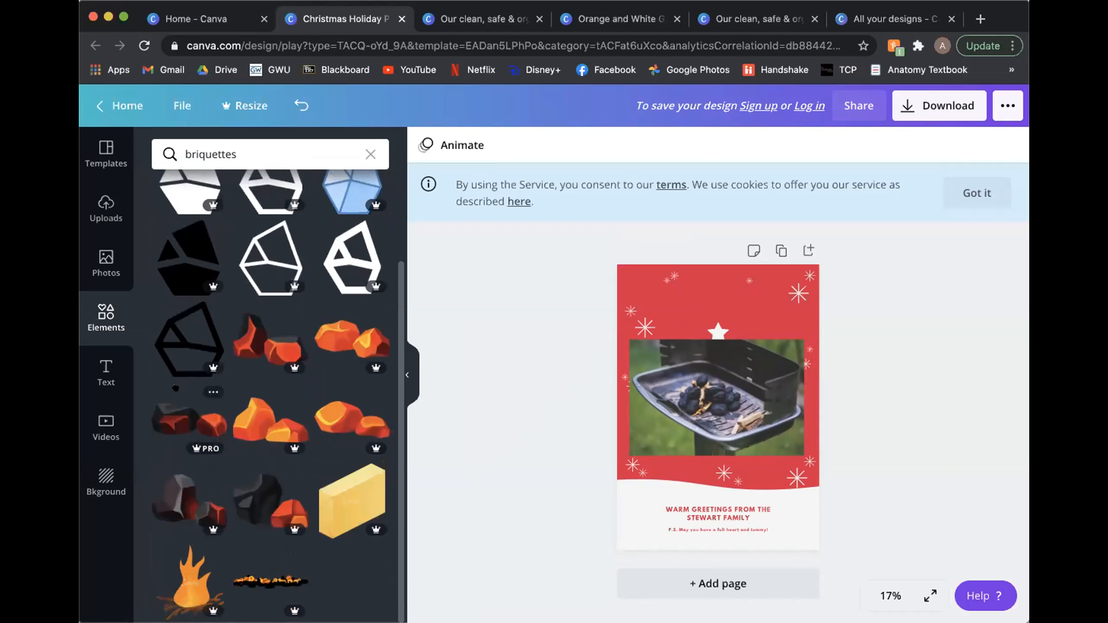
{"action": "scroll", "coordinate": [226, 347], "scroll_direction": "up", "scroll_amount": 3}
{"action": "scroll", "coordinate": [227, 347], "scroll_direction": "down", "scroll_amount": 1}
{"action": "scroll", "coordinate": [226, 347], "scroll_direction": "up", "scroll_amount": 1}
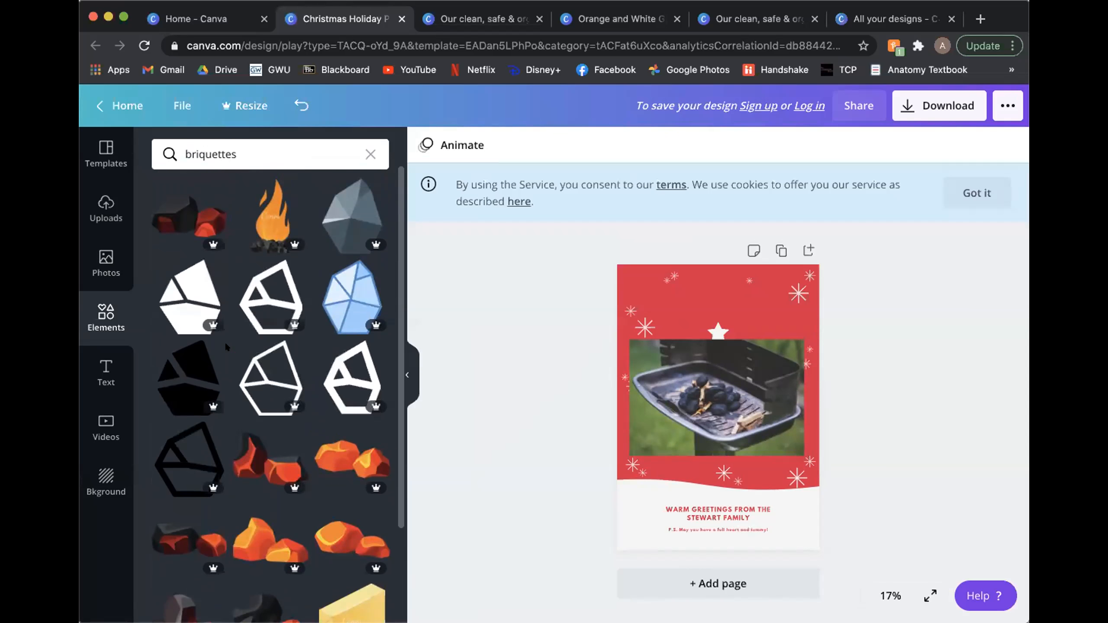
{"action": "scroll", "coordinate": [226, 347], "scroll_direction": "down", "scroll_amount": 3}
{"action": "scroll", "coordinate": [226, 347], "scroll_direction": "up", "scroll_amount": 3}
Step: Clear the elements search, look through the element categories and show the full Stickers collection
{"action": "left_click", "coordinate": [370, 153]}
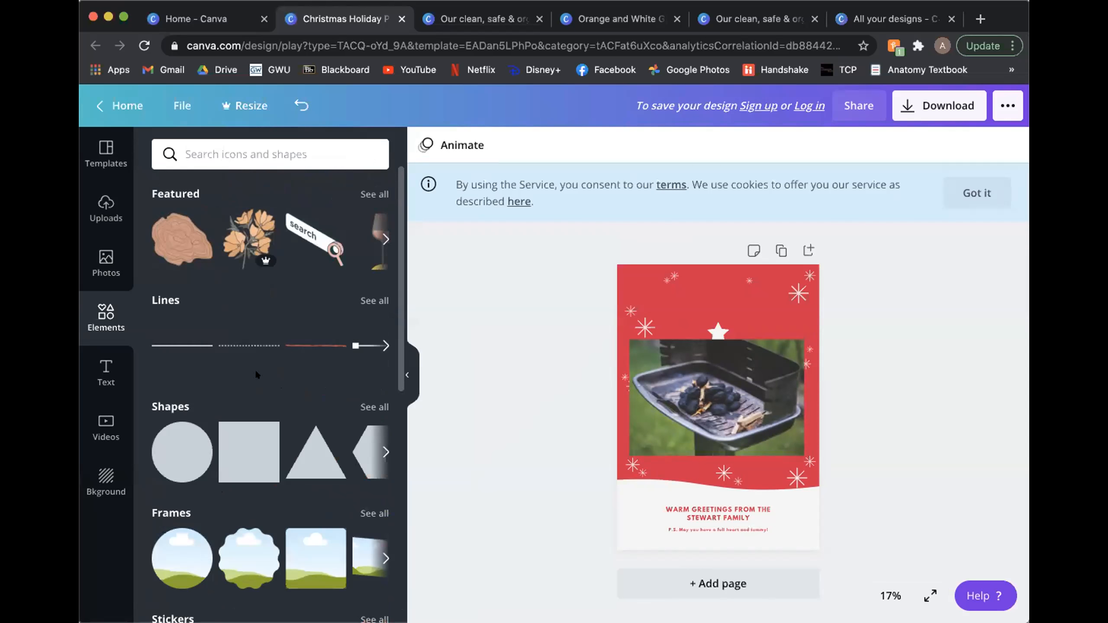
{"action": "scroll", "coordinate": [257, 375], "scroll_direction": "down", "scroll_amount": 10}
{"action": "scroll", "coordinate": [257, 374], "scroll_direction": "up", "scroll_amount": 4}
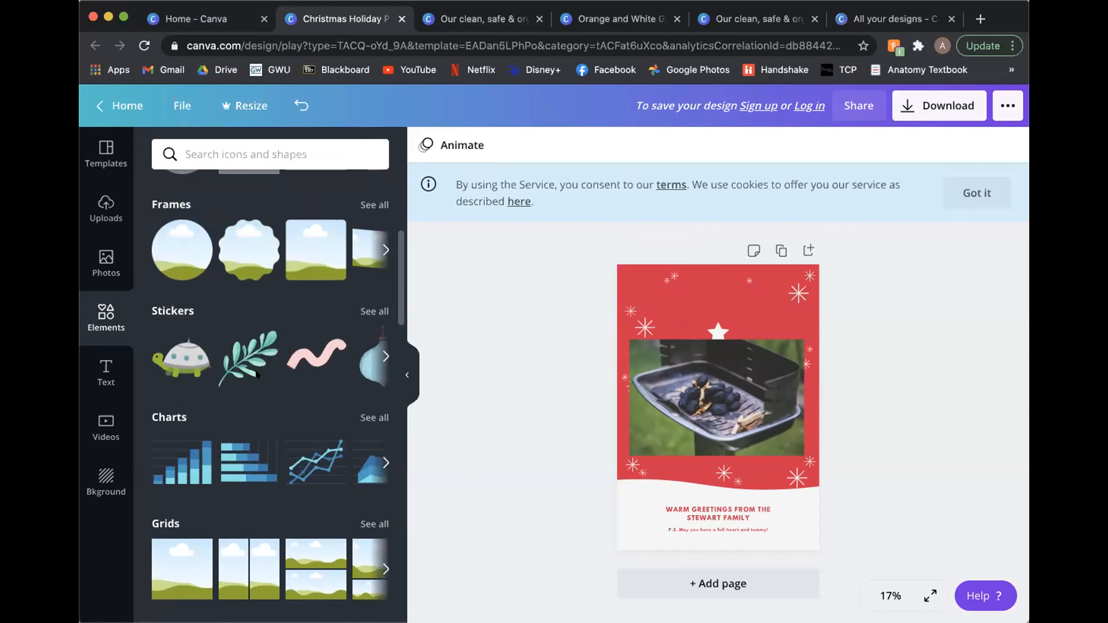
{"action": "left_click", "coordinate": [375, 311]}
Step: Replace the Stickers search term with "briquettes" and look through the matching elements again
{"action": "left_click", "coordinate": [256, 145]}
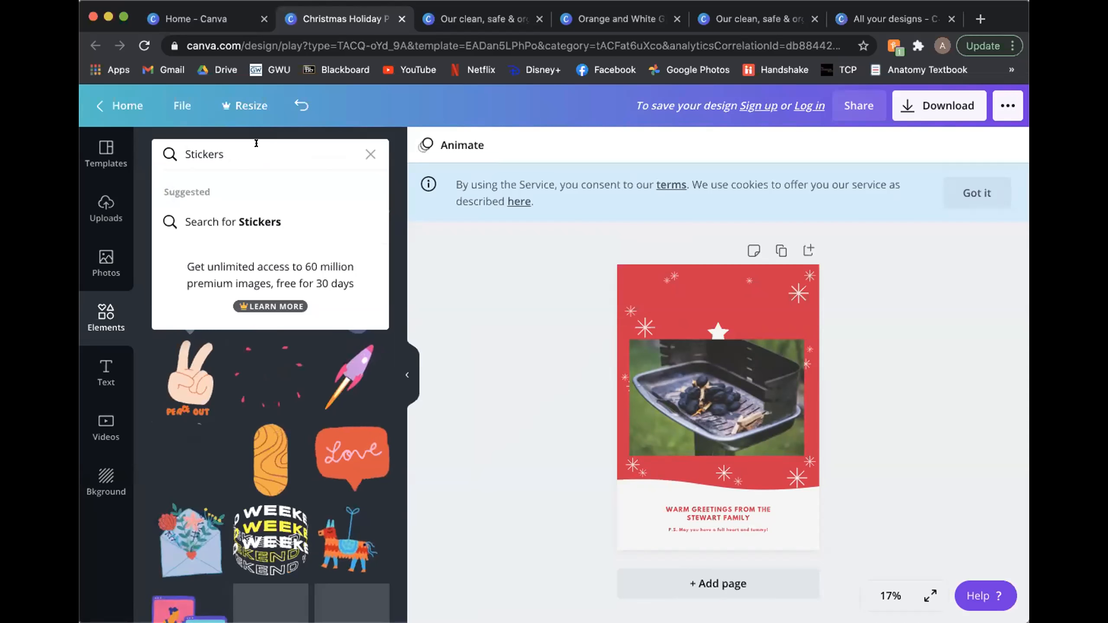
{"action": "key", "text": "super+a"}
{"action": "type", "text": "briquettes"}
{"action": "key", "text": "Return"}
{"action": "scroll", "coordinate": [271, 345], "scroll_direction": "down", "scroll_amount": 3}
{"action": "scroll", "coordinate": [228, 360], "scroll_direction": "up", "scroll_amount": 3}
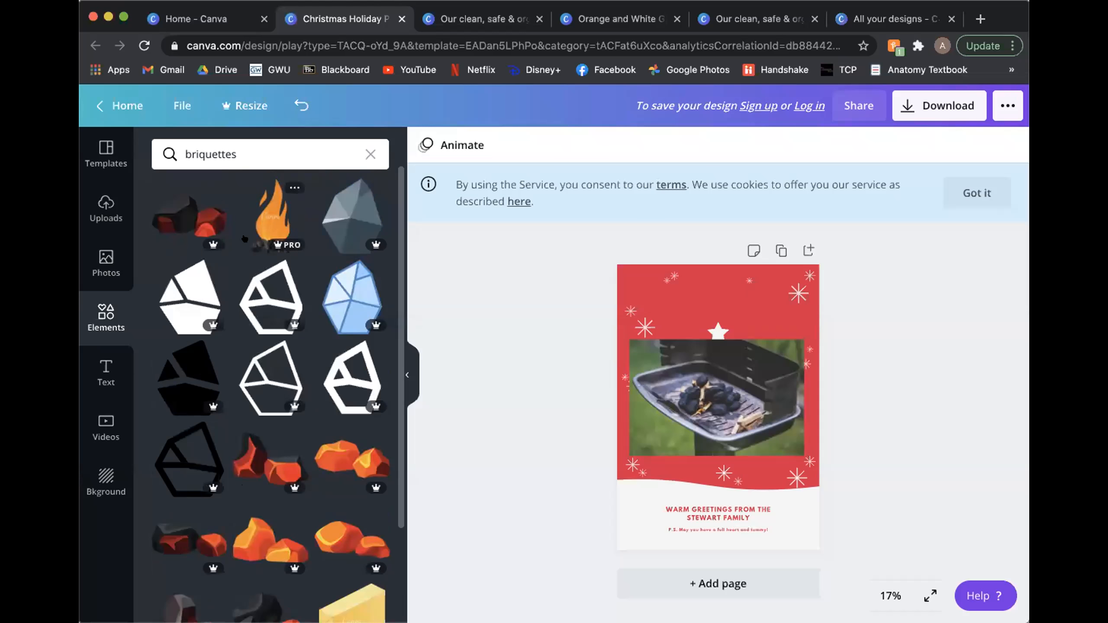
{"action": "scroll", "coordinate": [199, 420], "scroll_direction": "down", "scroll_amount": 1}
{"action": "scroll", "coordinate": [199, 420], "scroll_direction": "down", "scroll_amount": 3}
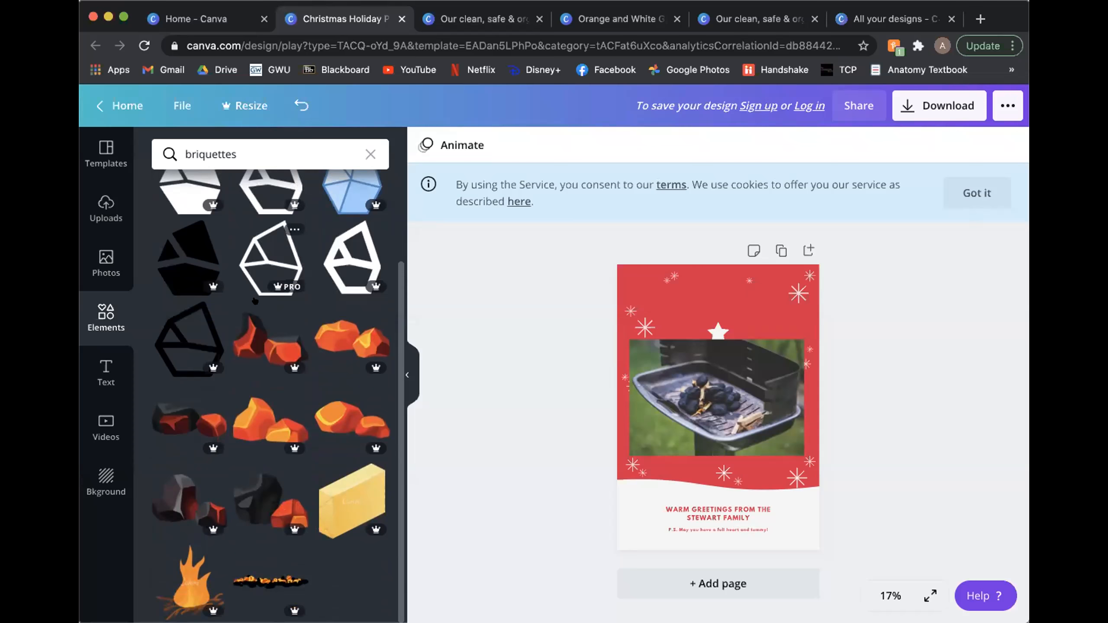
{"action": "scroll", "coordinate": [256, 300], "scroll_direction": "up", "scroll_amount": 1}
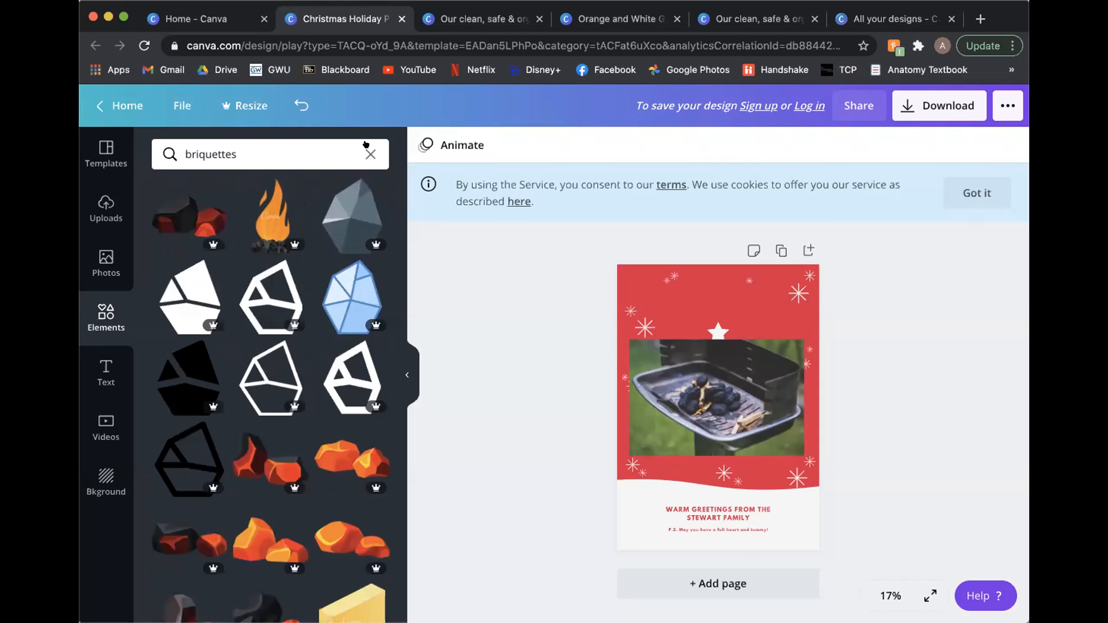
Step: Clear the briquettes search, reopen the full Stickers collection and browse its animated graphics
{"action": "left_click", "coordinate": [368, 152]}
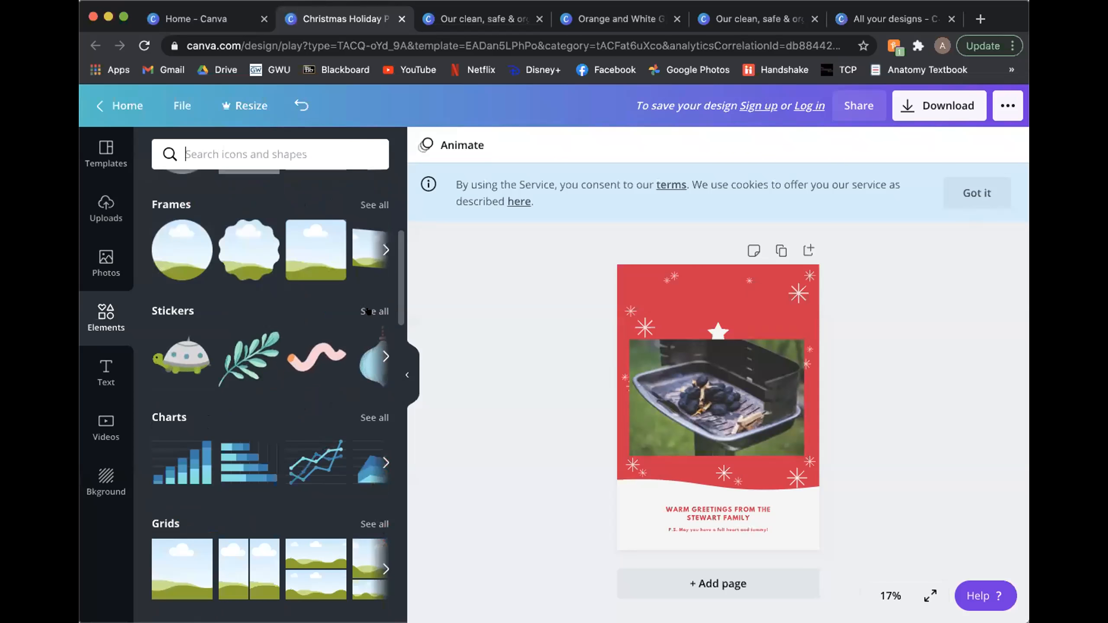
{"action": "left_click", "coordinate": [375, 312]}
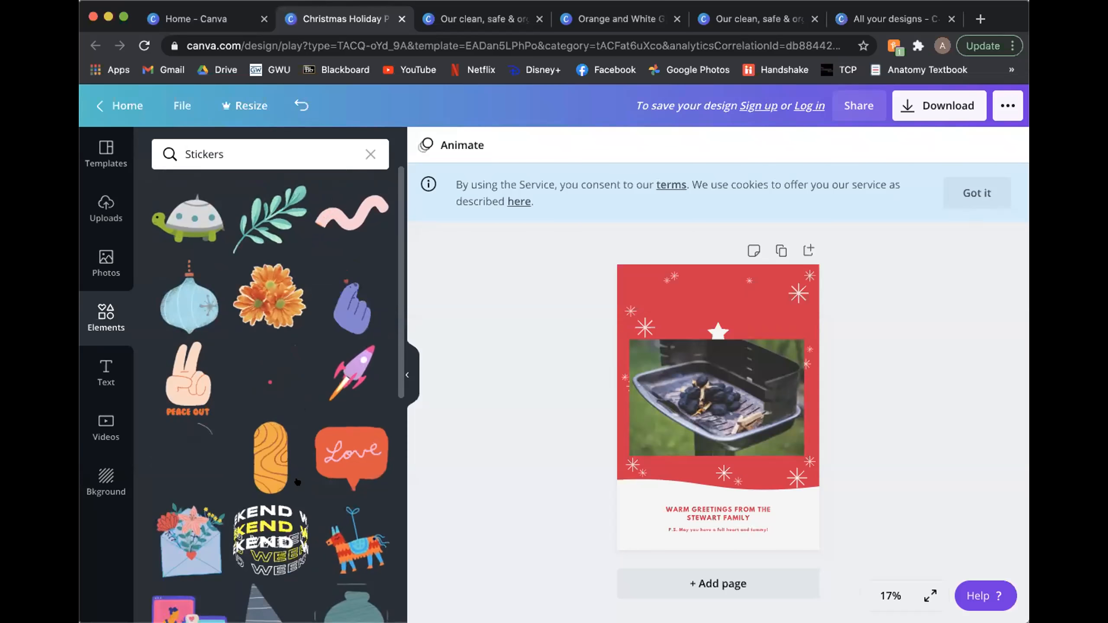
{"action": "scroll", "coordinate": [305, 458], "scroll_direction": "down", "scroll_amount": 10}
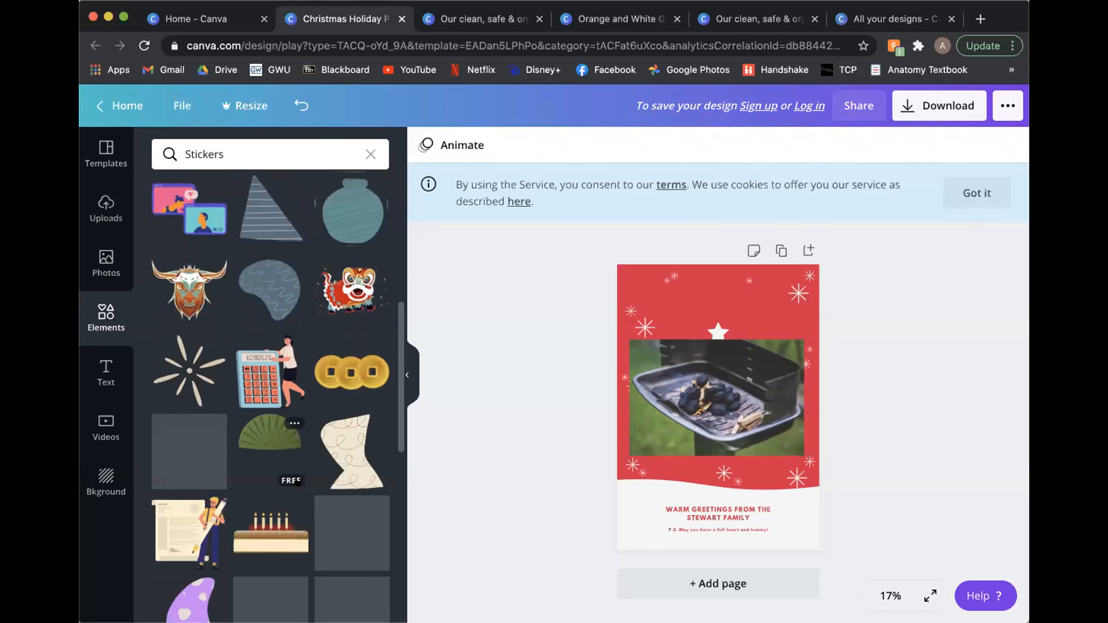
{"action": "scroll", "coordinate": [261, 479], "scroll_direction": "down", "scroll_amount": 2}
{"action": "scroll", "coordinate": [246, 480], "scroll_direction": "down", "scroll_amount": 10}
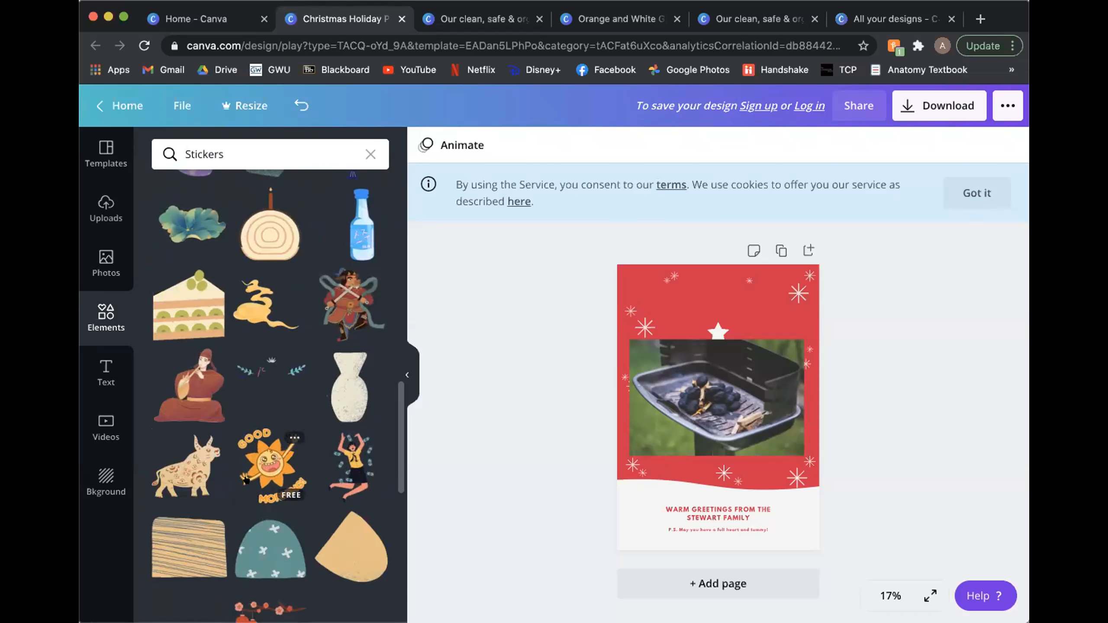
{"action": "scroll", "coordinate": [247, 479], "scroll_direction": "down", "scroll_amount": 4}
{"action": "scroll", "coordinate": [248, 479], "scroll_direction": "up", "scroll_amount": 11}
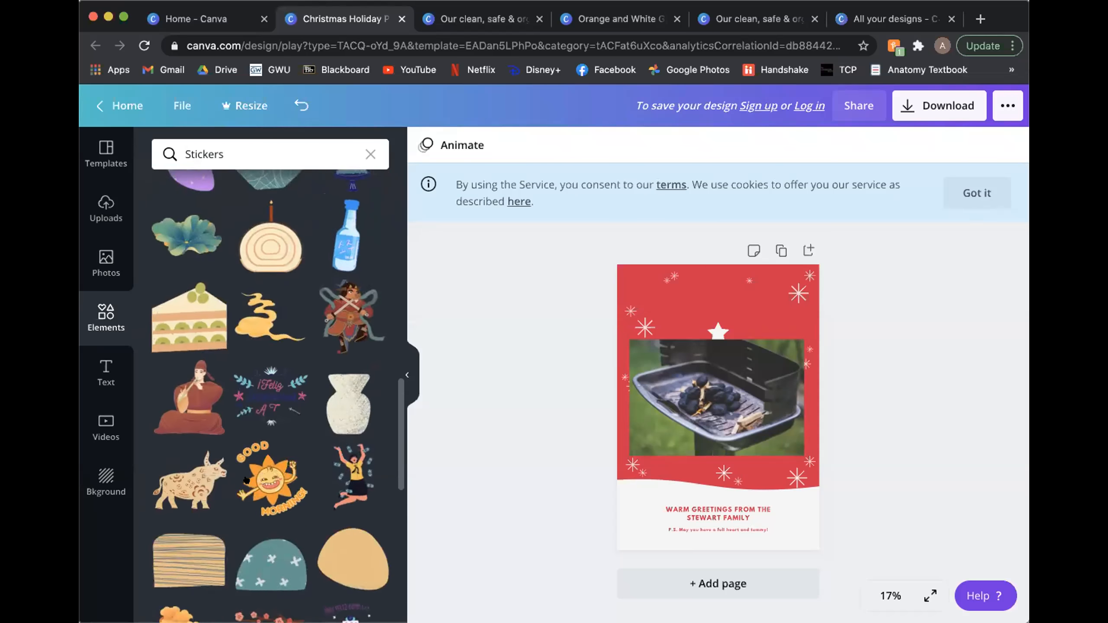
{"action": "scroll", "coordinate": [248, 480], "scroll_direction": "up", "scroll_amount": 9}
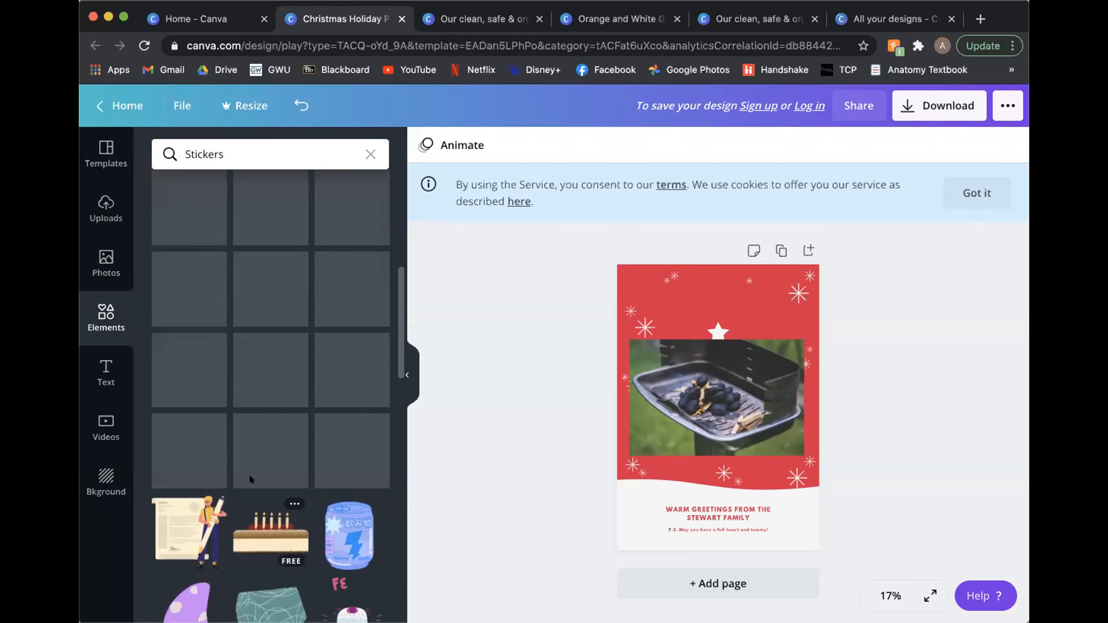
{"action": "scroll", "coordinate": [252, 479], "scroll_direction": "up", "scroll_amount": 3}
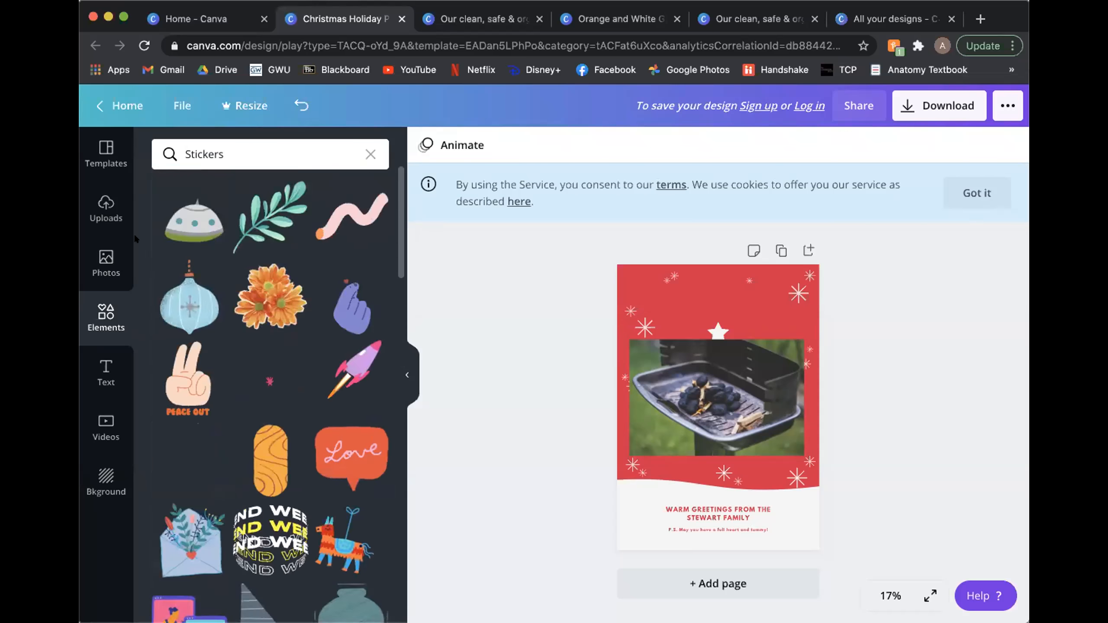
Step: Show the poster template categories, and collapse the library to give the poster more room
{"action": "left_click", "coordinate": [100, 165]}
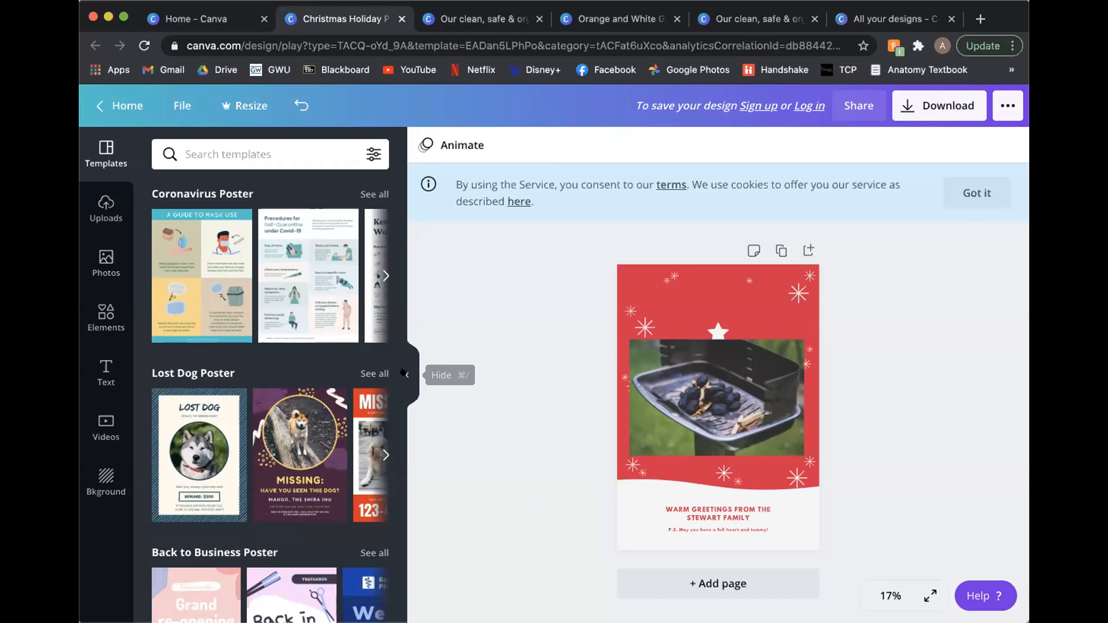
{"action": "left_click", "coordinate": [404, 374]}
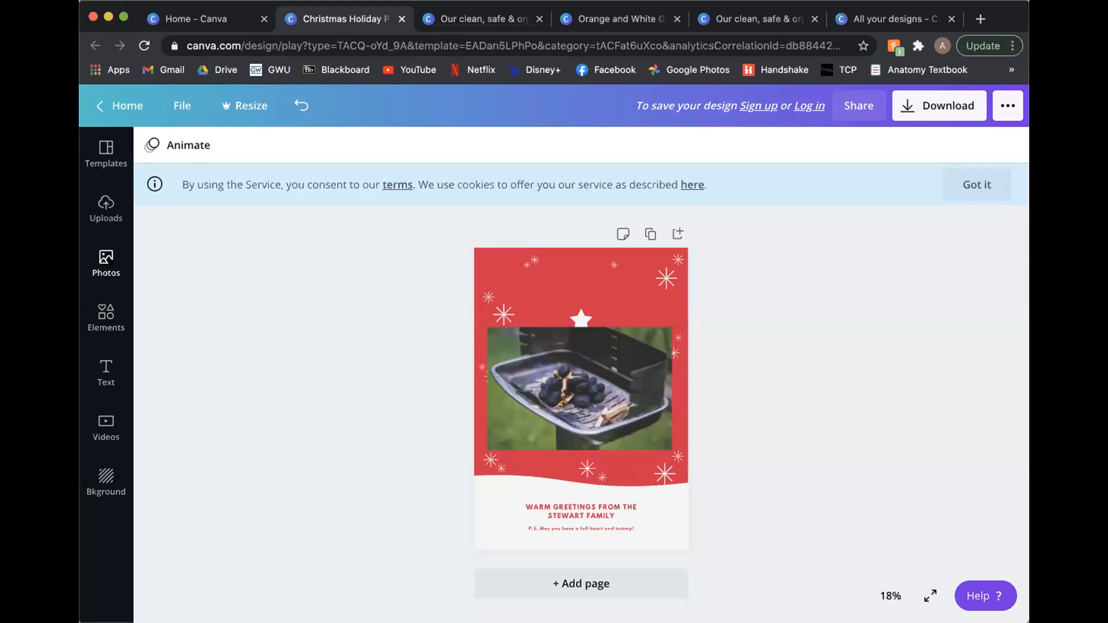
Step: Search the photo library for "cook stove" and examine the stove photos in the results
{"action": "left_click", "coordinate": [106, 262]}
{"action": "left_click", "coordinate": [240, 143]}
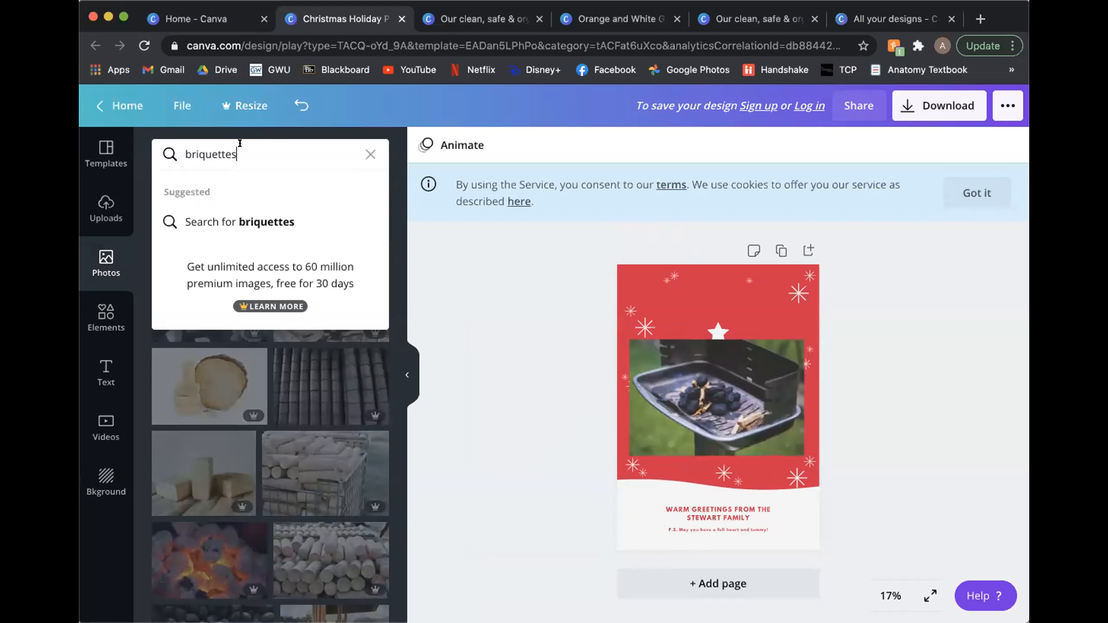
{"action": "type", "text": "cook stove"}
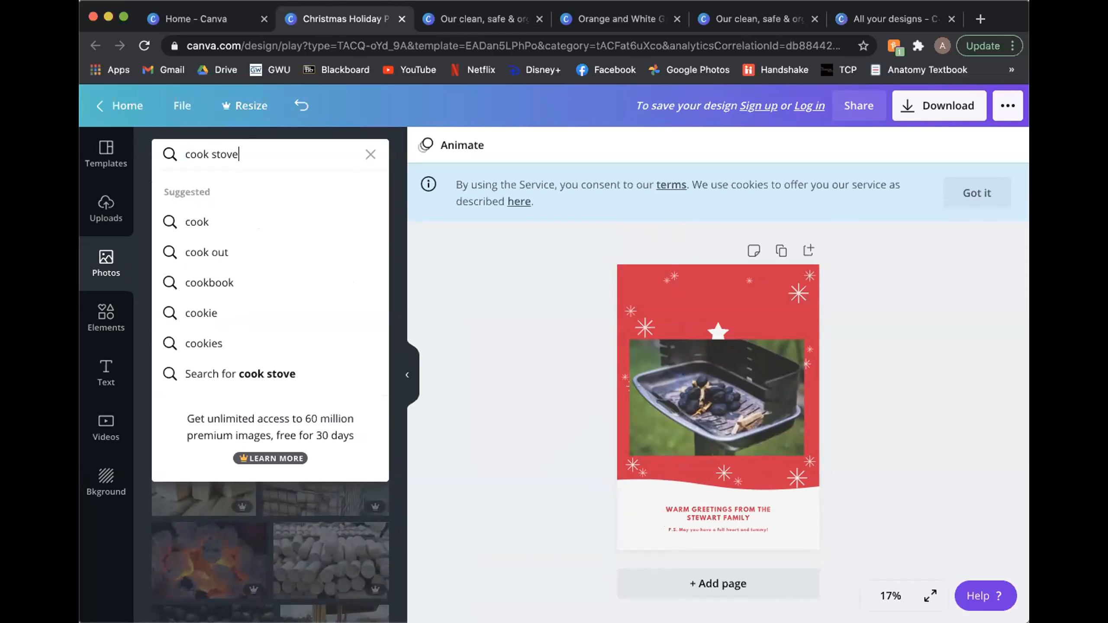
{"action": "key", "text": "Return"}
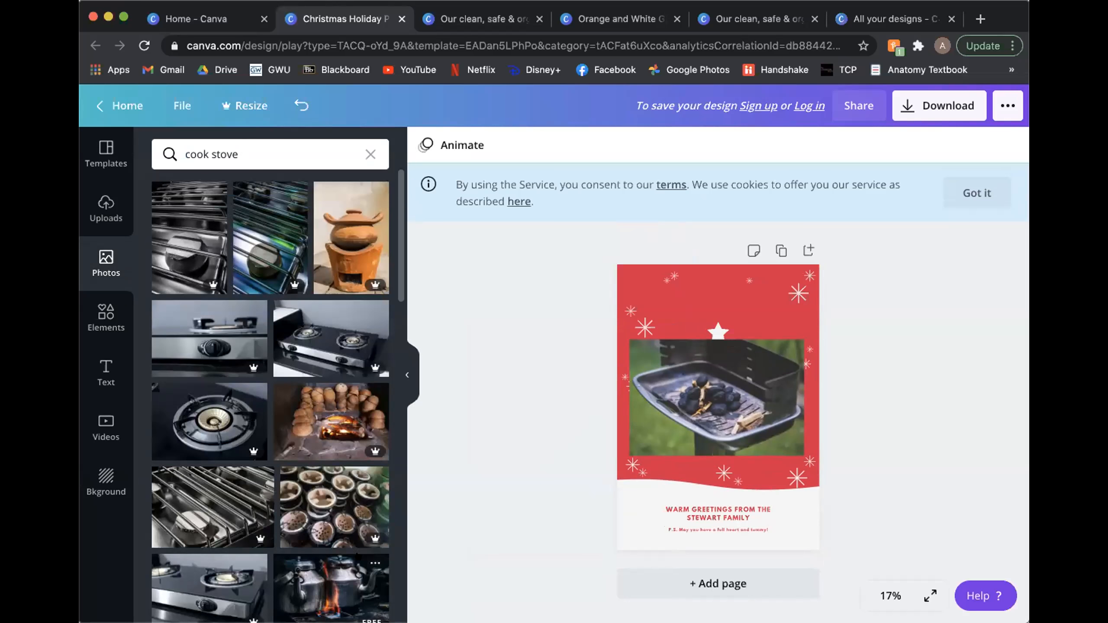
{"action": "scroll", "coordinate": [270, 396], "scroll_direction": "down", "scroll_amount": 5}
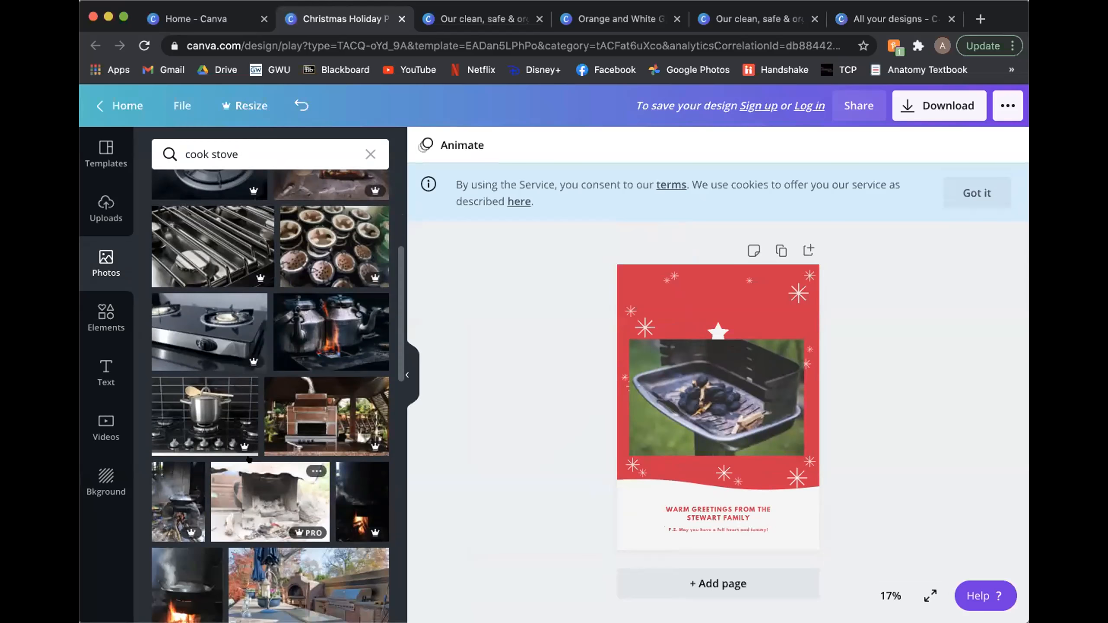
{"action": "scroll", "coordinate": [309, 286], "scroll_direction": "down", "scroll_amount": 1}
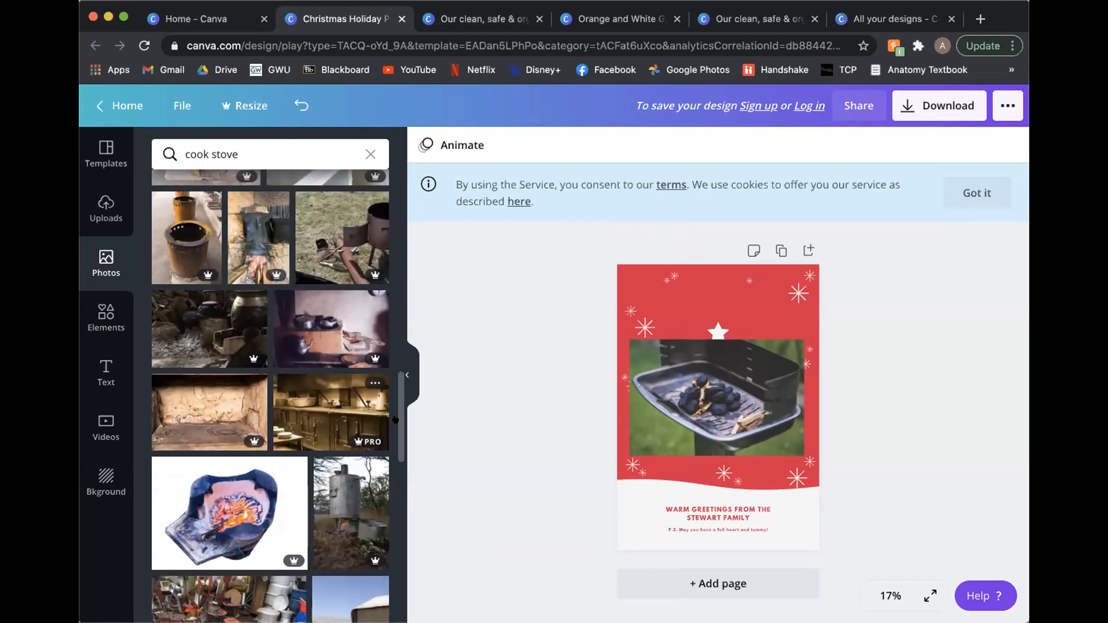
{"action": "scroll", "coordinate": [361, 543], "scroll_direction": "down", "scroll_amount": 2}
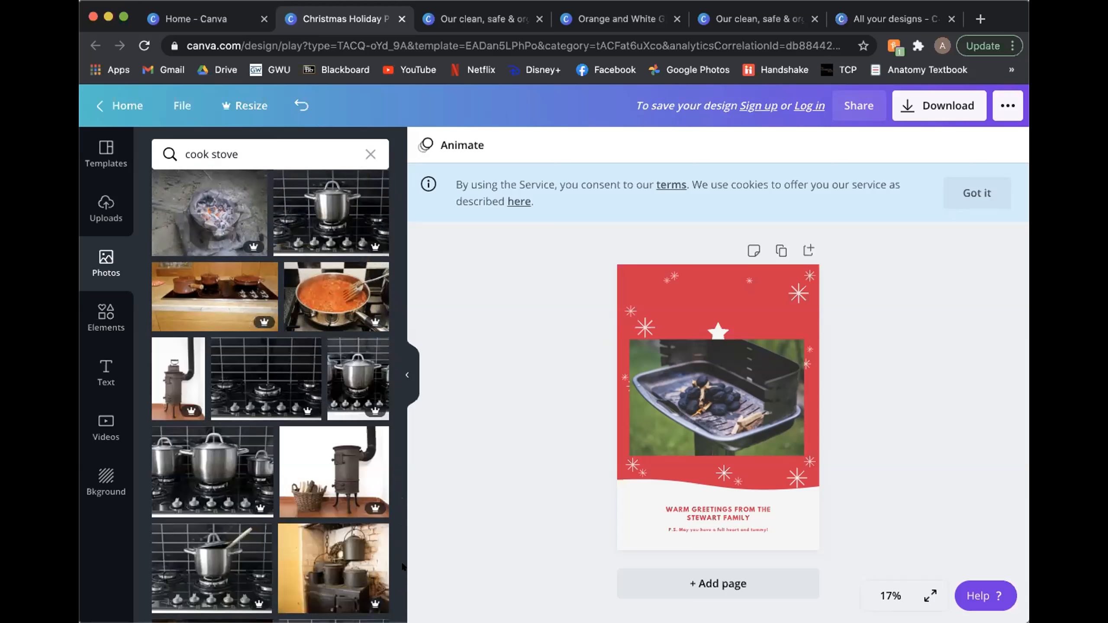
{"action": "scroll", "coordinate": [398, 542], "scroll_direction": "down", "scroll_amount": 4}
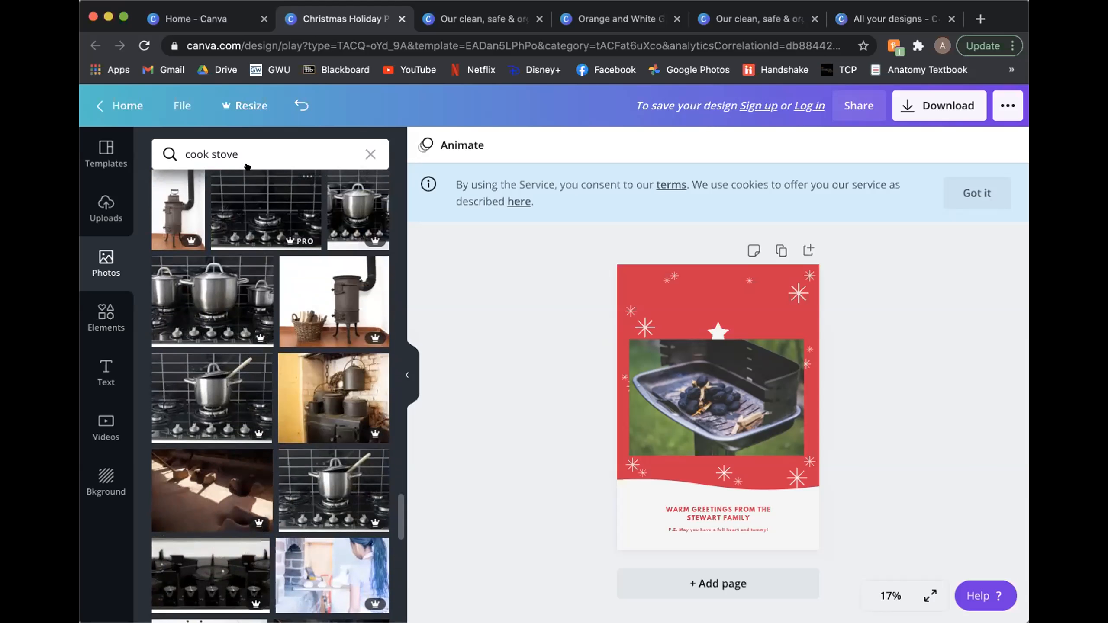
Step: Refine the photo search to "improved cook stove" and look through the results
{"action": "left_click", "coordinate": [185, 154]}
{"action": "type", "text": "imrp"}
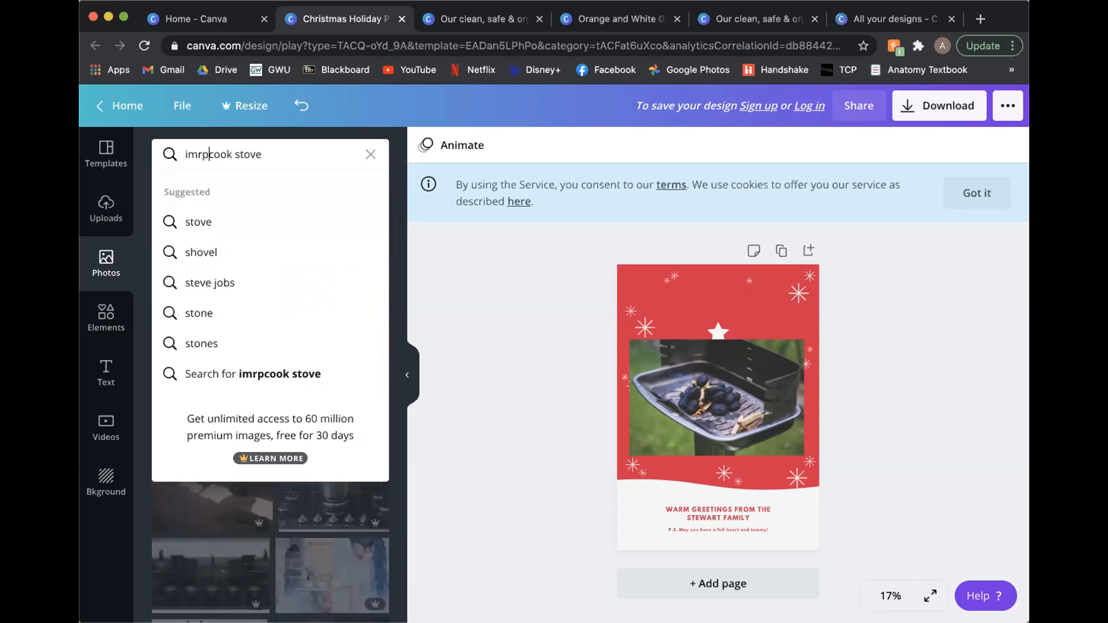
{"action": "key", "text": "BackSpace"}
{"action": "key", "text": "BackSpace"}
{"action": "key", "text": "BackSpace"}
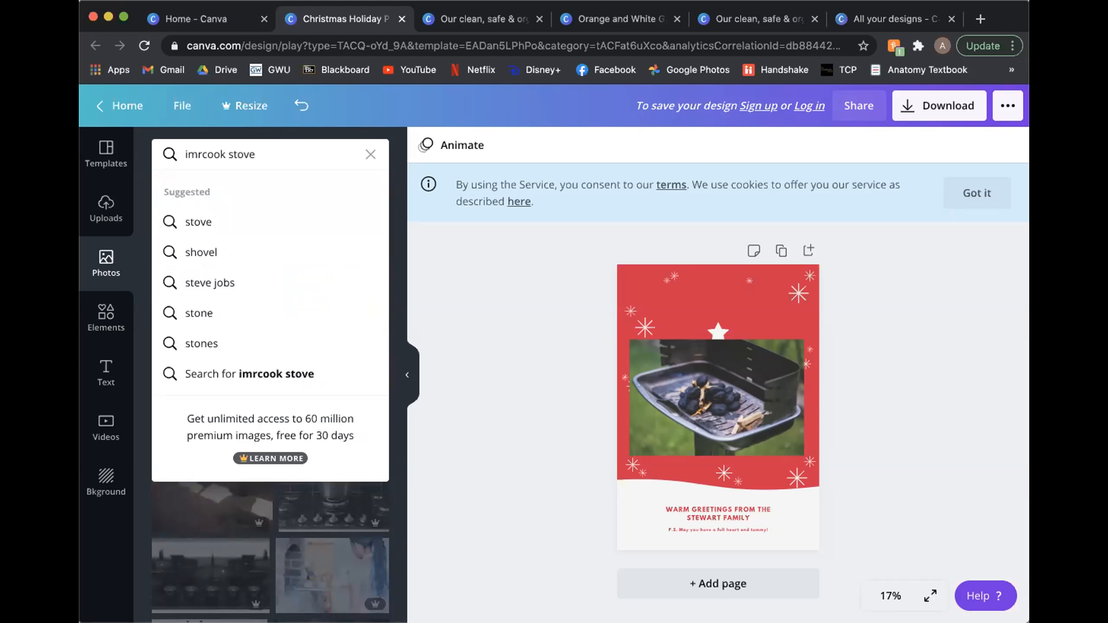
{"action": "type", "text": "proved"}
{"action": "key", "text": "Return"}
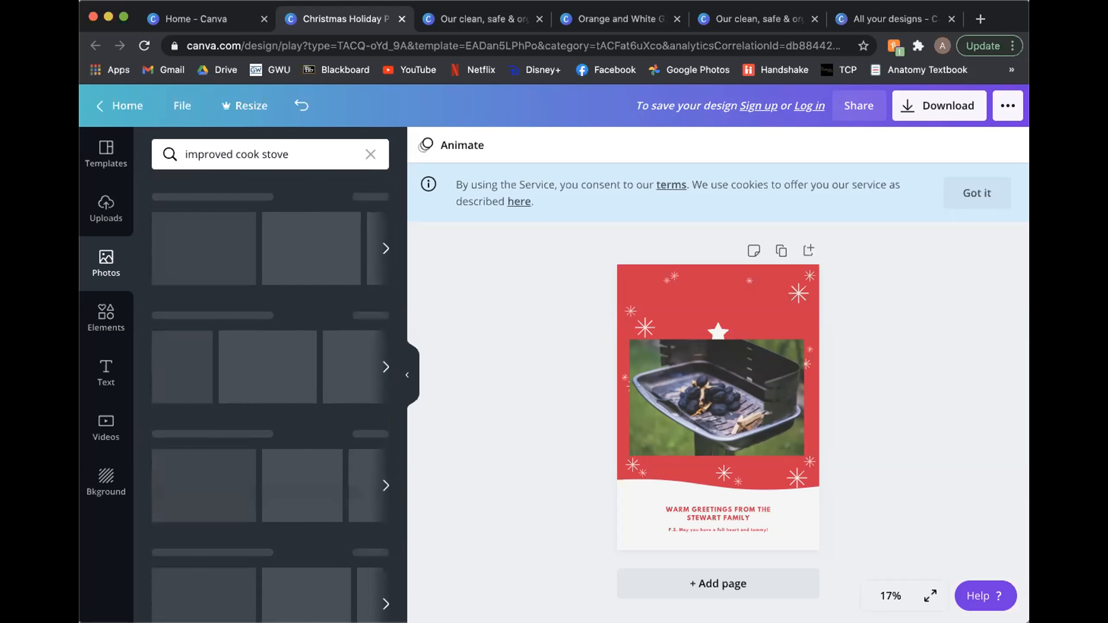
{"action": "scroll", "coordinate": [399, 371], "scroll_direction": "down", "scroll_amount": 1}
{"action": "scroll", "coordinate": [399, 371], "scroll_direction": "down", "scroll_amount": 5}
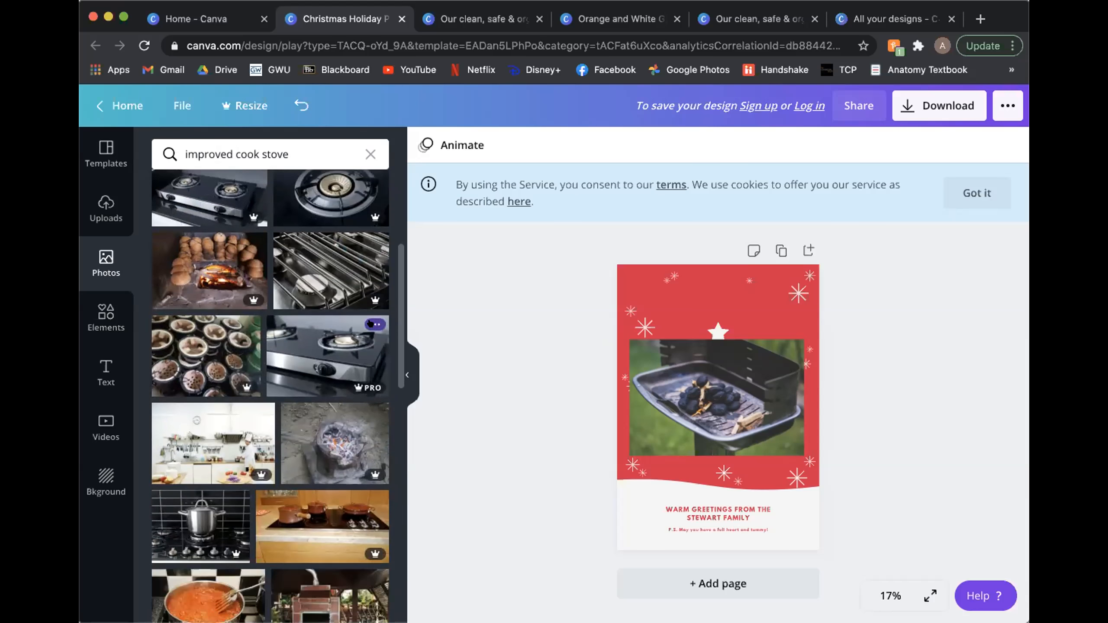
Step: Collapse and reopen the photo library, and repeat the recent "improved cook stove" search to review more photos
{"action": "left_click_drag", "start_coordinate": [399, 287], "coordinate": [391, 384]}
{"action": "left_click", "coordinate": [406, 369]}
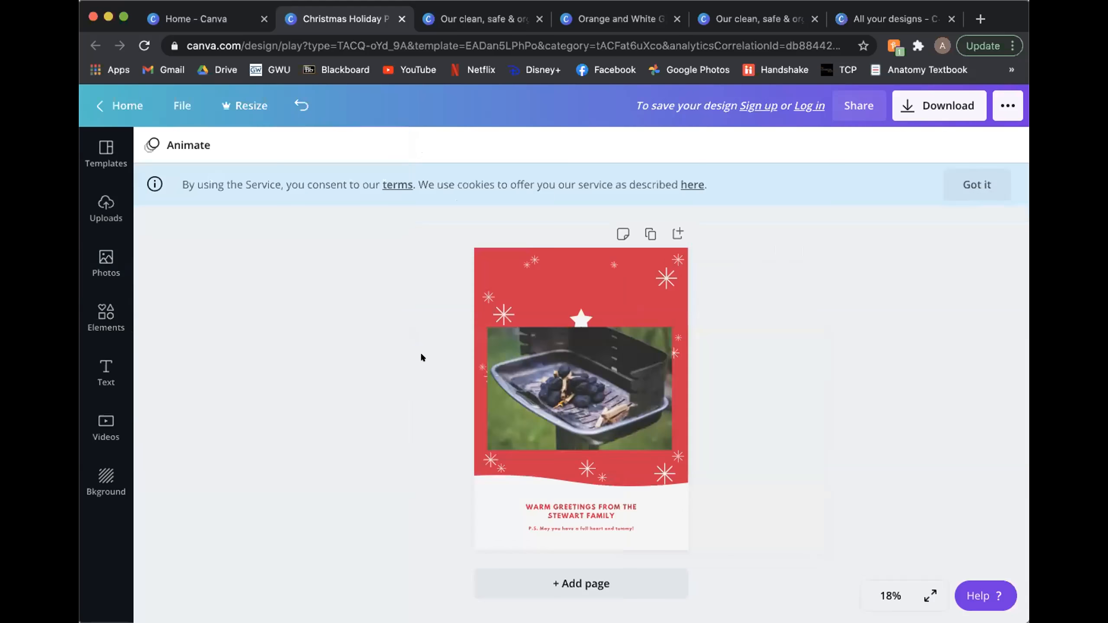
{"action": "left_click", "coordinate": [101, 263]}
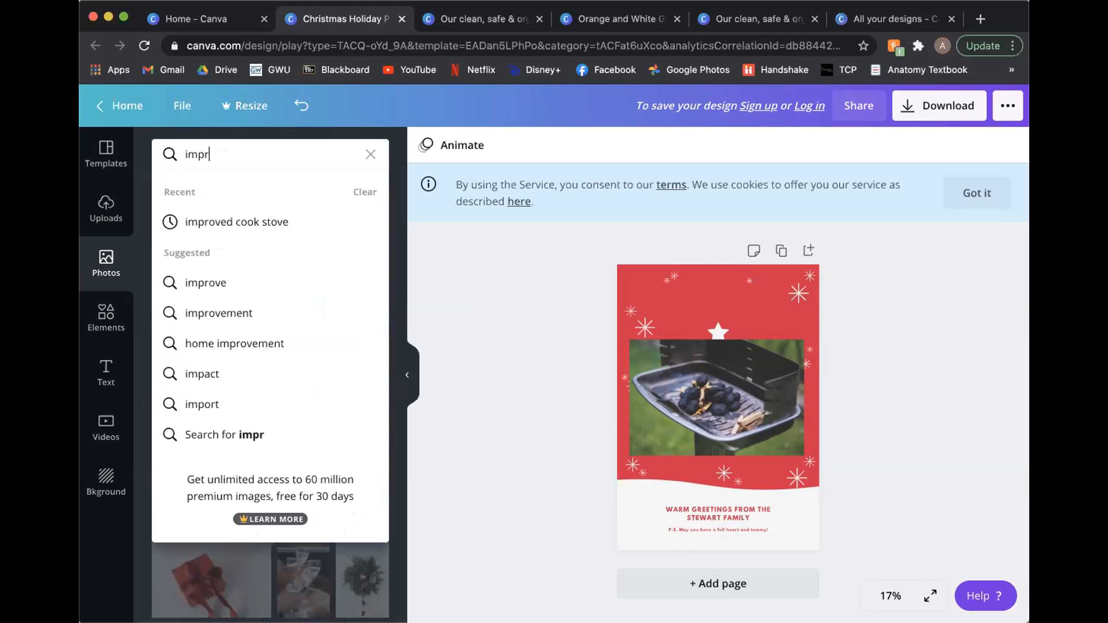
{"action": "left_click", "coordinate": [301, 222]}
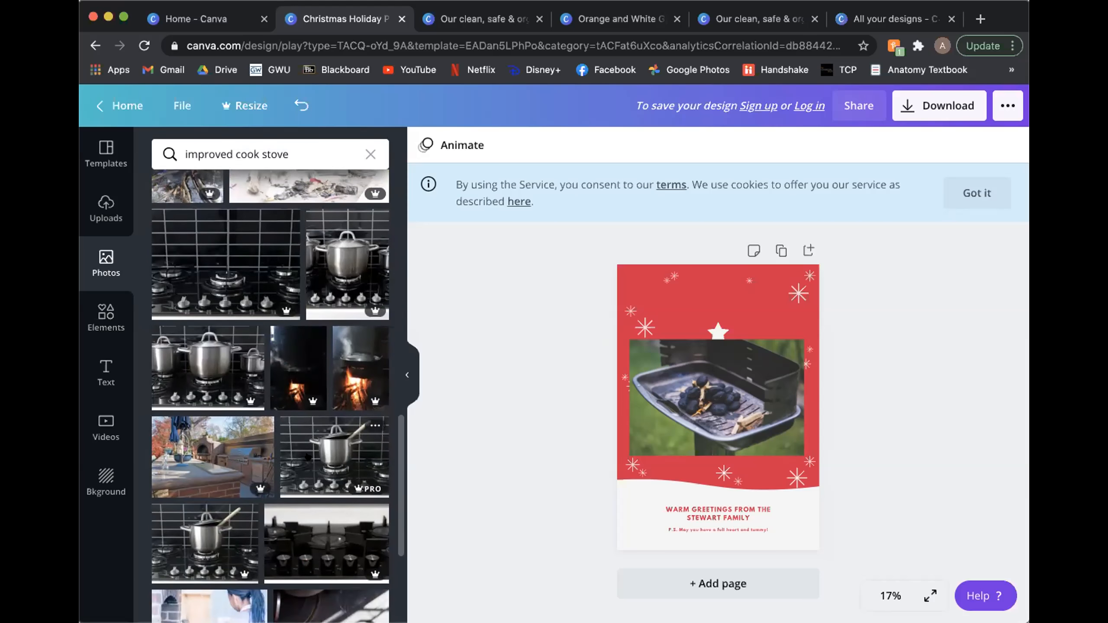
Step: Look through the remaining "improved cook stove" photos and return to the beginning of the results
{"action": "scroll", "coordinate": [308, 456], "scroll_direction": "down", "scroll_amount": 4}
{"action": "scroll", "coordinate": [308, 456], "scroll_direction": "down", "scroll_amount": 10}
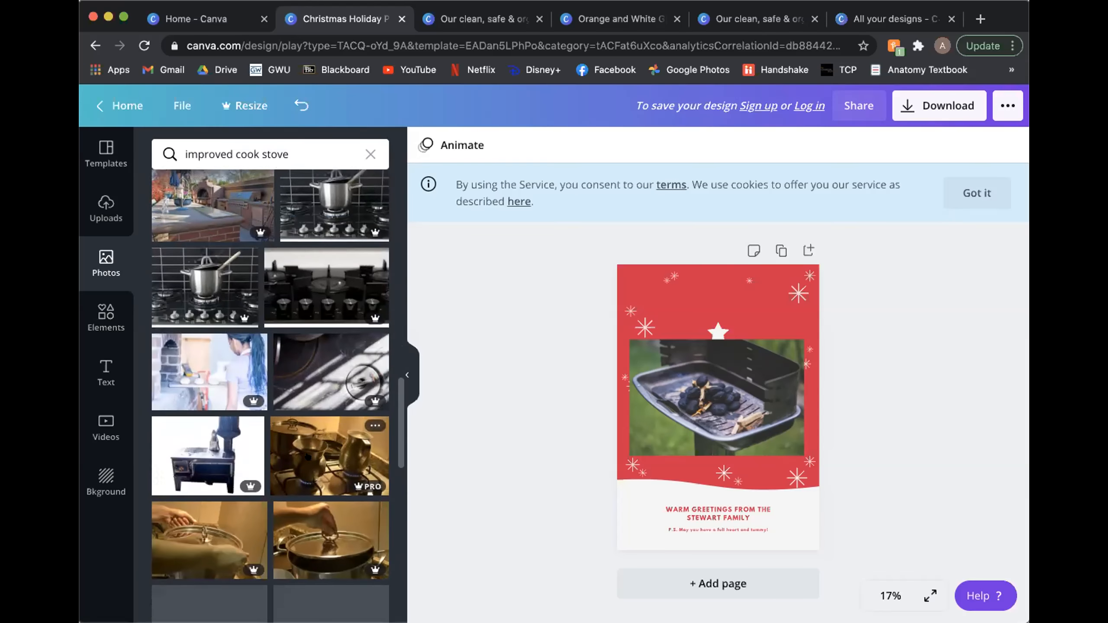
{"action": "scroll", "coordinate": [312, 456], "scroll_direction": "down", "scroll_amount": 1}
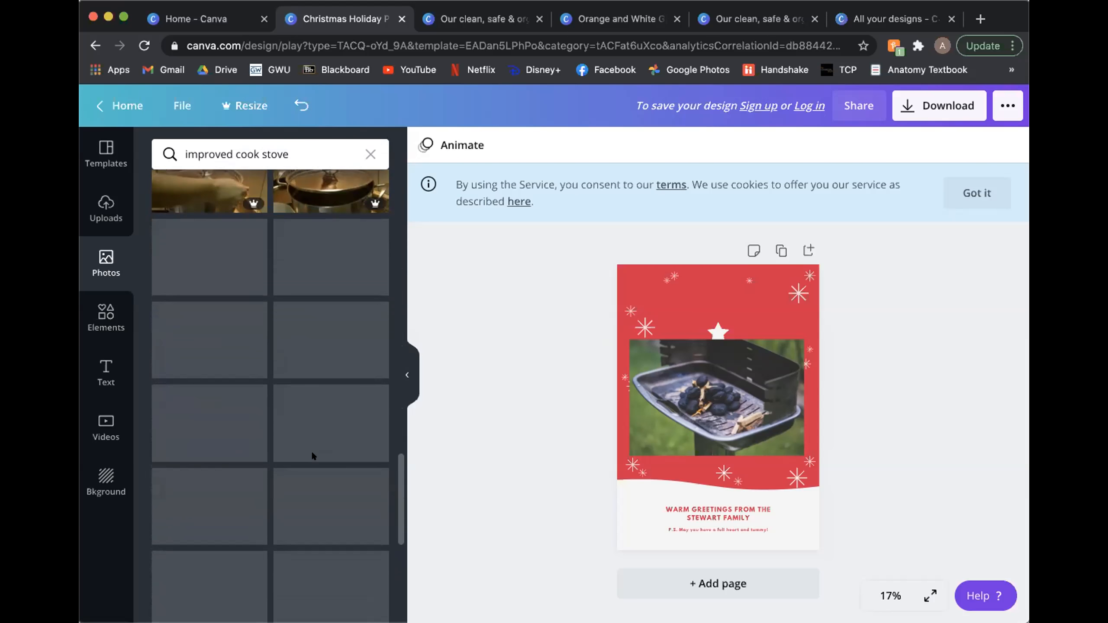
{"action": "scroll", "coordinate": [308, 456], "scroll_direction": "down", "scroll_amount": 2}
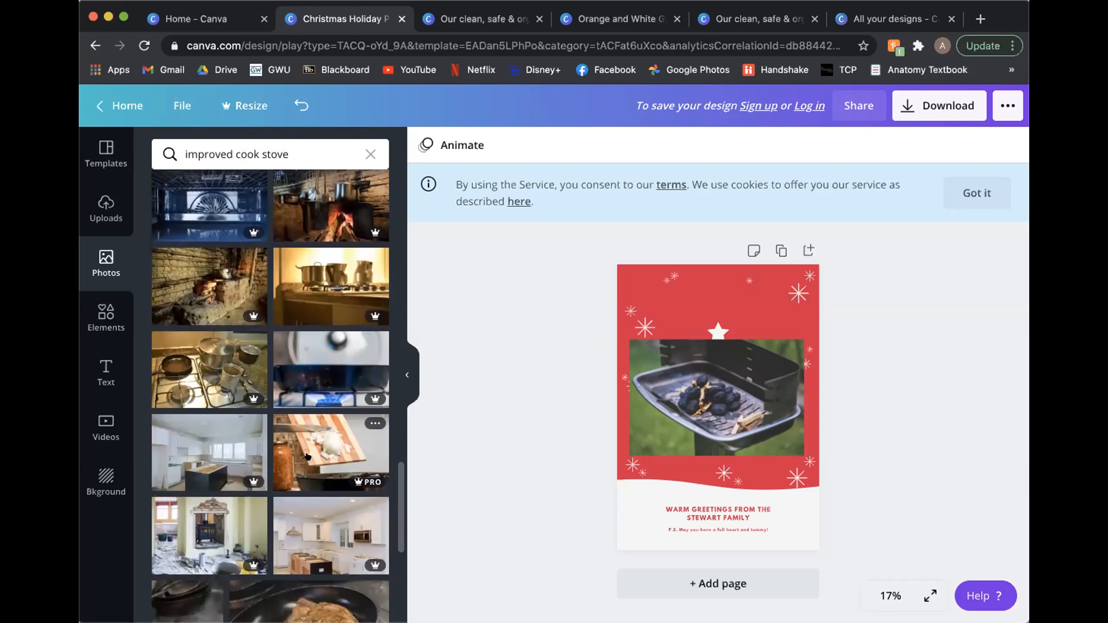
{"action": "left_click_drag", "start_coordinate": [398, 479], "coordinate": [400, 330]}
{"action": "left_click_drag", "start_coordinate": [397, 237], "coordinate": [388, 180]}
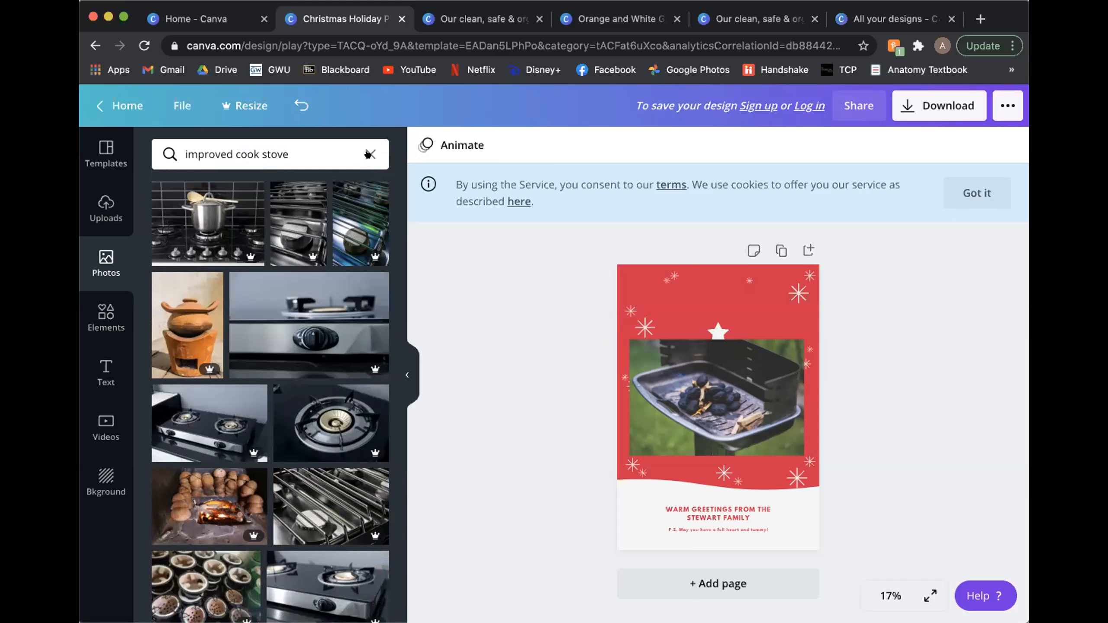
{"action": "scroll", "coordinate": [369, 150], "scroll_direction": "down", "scroll_amount": 3}
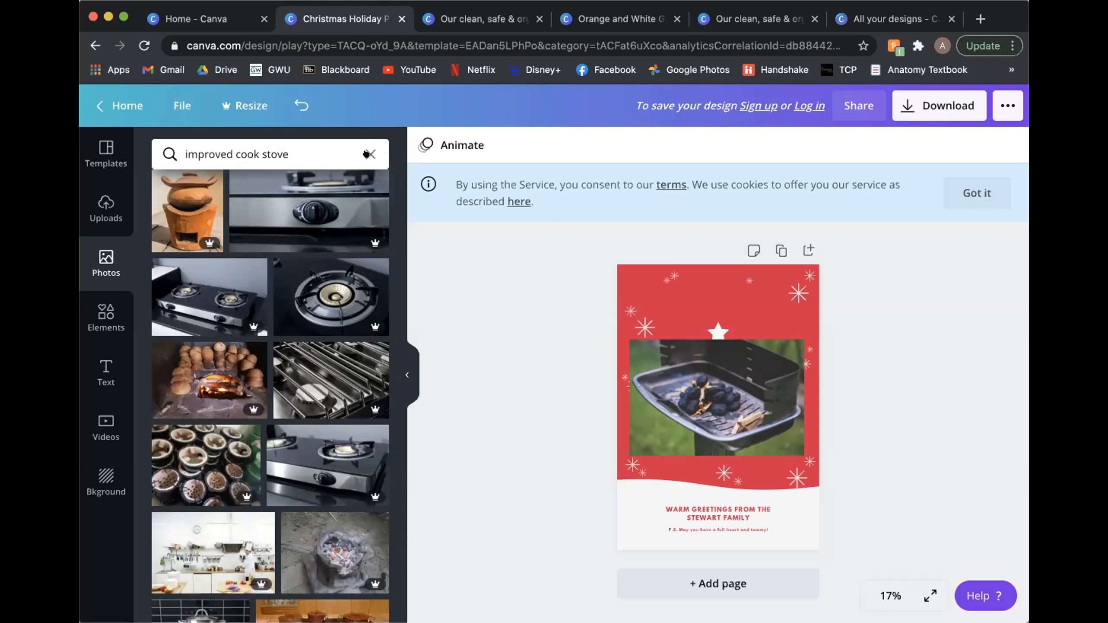
Step: Clear the photo search and search the library for "cook stove" instead
{"action": "left_click", "coordinate": [369, 154]}
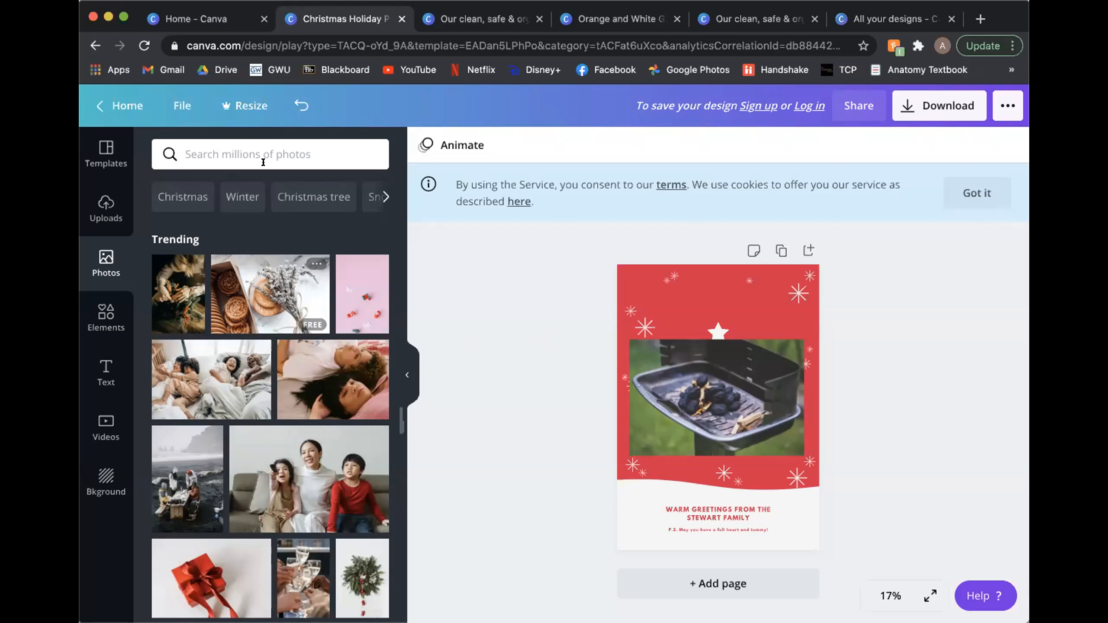
{"action": "type", "text": "cookstove"}
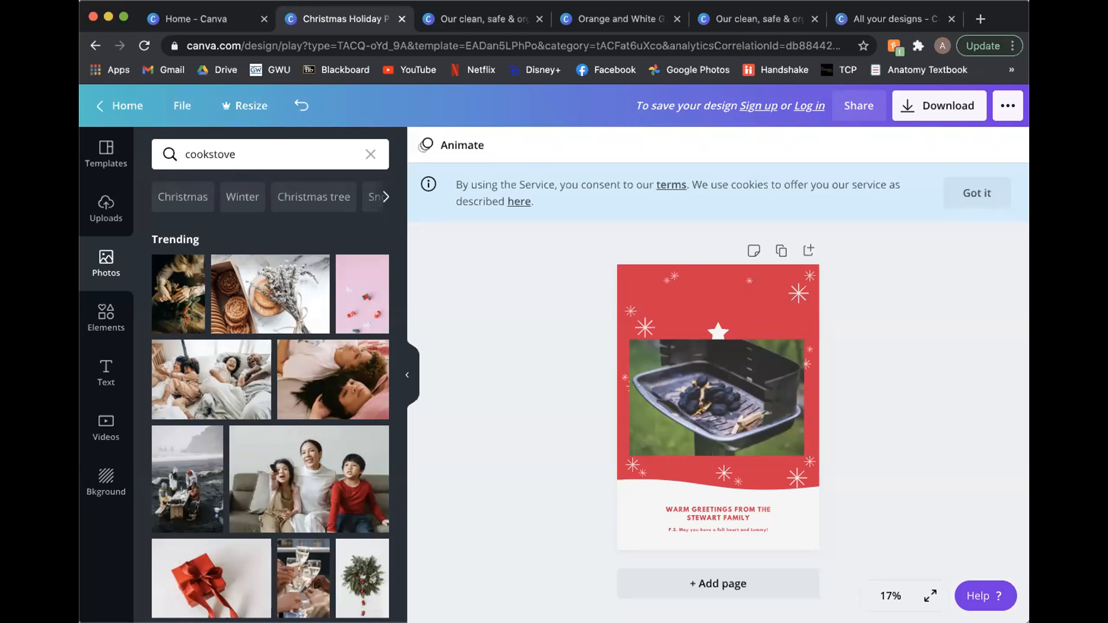
{"action": "key", "text": "Return"}
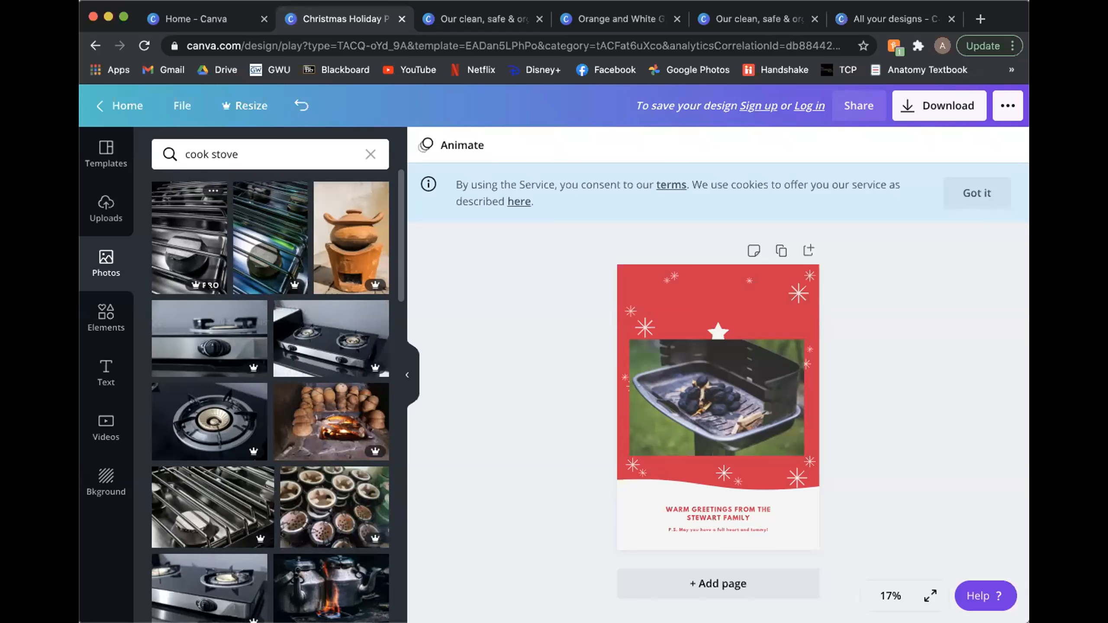
Step: Place the black-and-white gas stove close-up over the poster, and delete it again
{"action": "left_click_drag", "start_coordinate": [199, 253], "coordinate": [715, 432]}
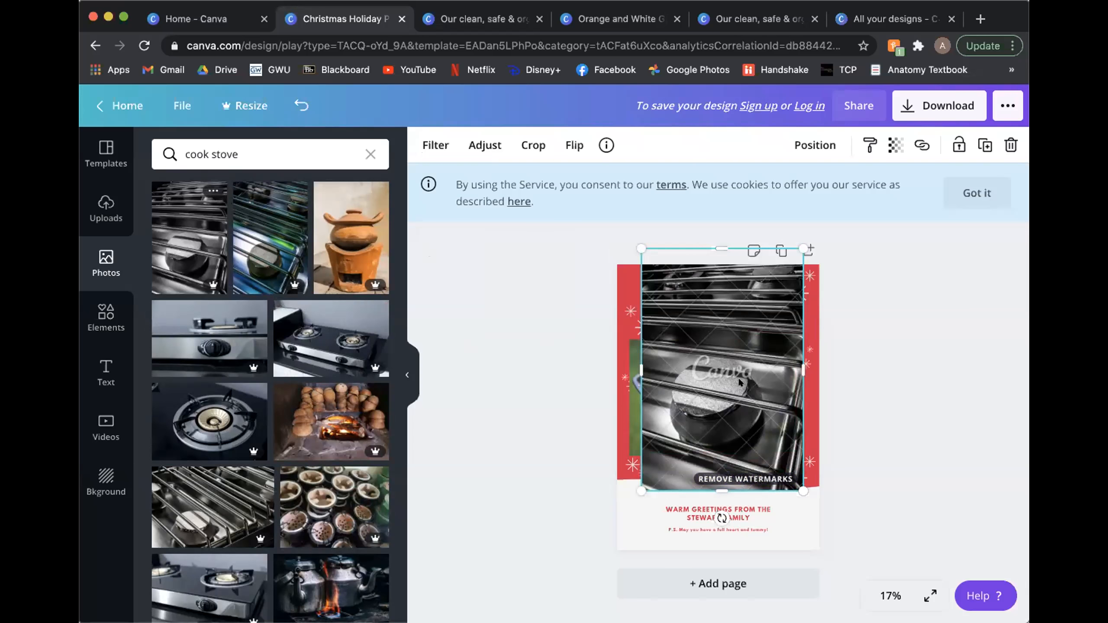
{"action": "key", "text": "Delete"}
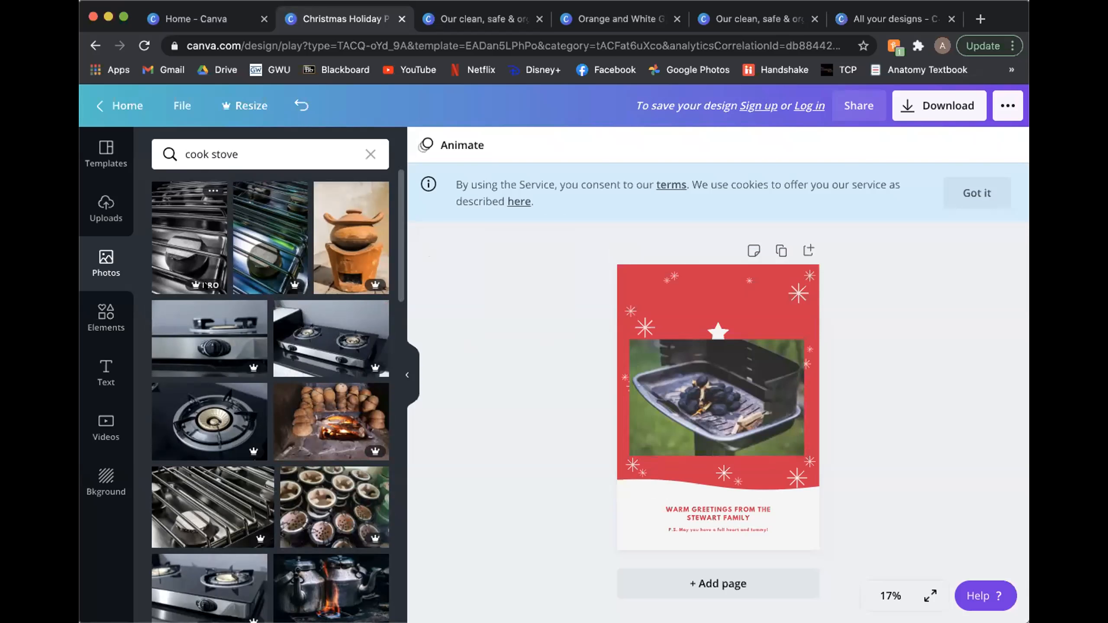
Step: Review the gas stove close-up's details and its One Design Use License Agreement, and delete the added photo from the poster
{"action": "left_click", "coordinate": [205, 205]}
{"action": "left_click", "coordinate": [214, 190]}
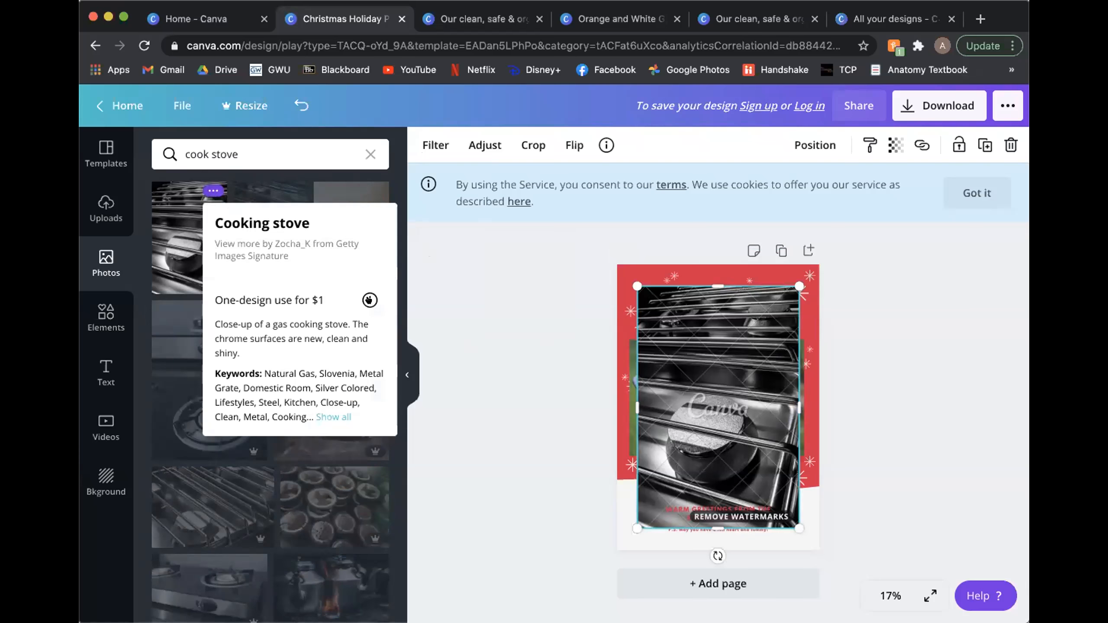
{"action": "left_click", "coordinate": [365, 300]}
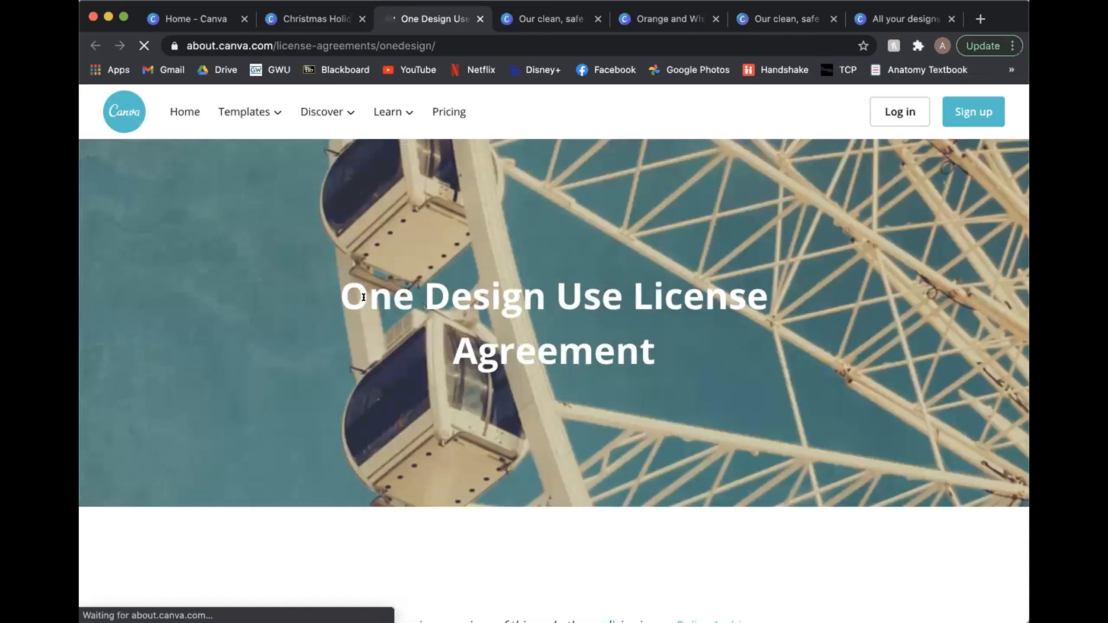
{"action": "scroll", "coordinate": [786, 284], "scroll_direction": "down", "scroll_amount": 7}
{"action": "scroll", "coordinate": [786, 284], "scroll_direction": "up", "scroll_amount": 7}
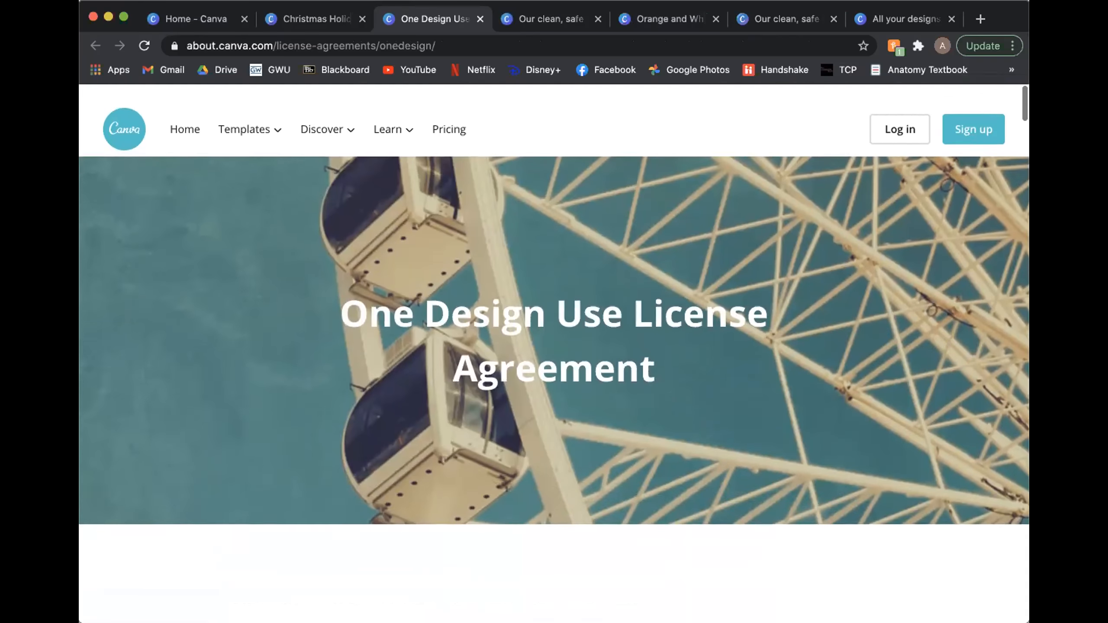
{"action": "left_click", "coordinate": [481, 18]}
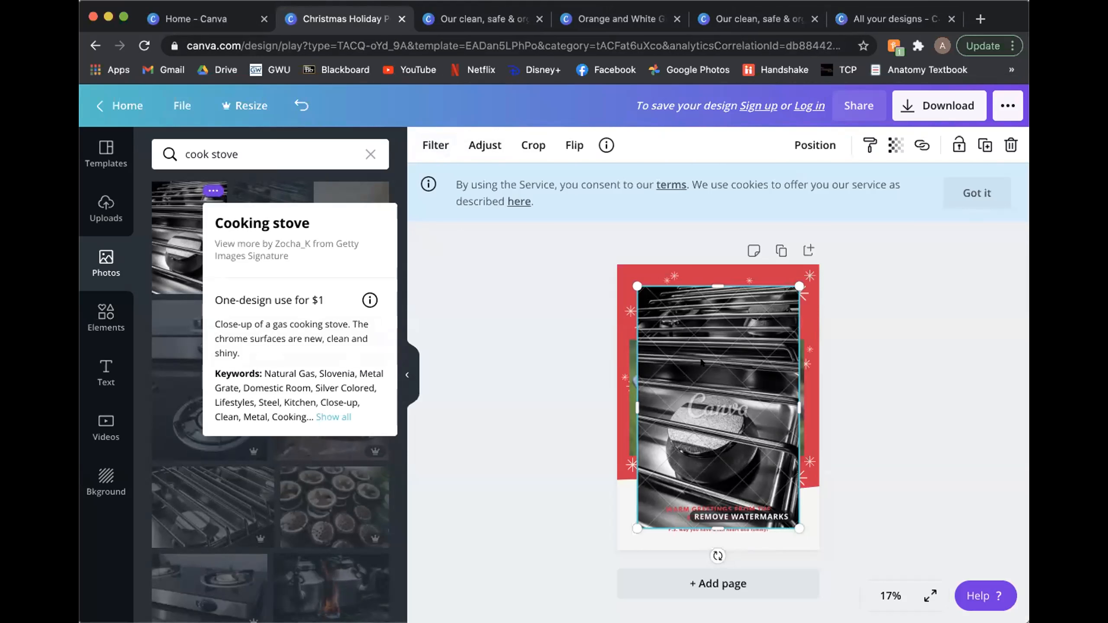
{"action": "left_click", "coordinate": [473, 372]}
{"action": "key", "text": "Delete"}
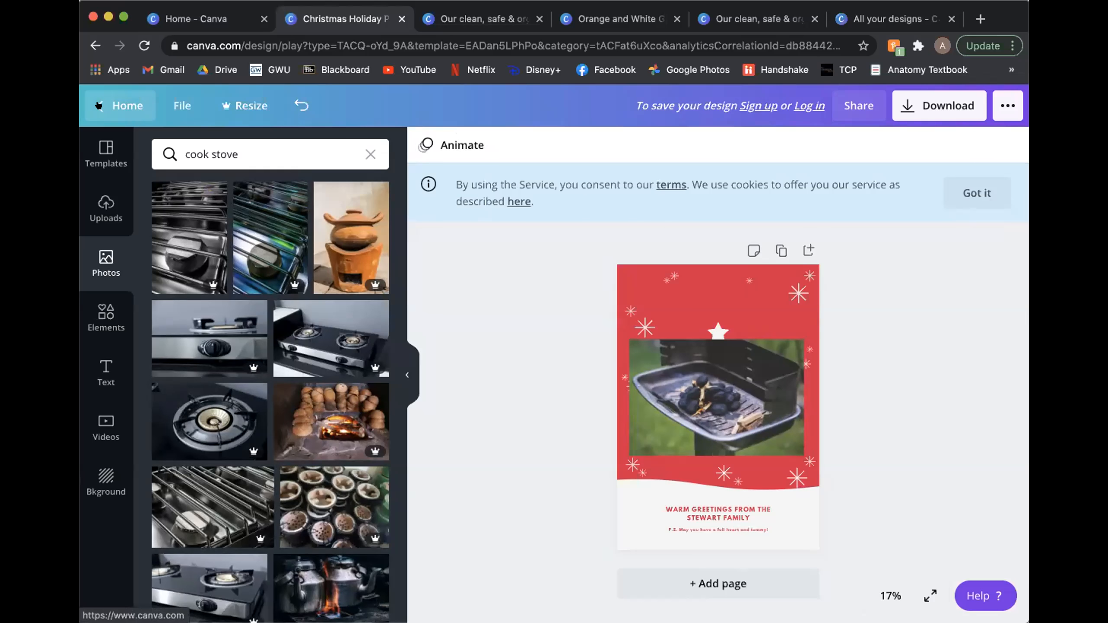
Step: Leave the poster editor for the home page, discarding the unsaved changes, and log in with Google
{"action": "left_click", "coordinate": [99, 105]}
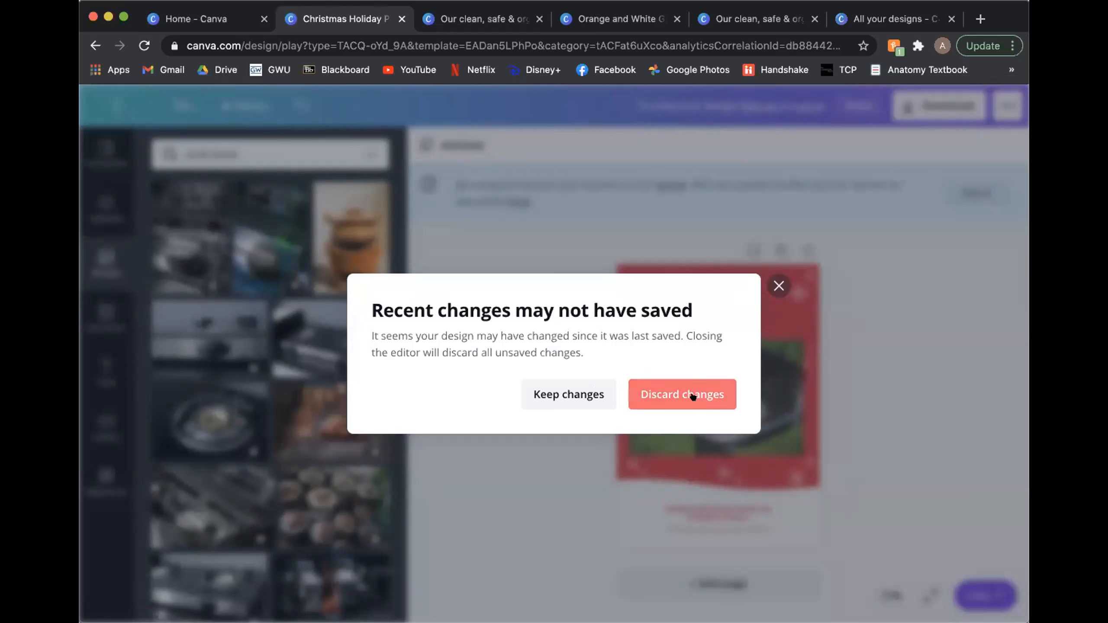
{"action": "left_click", "coordinate": [681, 395]}
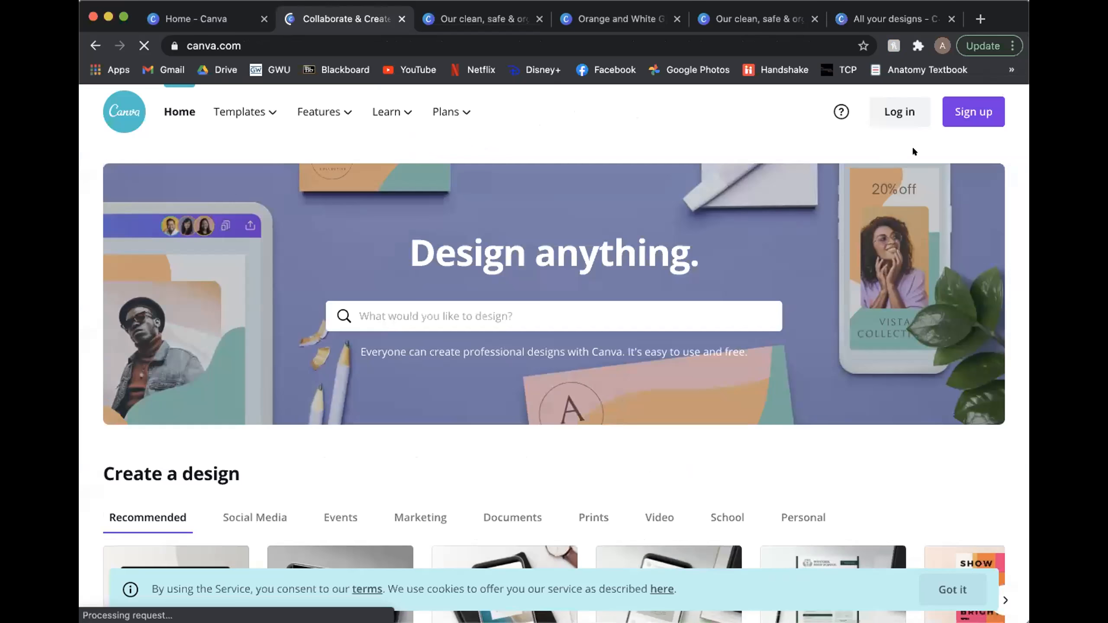
{"action": "left_click", "coordinate": [898, 112]}
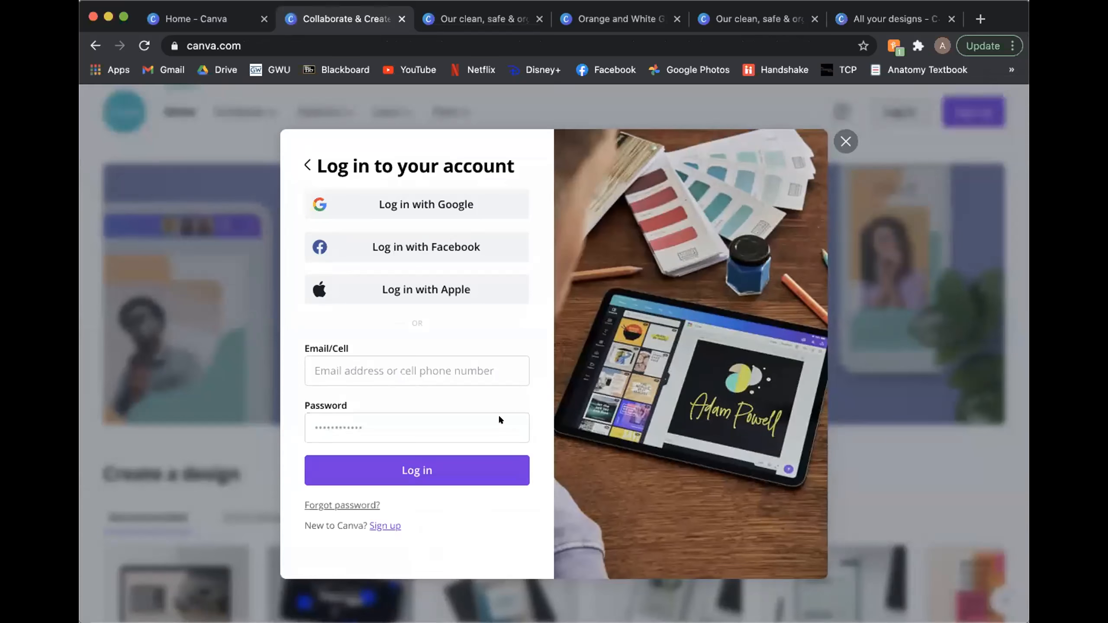
{"action": "left_click", "coordinate": [459, 204]}
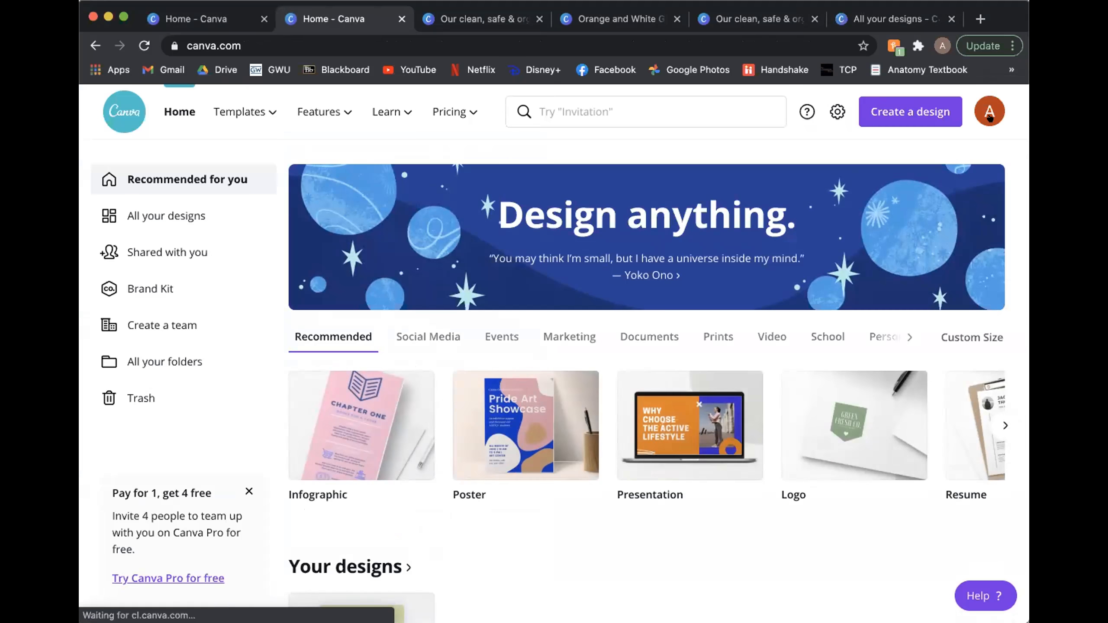
Step: Open the account settings and look through the Account and Billing & Teams sections
{"action": "left_click", "coordinate": [989, 115]}
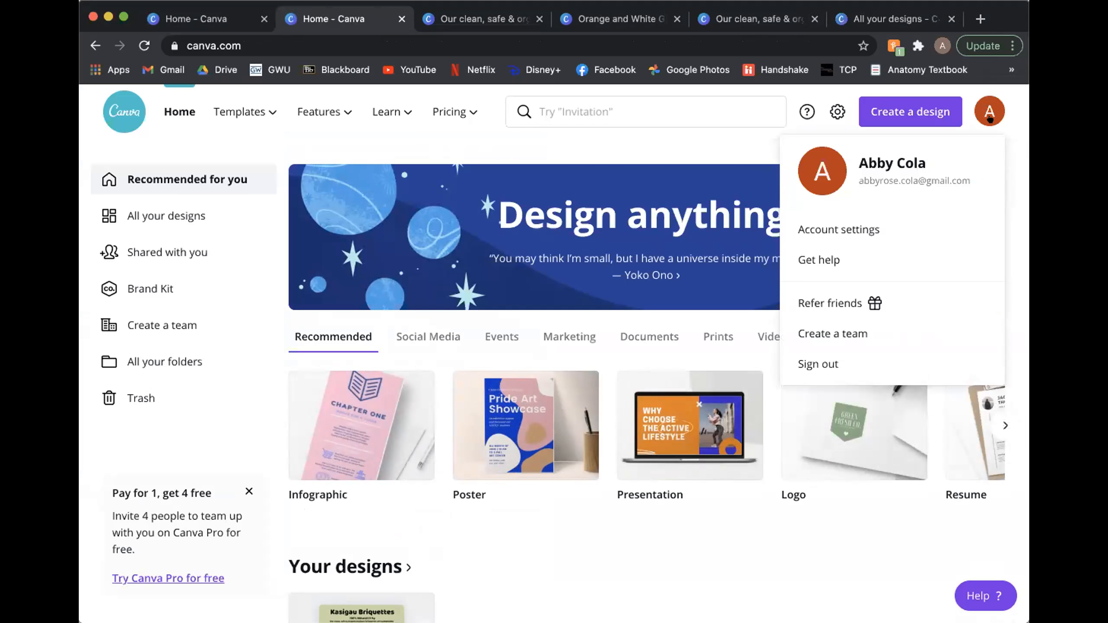
{"action": "left_click", "coordinate": [953, 224]}
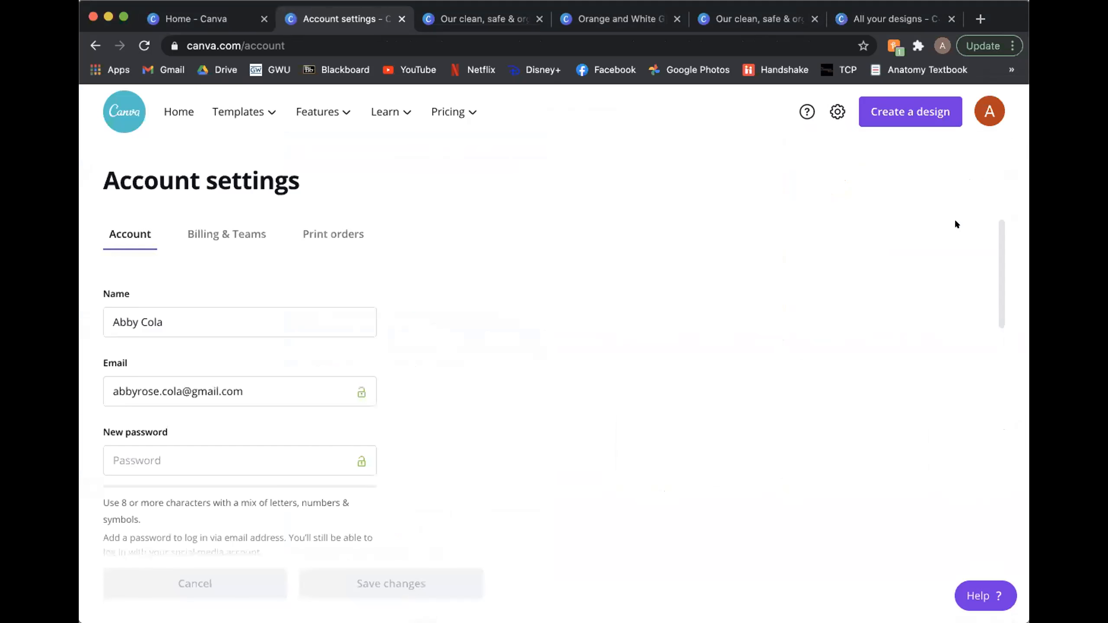
{"action": "scroll", "coordinate": [384, 310], "scroll_direction": "down", "scroll_amount": 3}
{"action": "scroll", "coordinate": [323, 262], "scroll_direction": "up", "scroll_amount": 3}
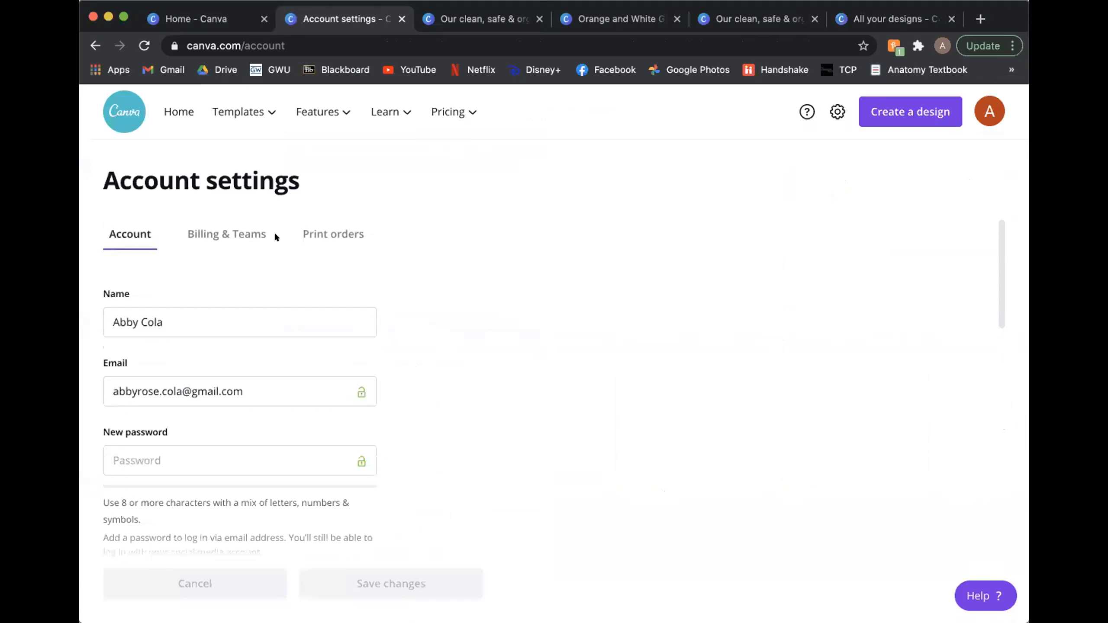
{"action": "left_click", "coordinate": [243, 218]}
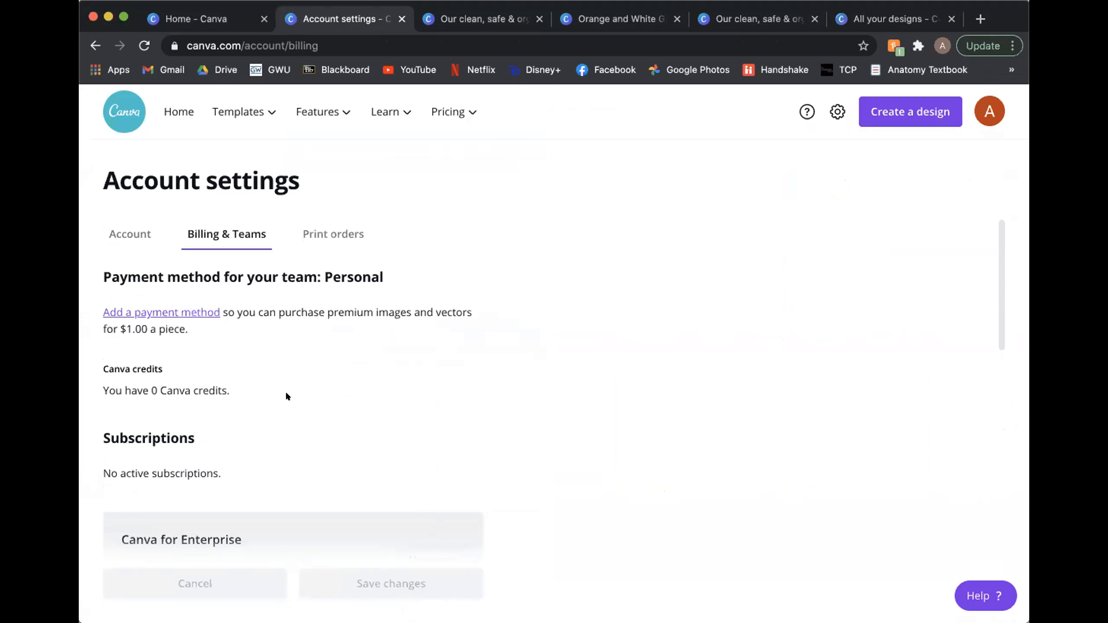
{"action": "scroll", "coordinate": [285, 393], "scroll_direction": "down", "scroll_amount": 5}
{"action": "scroll", "coordinate": [244, 349], "scroll_direction": "up", "scroll_amount": 5}
Step: View the form for adding a payment method, including its non-US resident version, and close it without saving
{"action": "left_click", "coordinate": [205, 313]}
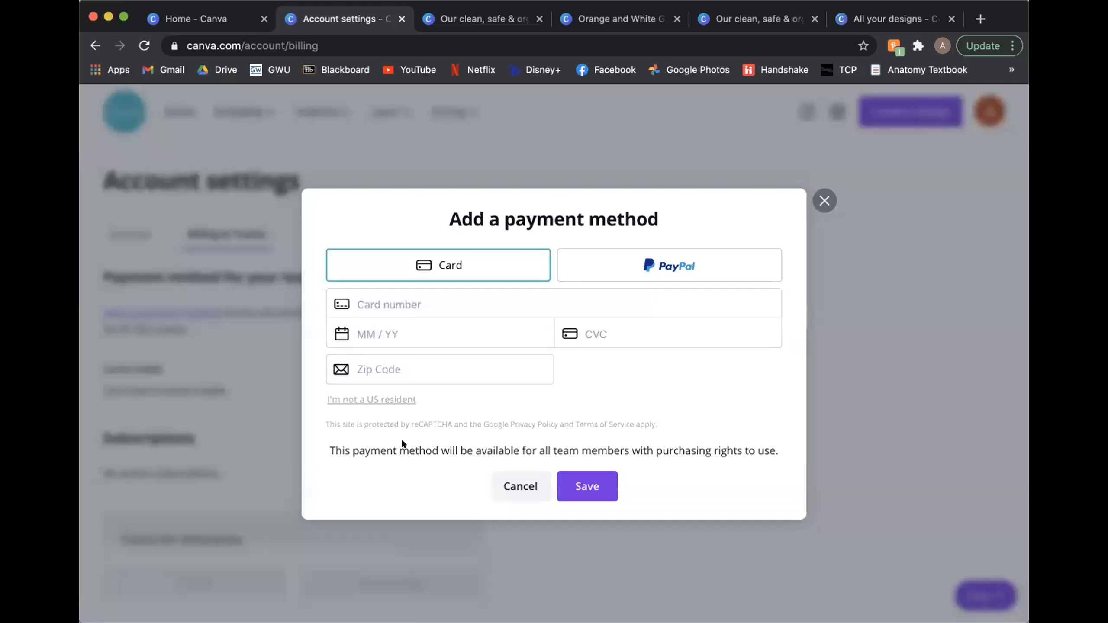
{"action": "left_click", "coordinate": [389, 399]}
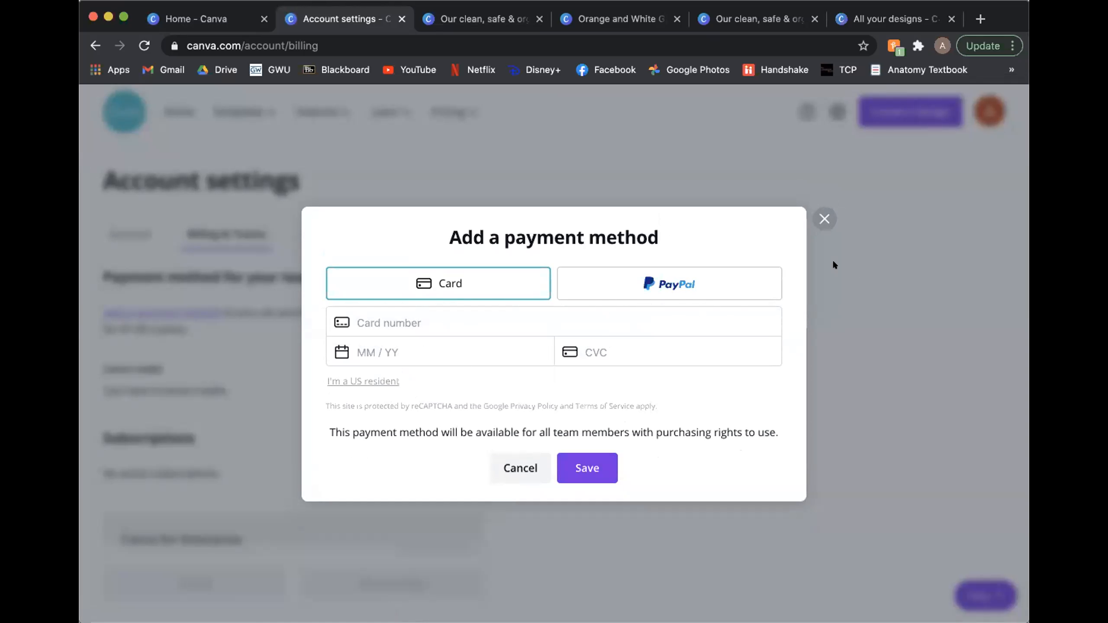
{"action": "left_click", "coordinate": [823, 216]}
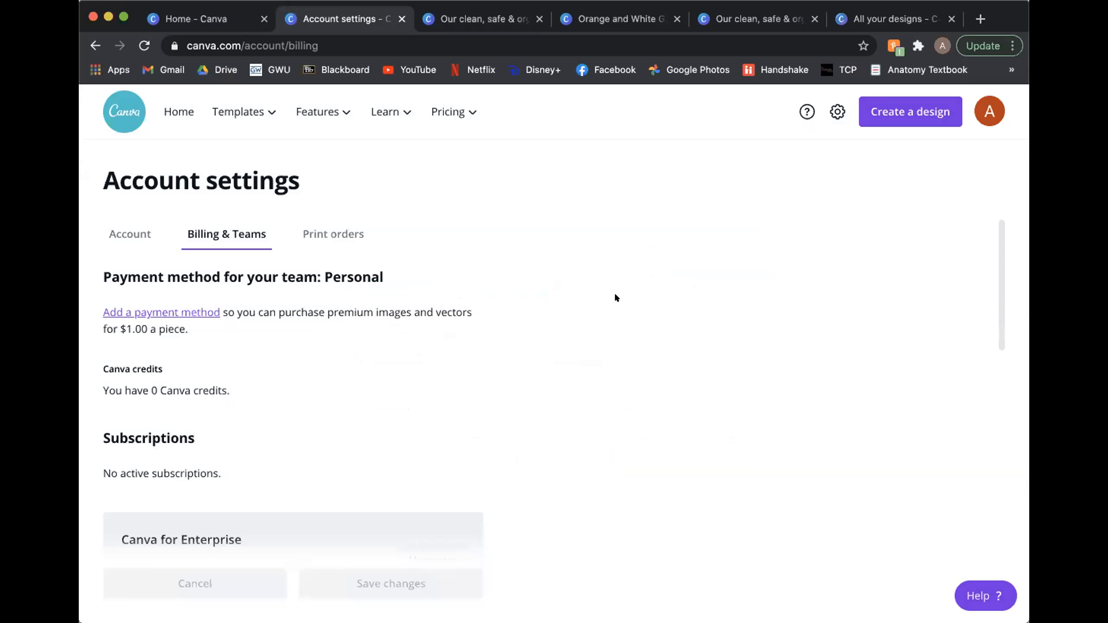
Step: Look over the subscription and team billing information, and return to the home page
{"action": "scroll", "coordinate": [606, 294], "scroll_direction": "down", "scroll_amount": 3}
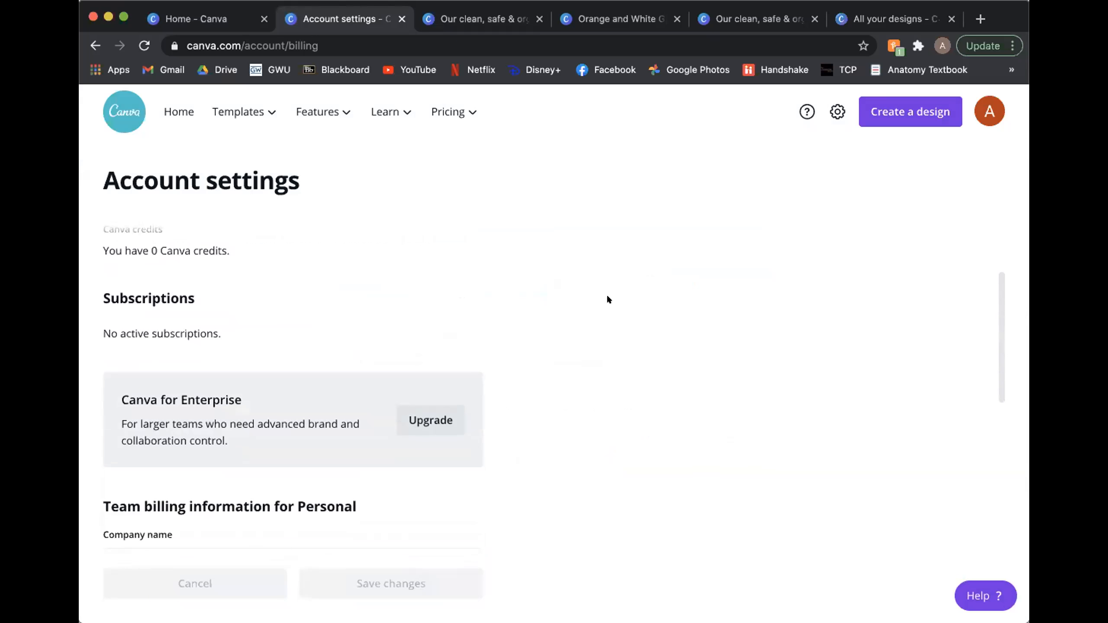
{"action": "scroll", "coordinate": [607, 299], "scroll_direction": "up", "scroll_amount": 3}
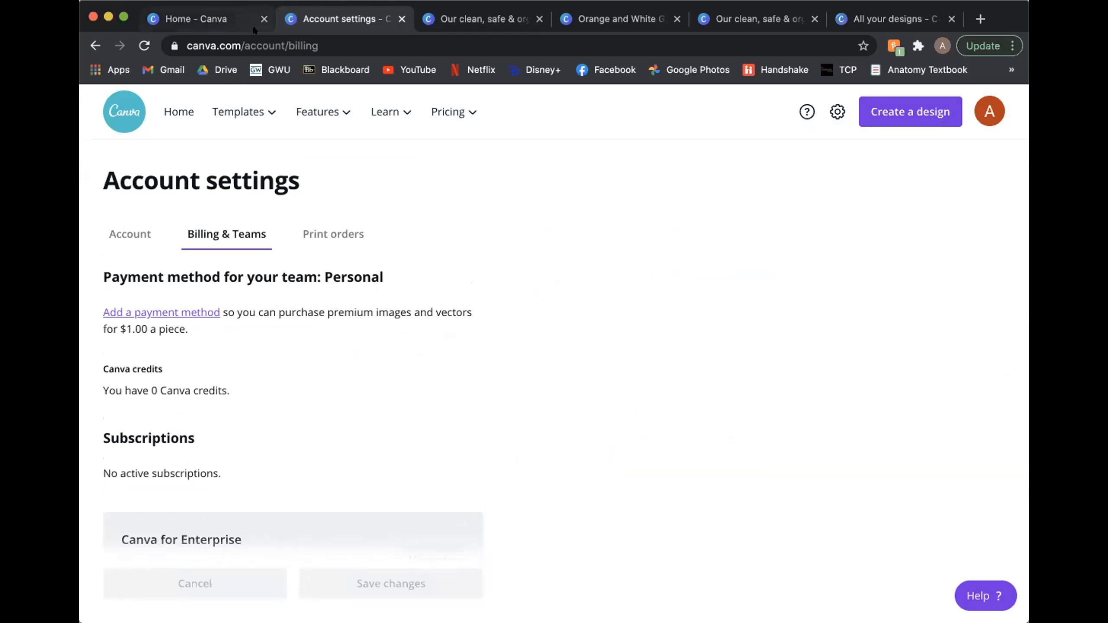
{"action": "left_click", "coordinate": [165, 113]}
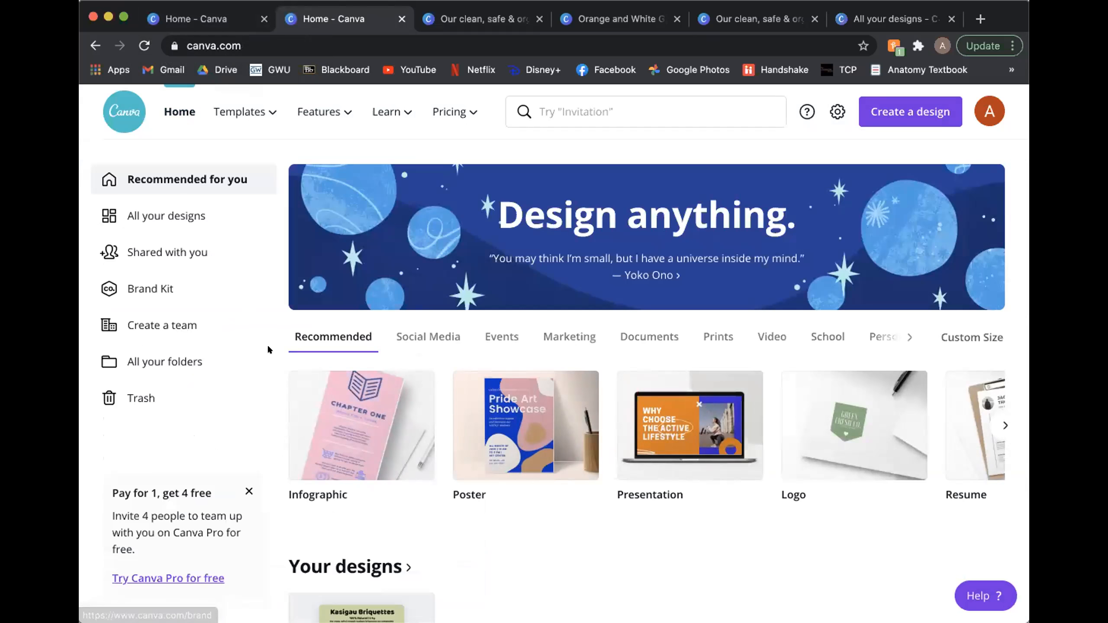